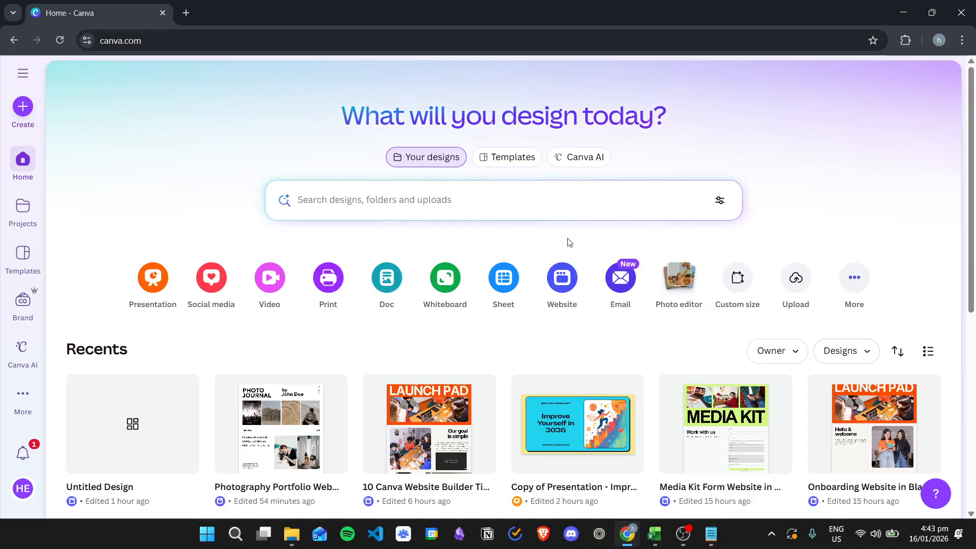
Step: Create a blank website design and return to the home page tab
left_click(569, 289)
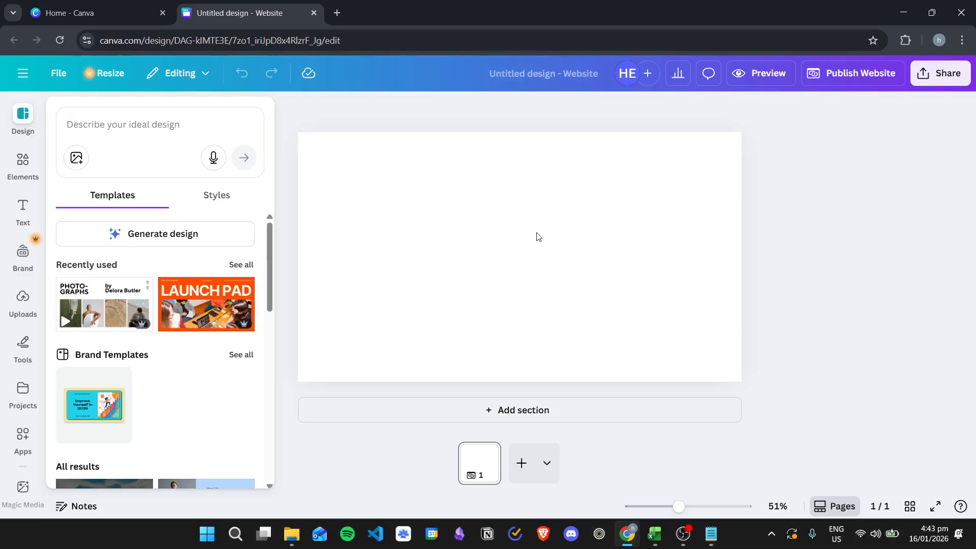
left_click(159, 4)
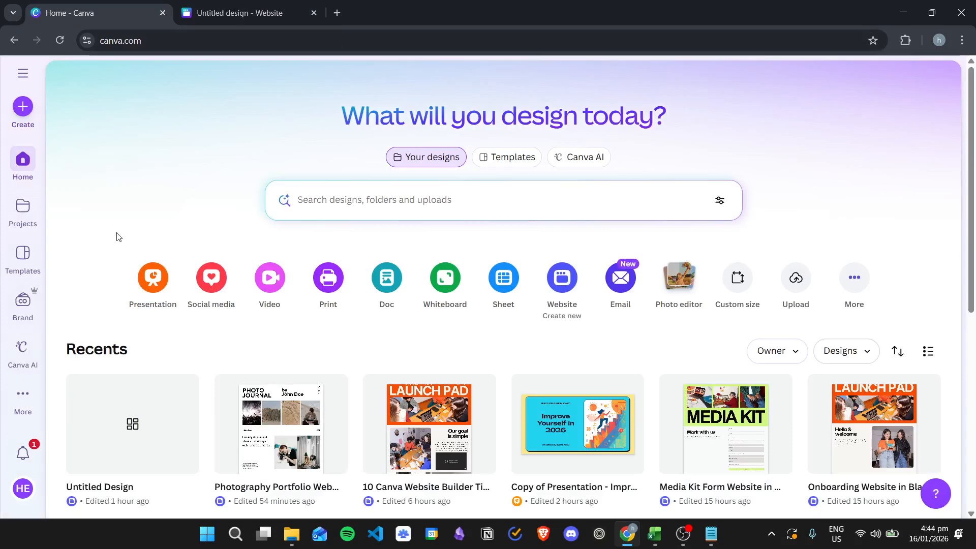
Step: Open the Website category of the template library and browse its designs
left_click(23, 257)
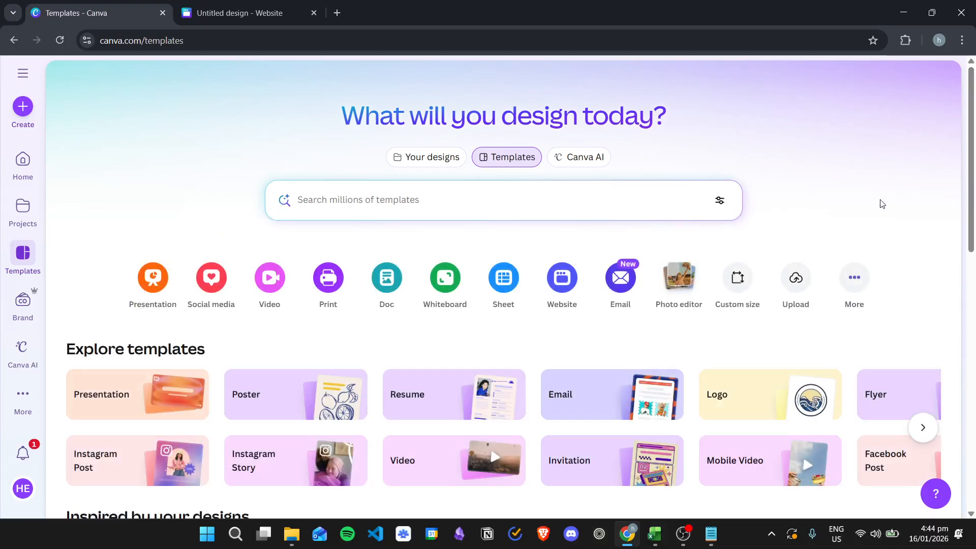
left_click(923, 427)
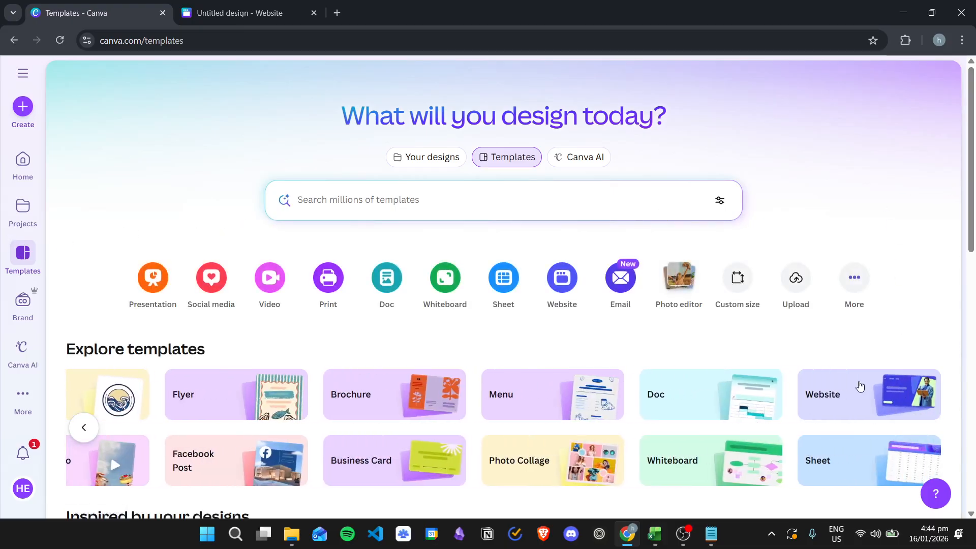
left_click(860, 388)
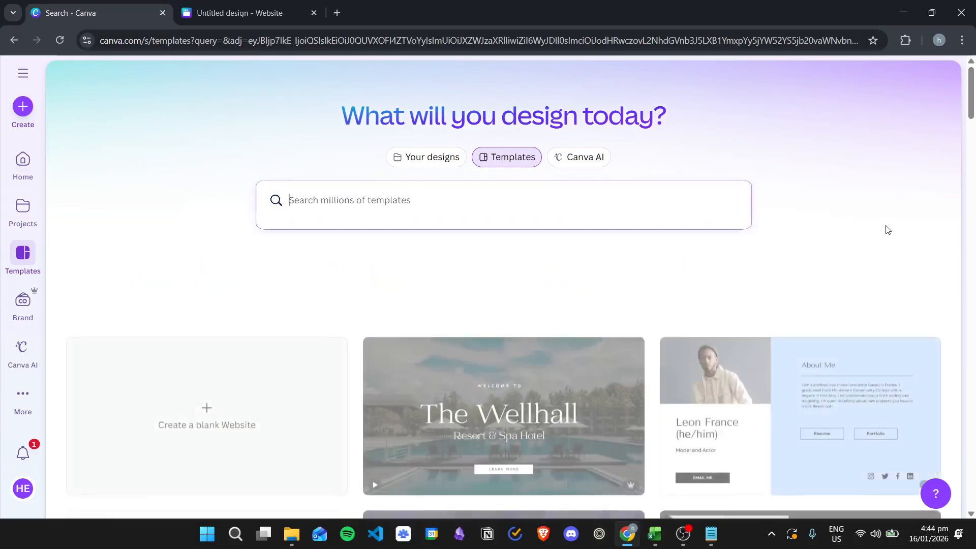
scroll(794, 255, "down", 8)
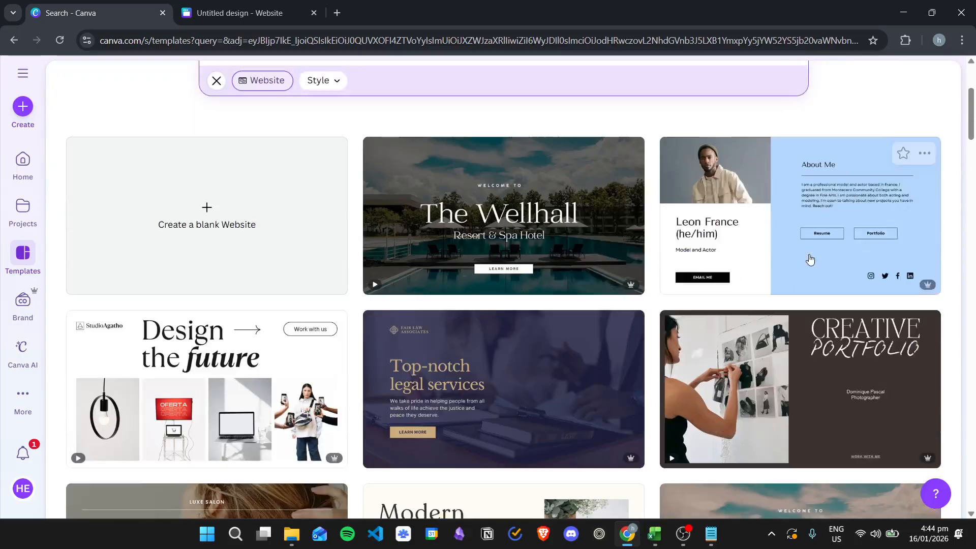
scroll(298, 311, "down", 6)
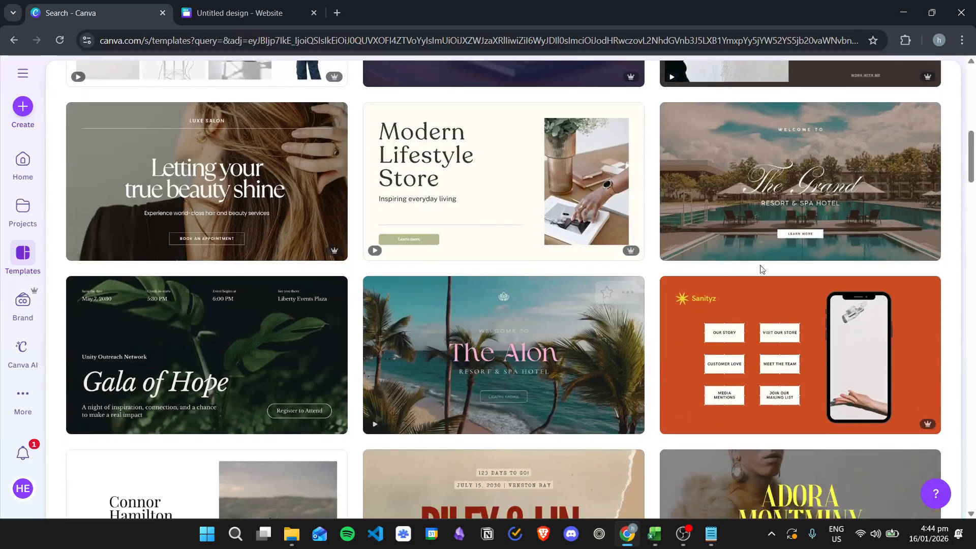
scroll(292, 297, "down", 6)
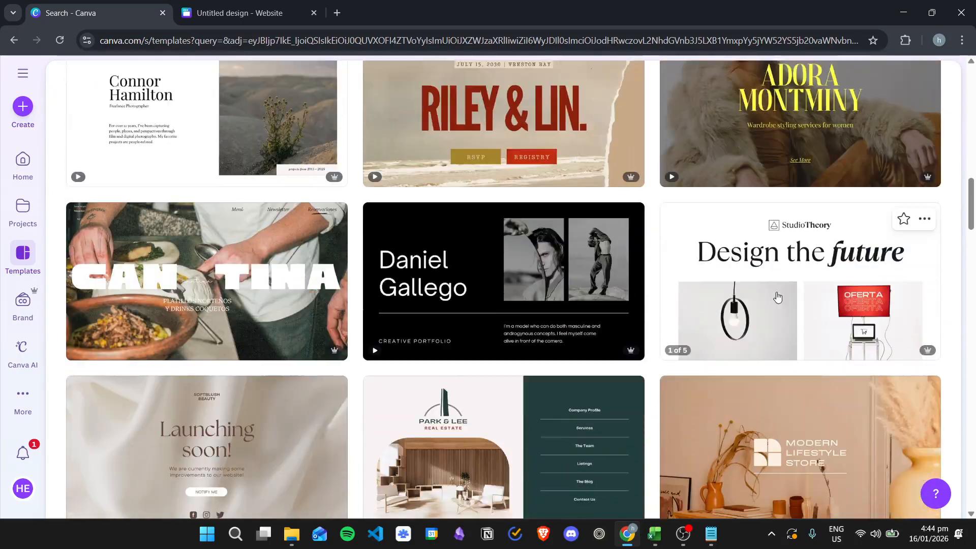
scroll(560, 284, "up", 5)
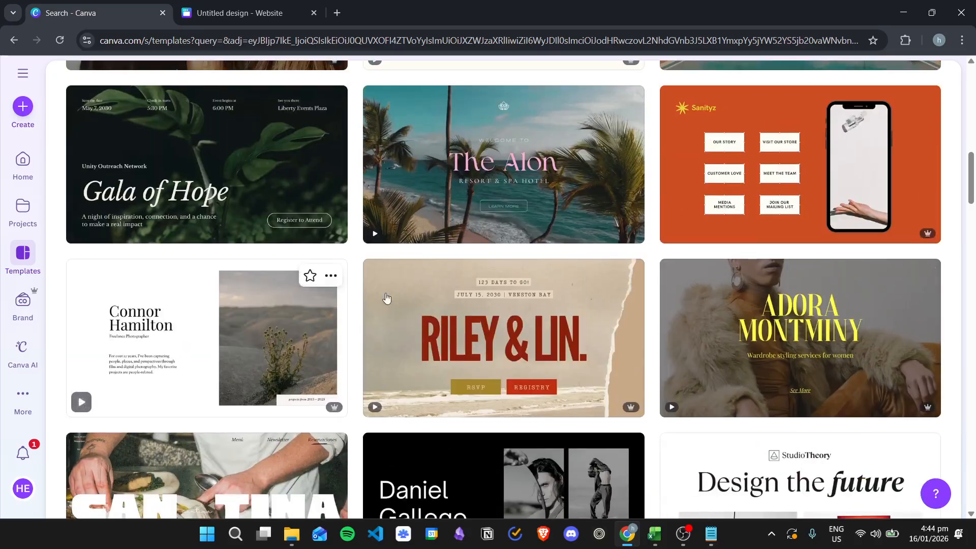
scroll(346, 290, "up", 4)
scroll(373, 283, "up", 11)
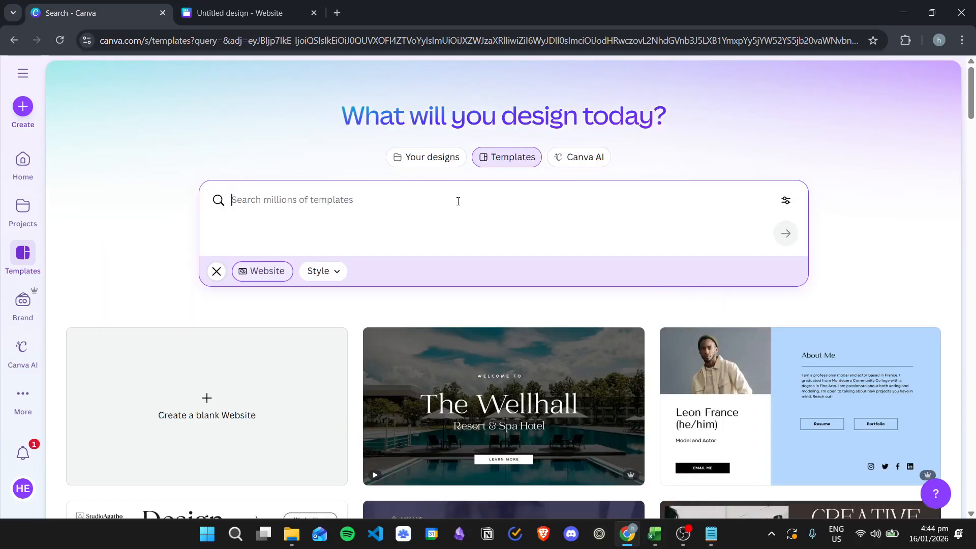
Step: Search the website templates for "product landing page"
type("p")
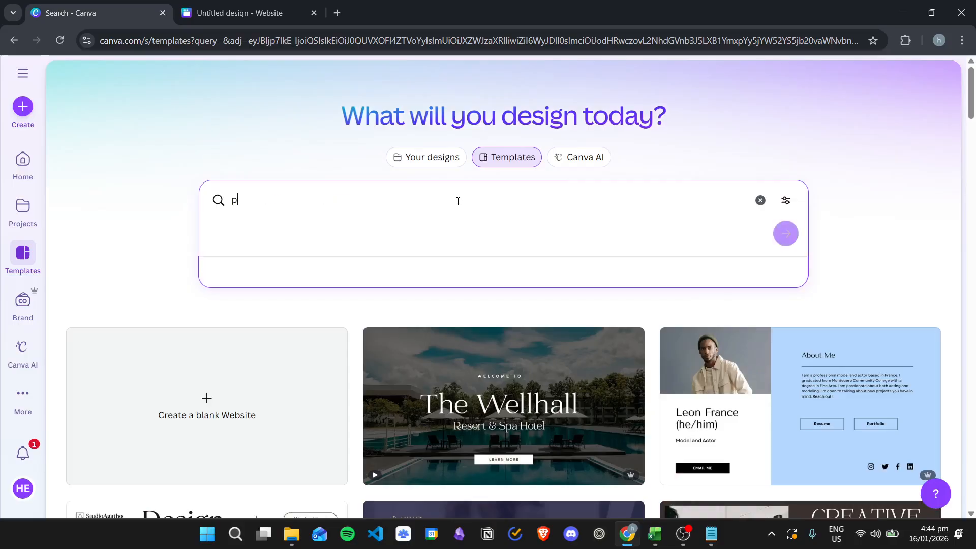
type("roduct landin")
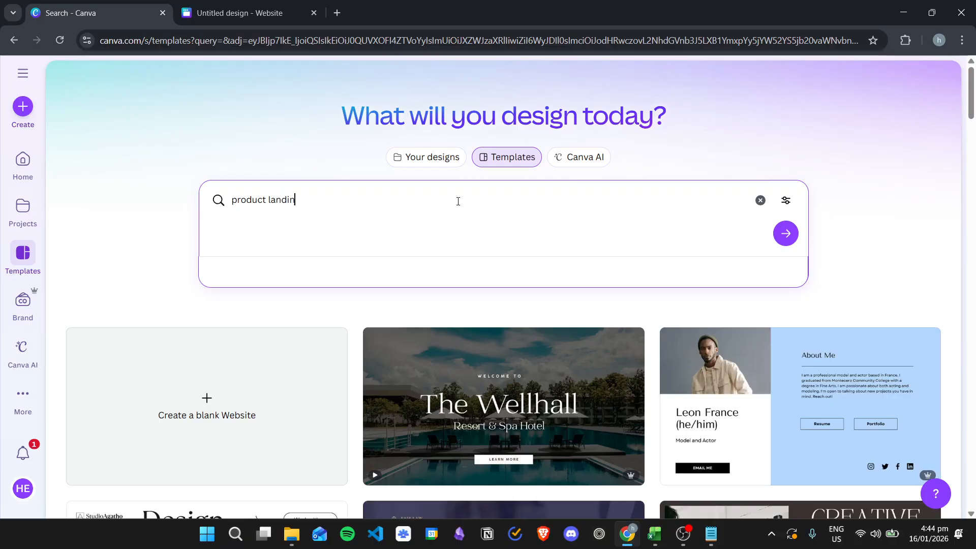
type("g page")
key("Return")
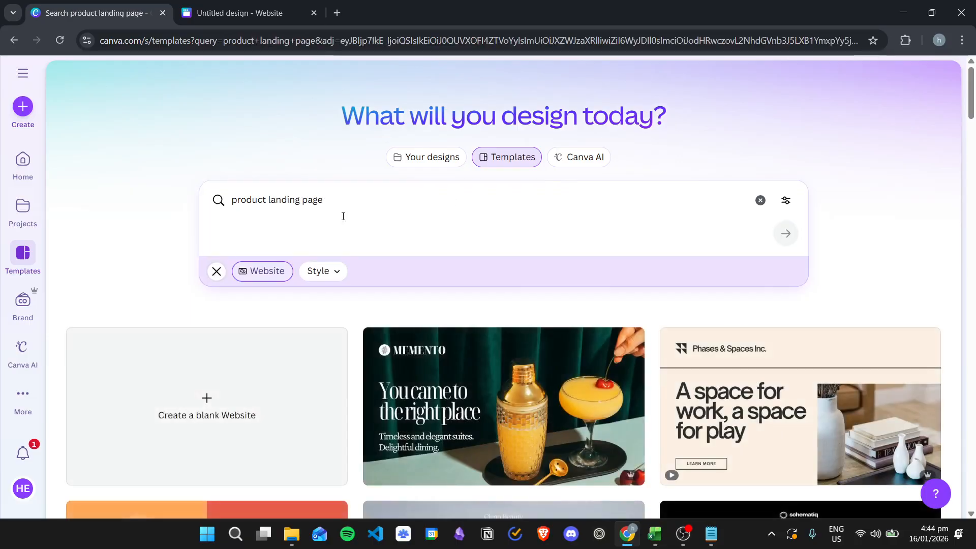
Step: Examine the product landing page templates to compare their layouts and styles
scroll(745, 278, "down", 1)
scroll(567, 313, "down", 3)
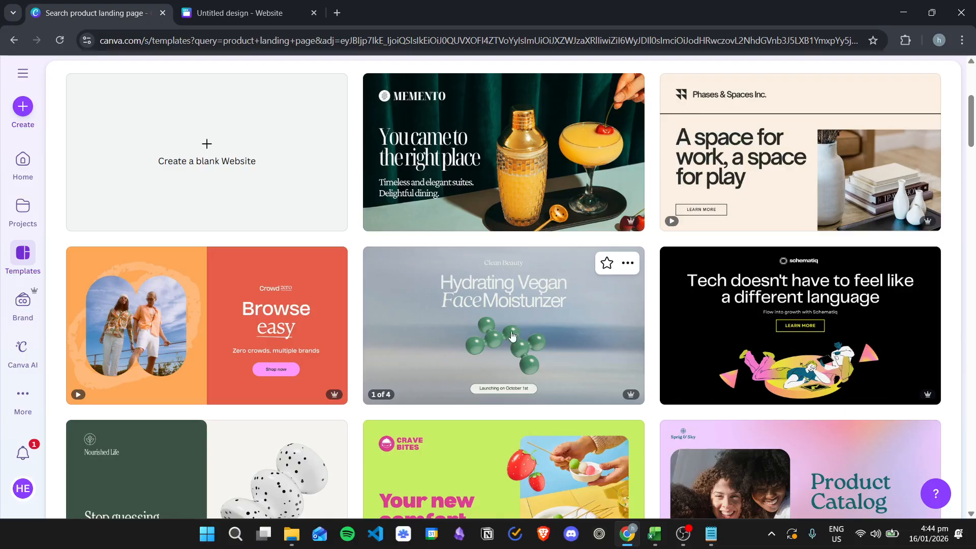
scroll(586, 338, "down", 1)
scroll(586, 338, "down", 3)
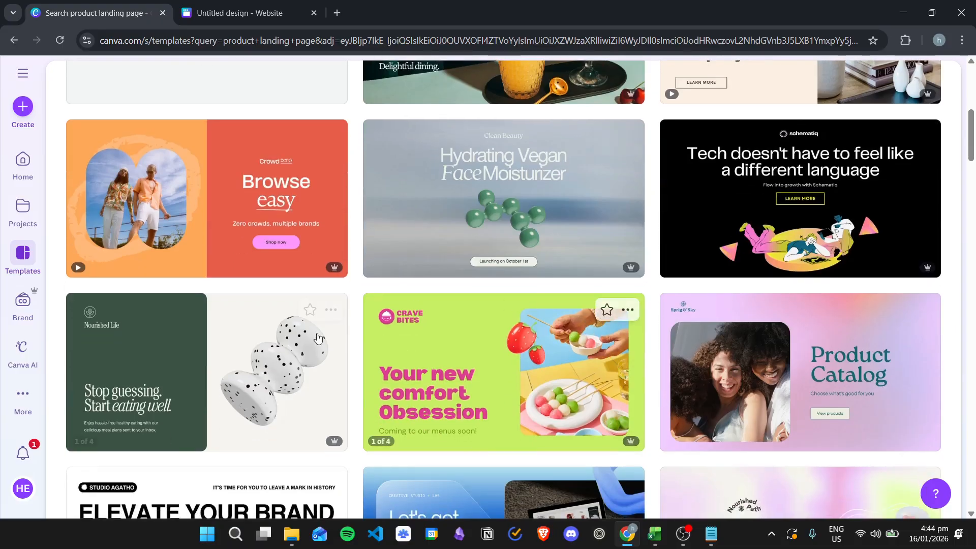
scroll(789, 311, "up", 1)
scroll(789, 311, "up", 2)
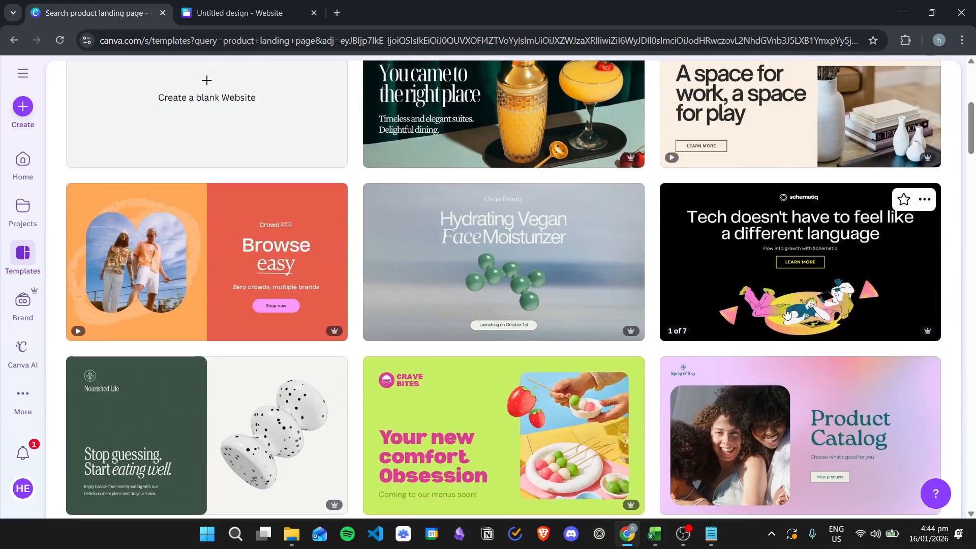
scroll(677, 314, "down", 1)
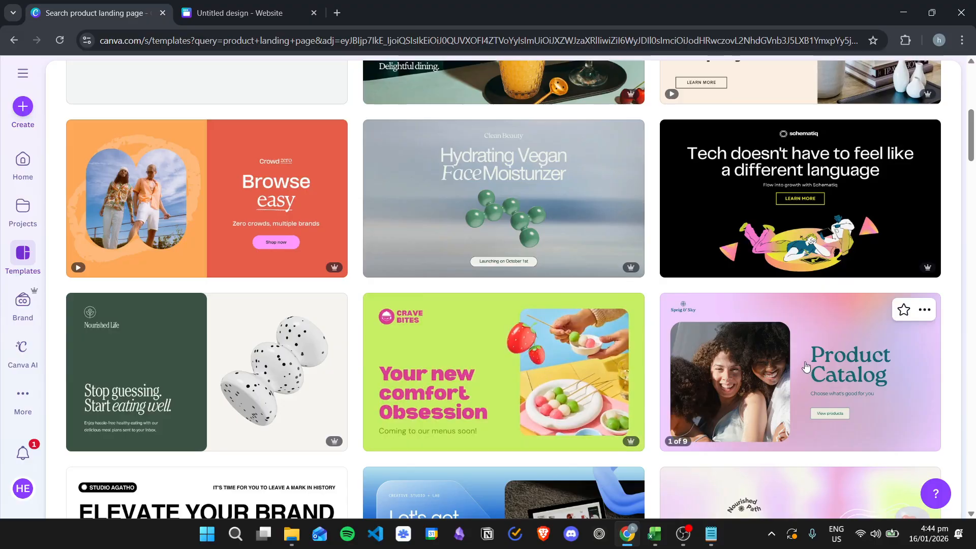
scroll(772, 409, "down", 3)
scroll(771, 409, "down", 1)
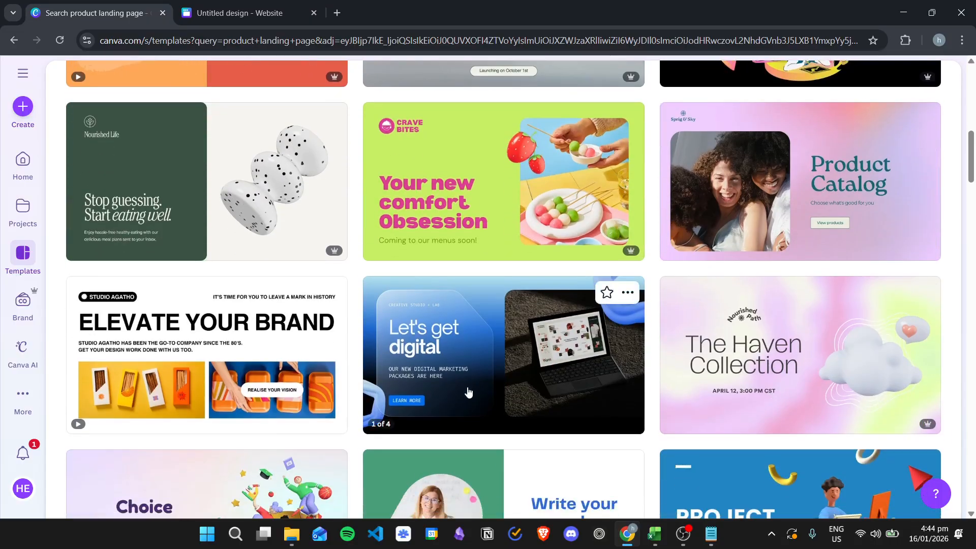
scroll(264, 359, "down", 3)
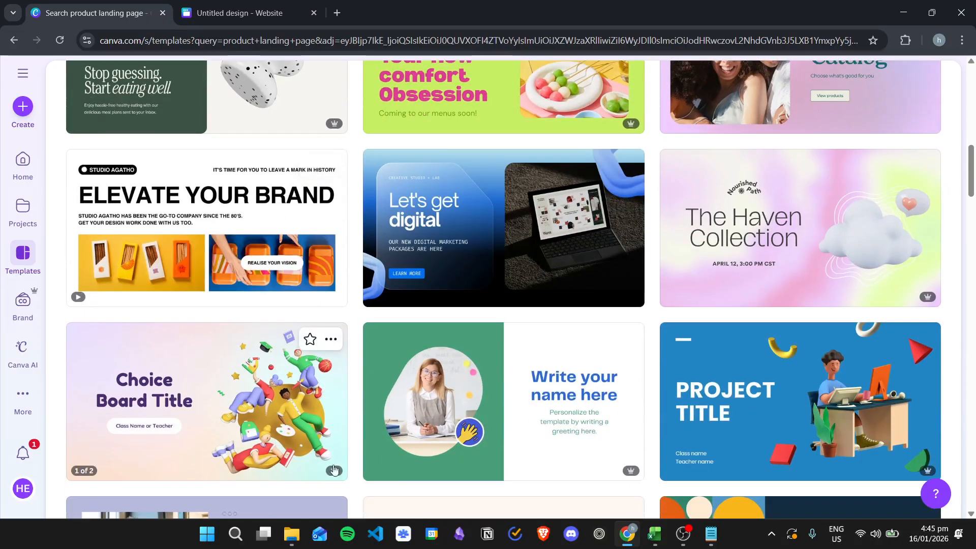
scroll(456, 355, "up", 5)
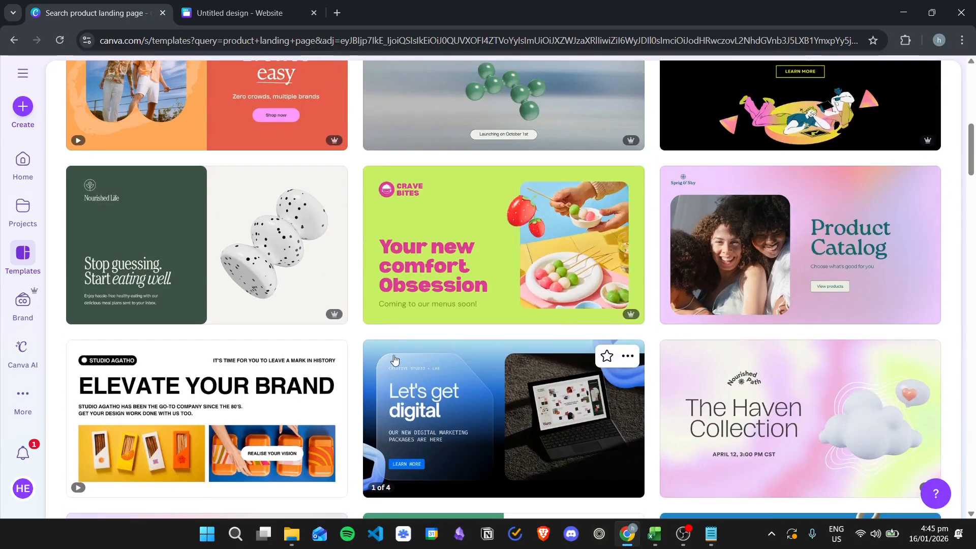
scroll(456, 354, "up", 1)
scroll(559, 315, "up", 2)
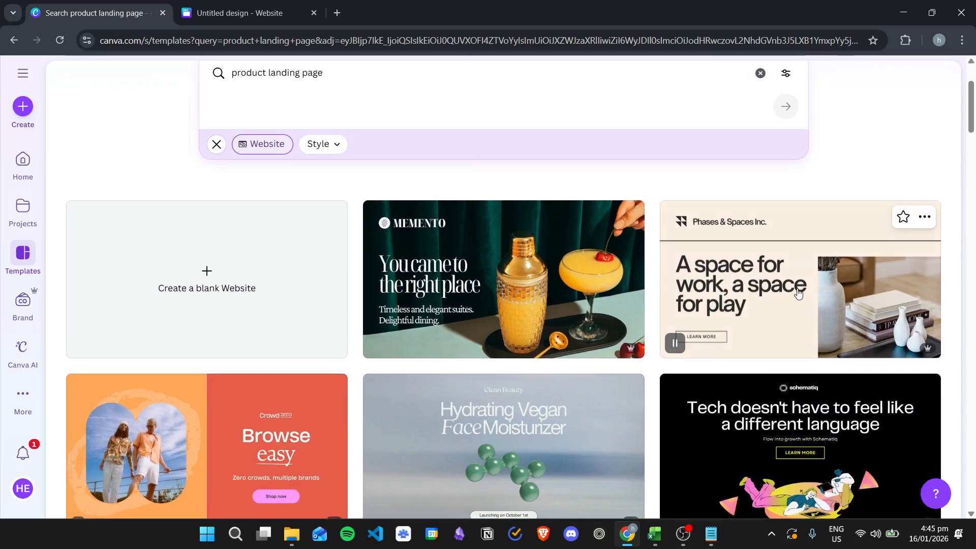
Step: Open the Phases & Spaces Inc. template as a new design and look through its sections
left_click(787, 277)
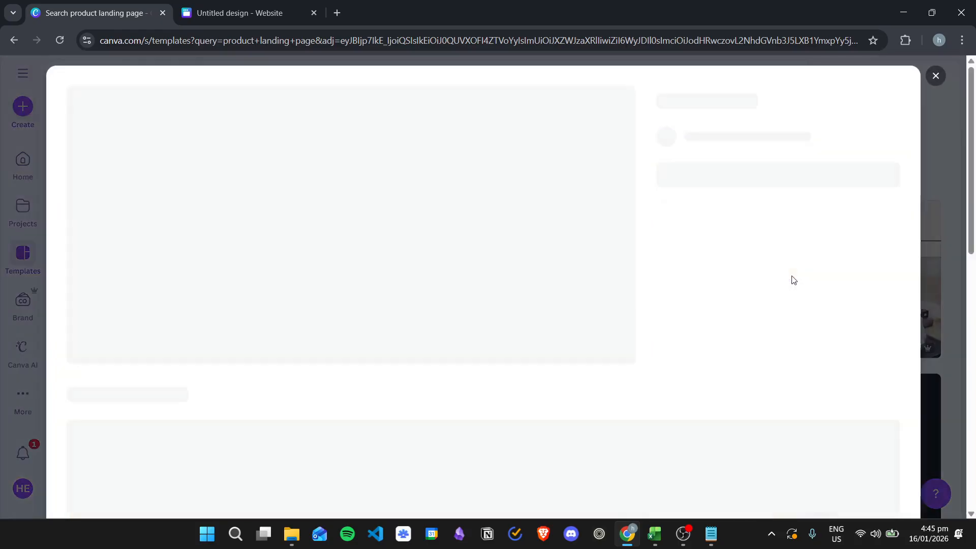
left_click(718, 252)
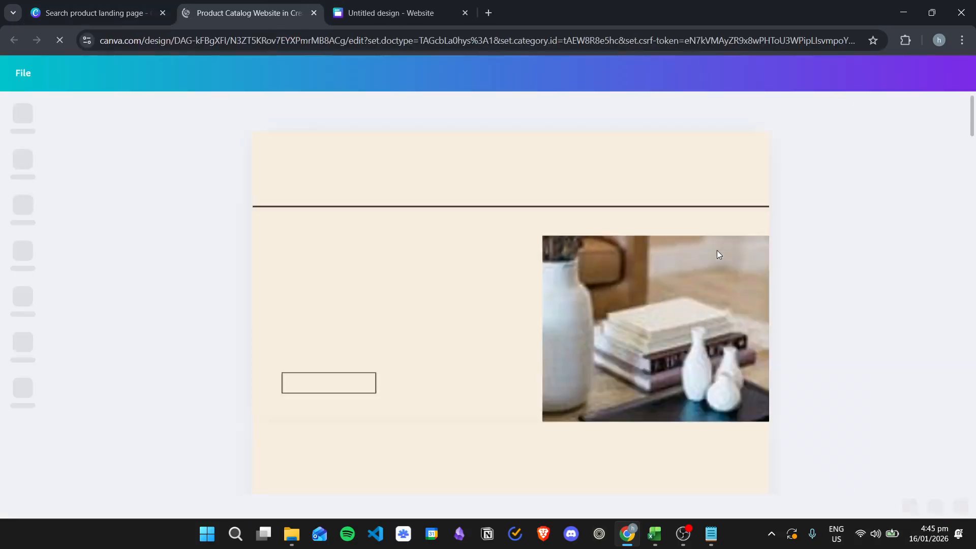
scroll(518, 285, "down", 6)
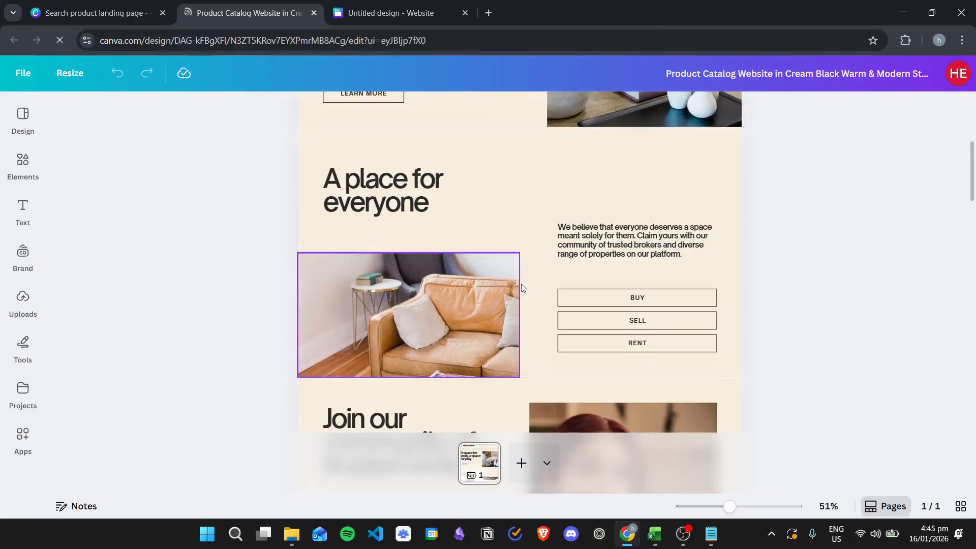
scroll(504, 301, "down", 12)
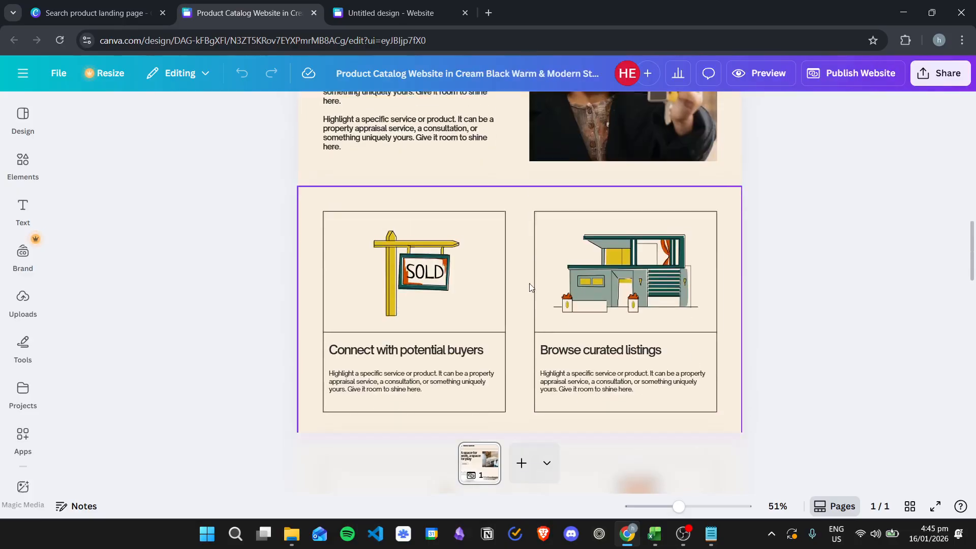
scroll(519, 297, "down", 8)
scroll(584, 307, "up", 12)
scroll(559, 303, "up", 4)
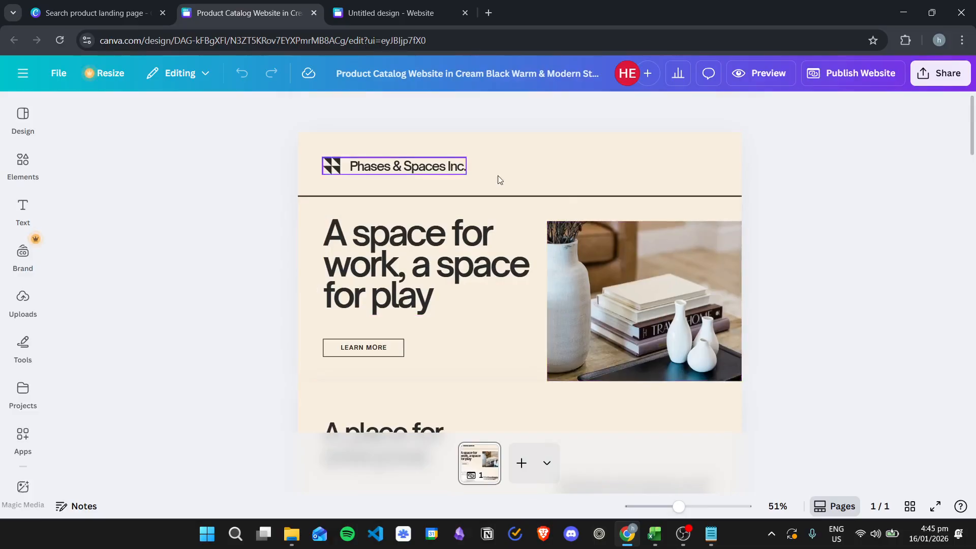
Step: Switch back to the untitled website design and search its design templates for "landing page"
left_click(387, 6)
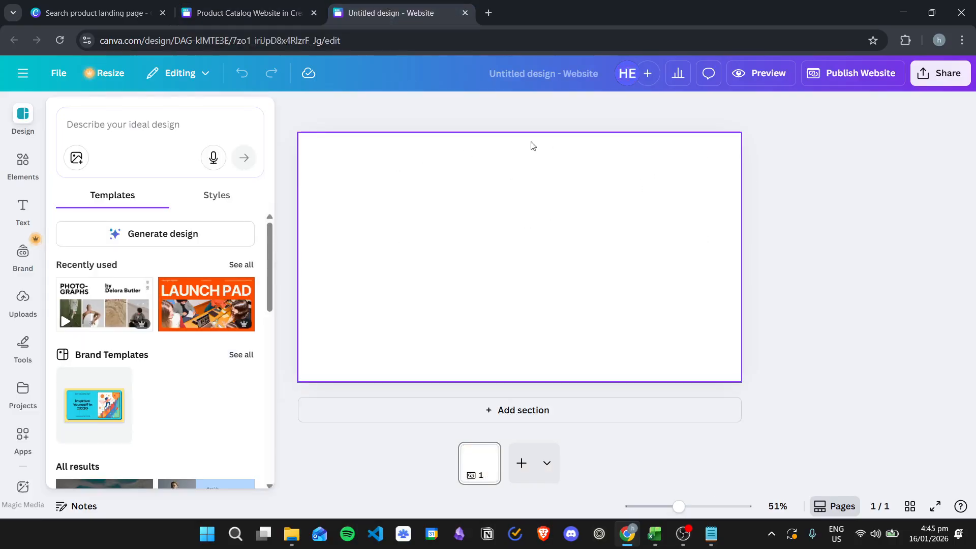
left_click(839, 244)
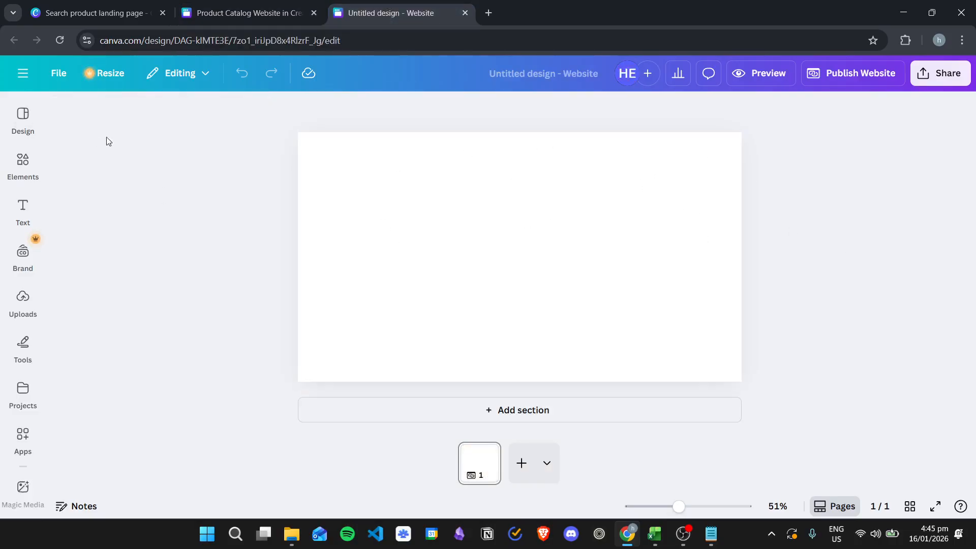
left_click(42, 128)
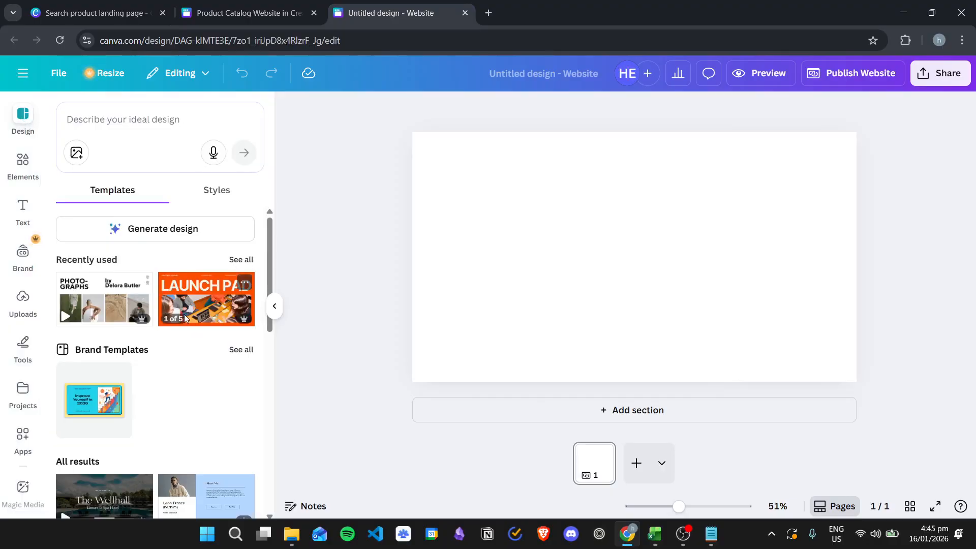
scroll(185, 353, "down", 3)
scroll(162, 284, "up", 3)
left_click(154, 128)
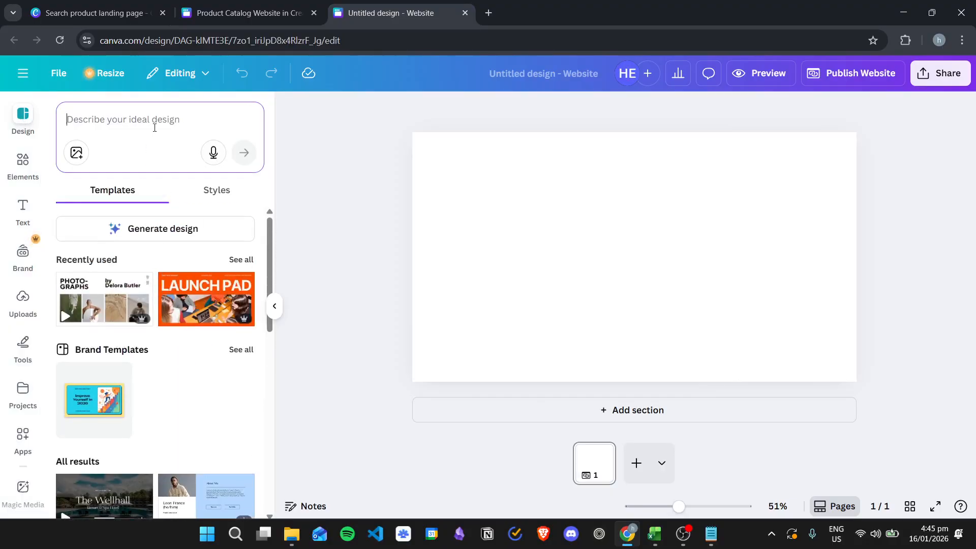
type("l")
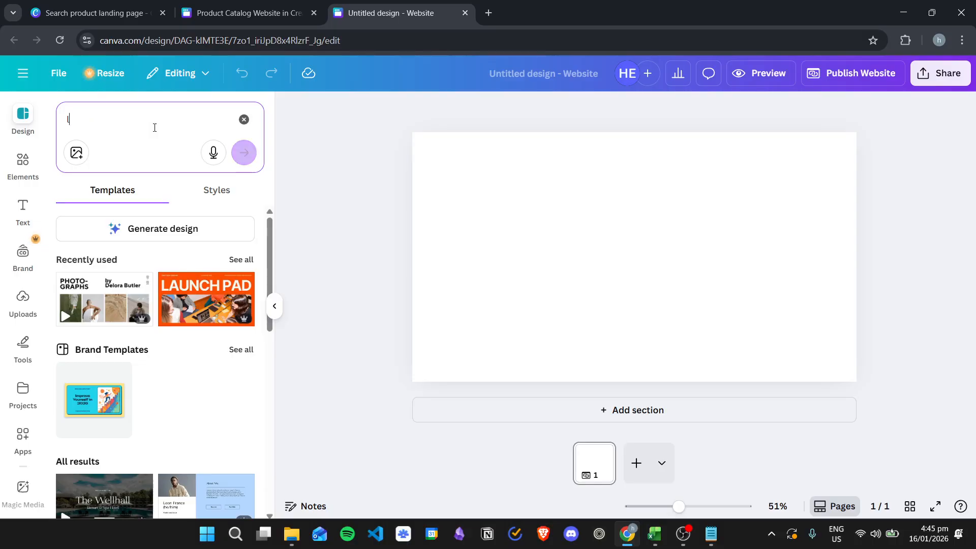
type("anding page")
key("Return")
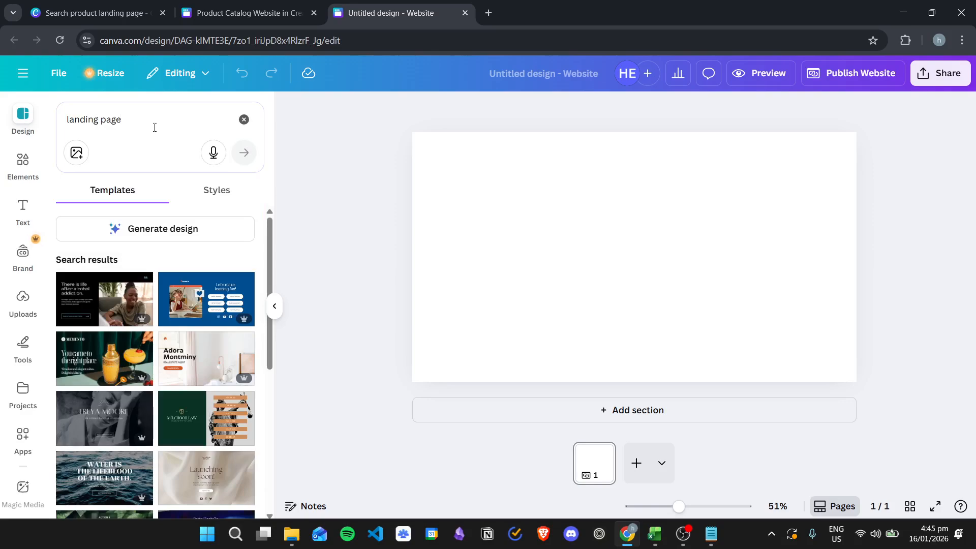
Step: Apply the Memento cocktail cover to the blank page and add a second section with the template's "Leave everything behind." layout
scroll(202, 315, "down", 5)
scroll(96, 383, "up", 5)
left_click(117, 365)
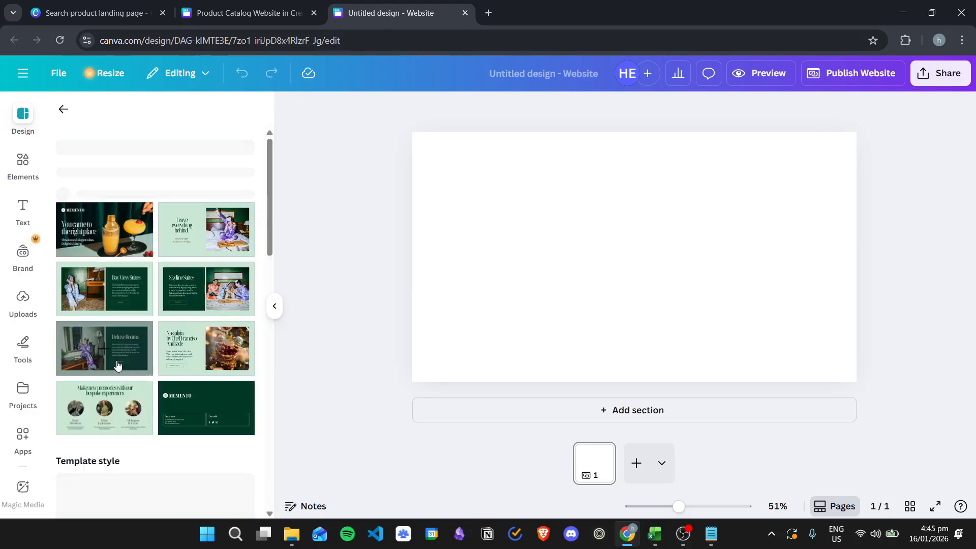
left_click(112, 290)
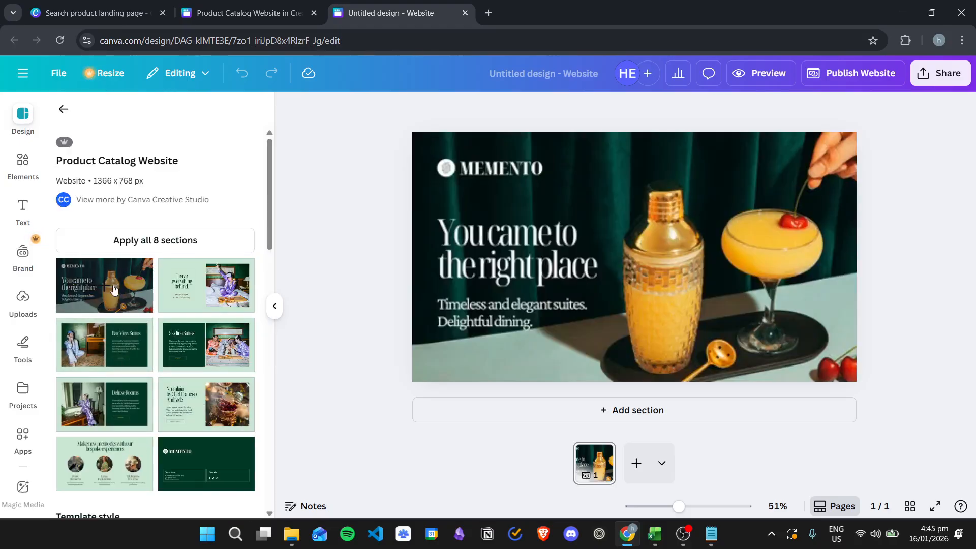
left_click(620, 409)
left_click(203, 285)
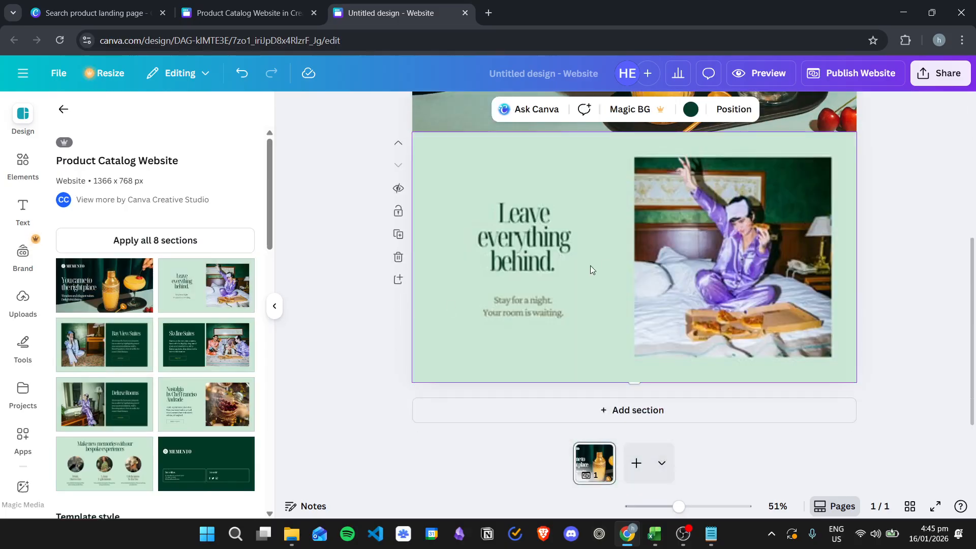
Step: Review how the Memento cover and the "Leave everything behind." section look together on the page
scroll(335, 242, "up", 5)
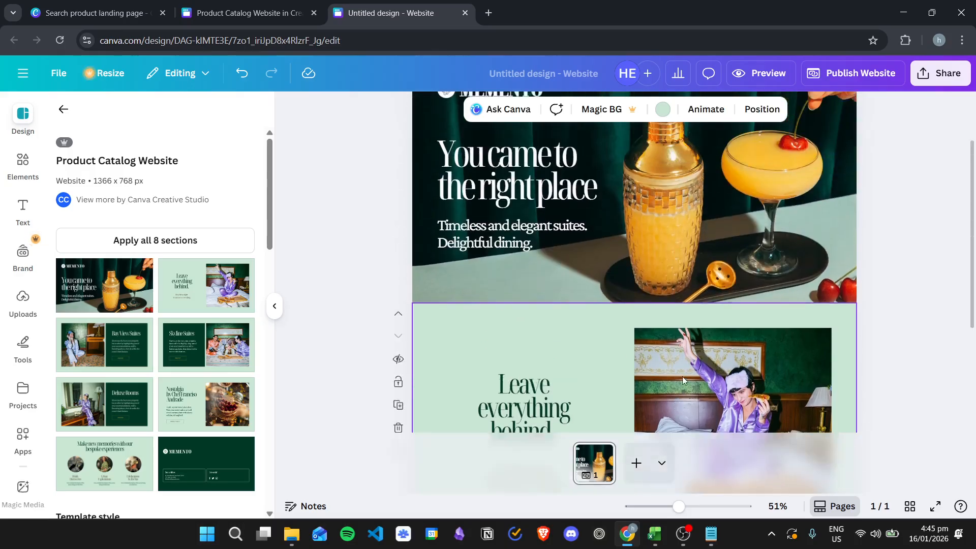
scroll(362, 255, "down", 5)
scroll(371, 264, "up", 5)
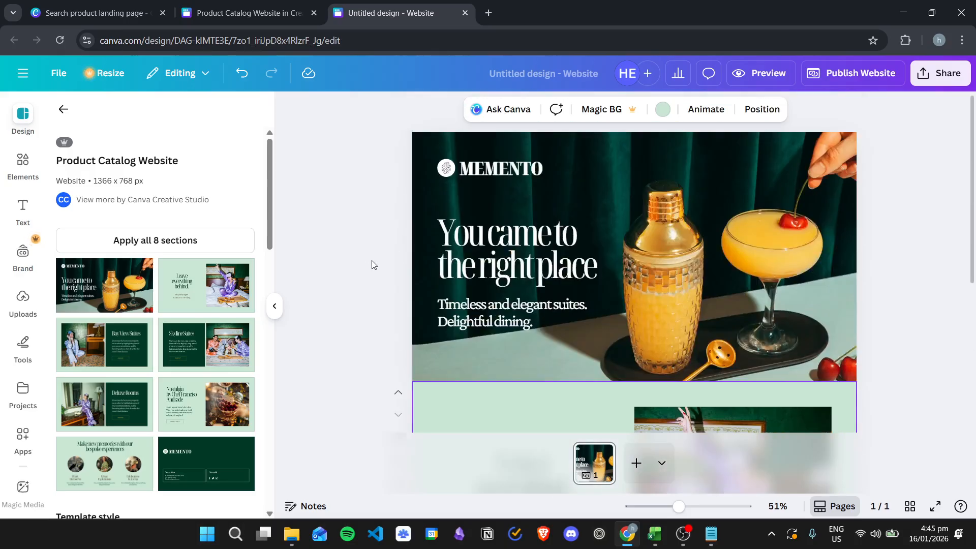
left_click(371, 260)
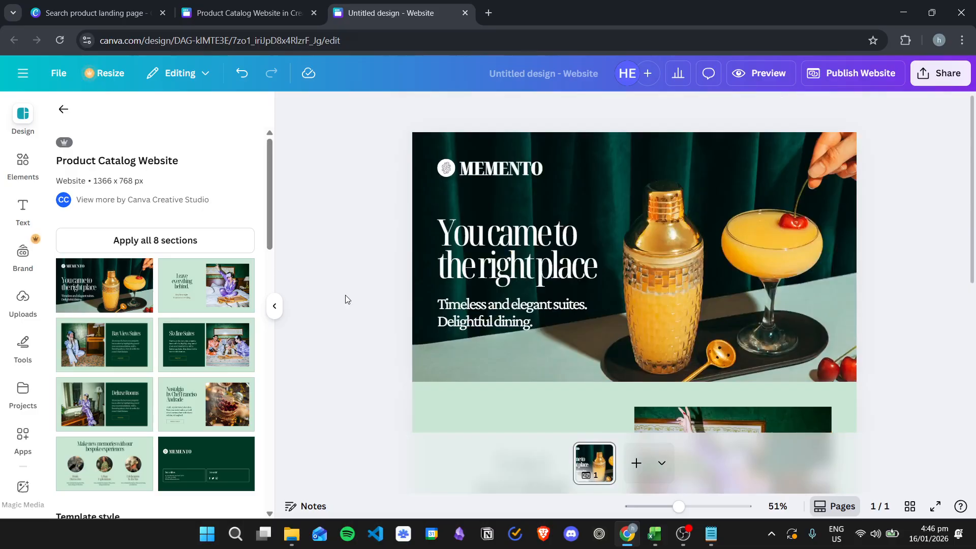
scroll(605, 242, "down", 5)
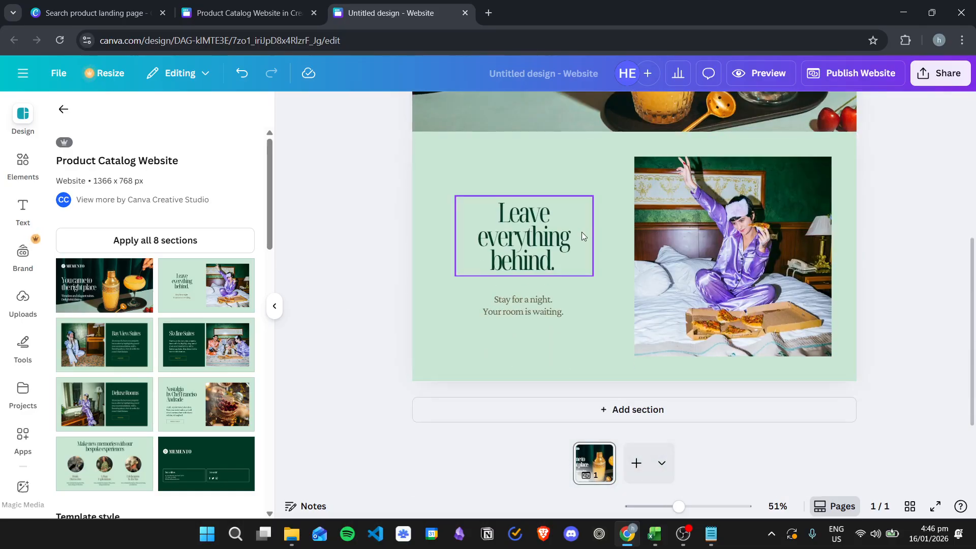
scroll(576, 230, "up", 5)
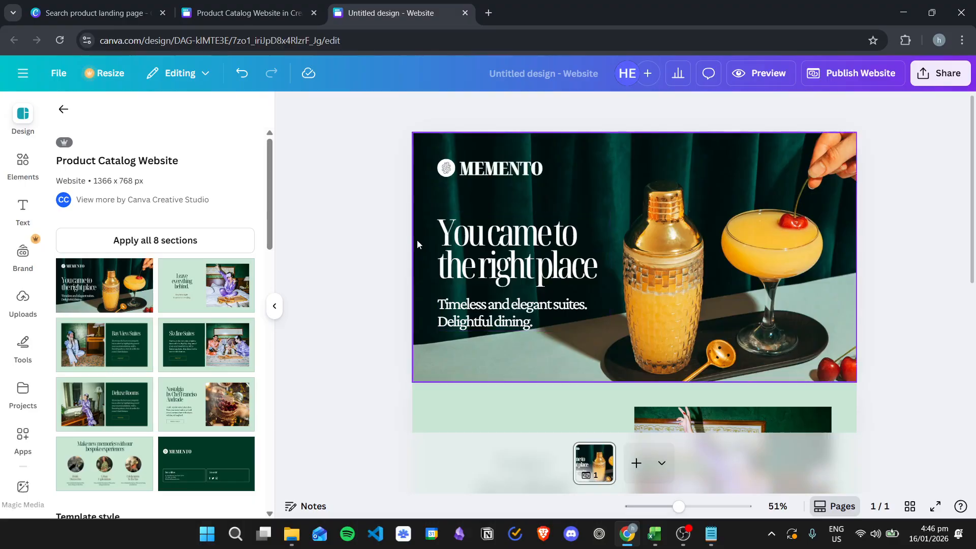
scroll(416, 239, "down", 5)
scroll(422, 238, "up", 5)
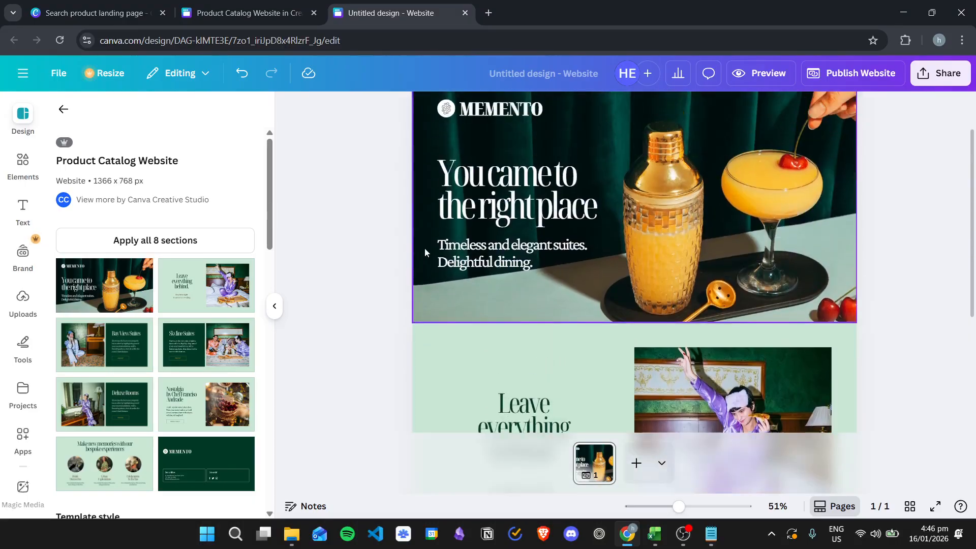
scroll(373, 275, "down", 5)
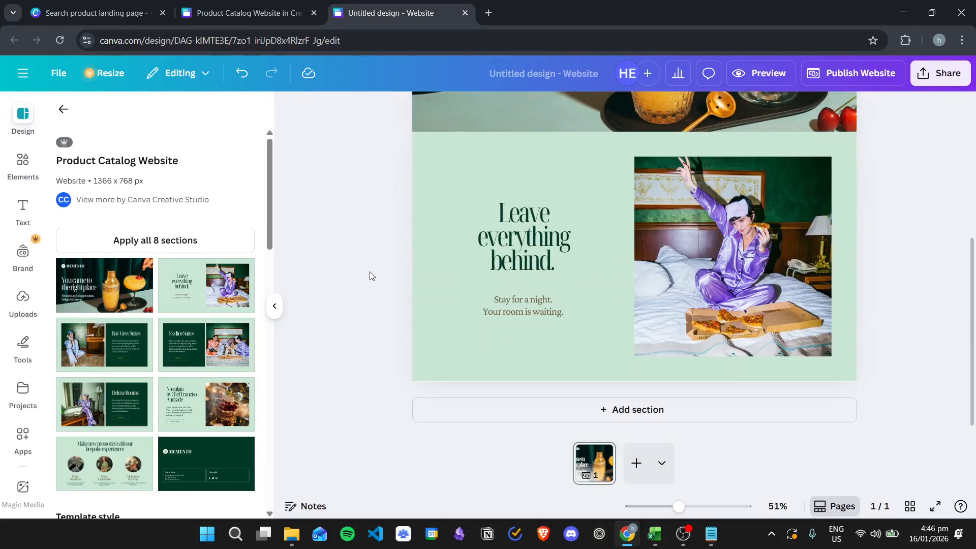
scroll(366, 277, "up", 5)
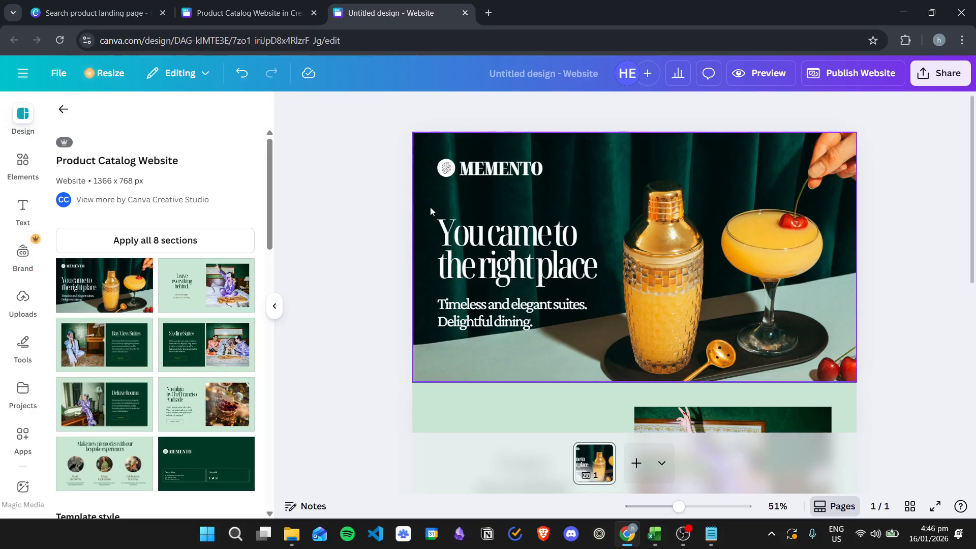
Step: Search the design templates for "product landing page" and open the black and blue Techflux template with the "Let's get digital" cover
left_click(64, 108)
left_click(175, 118)
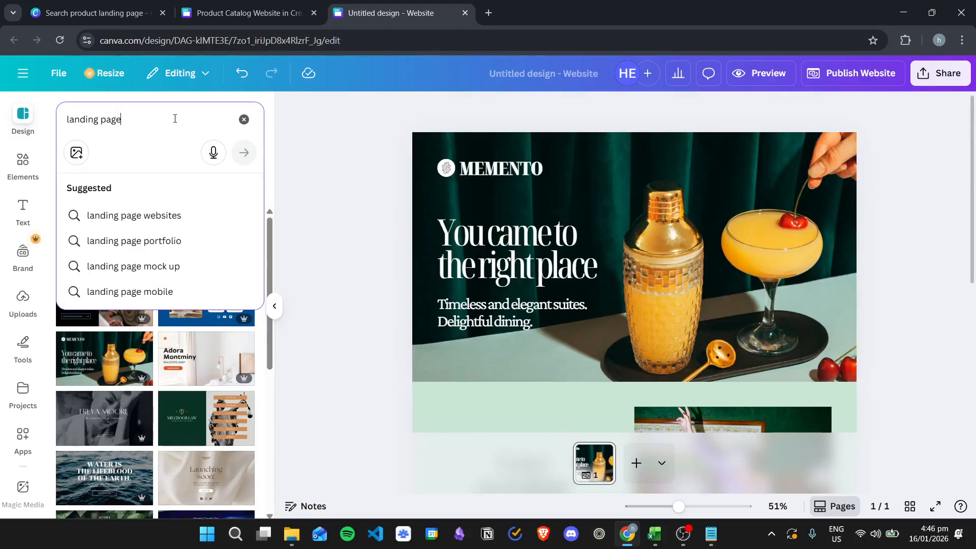
key("ctrl+a")
type("product landing page")
key("Return")
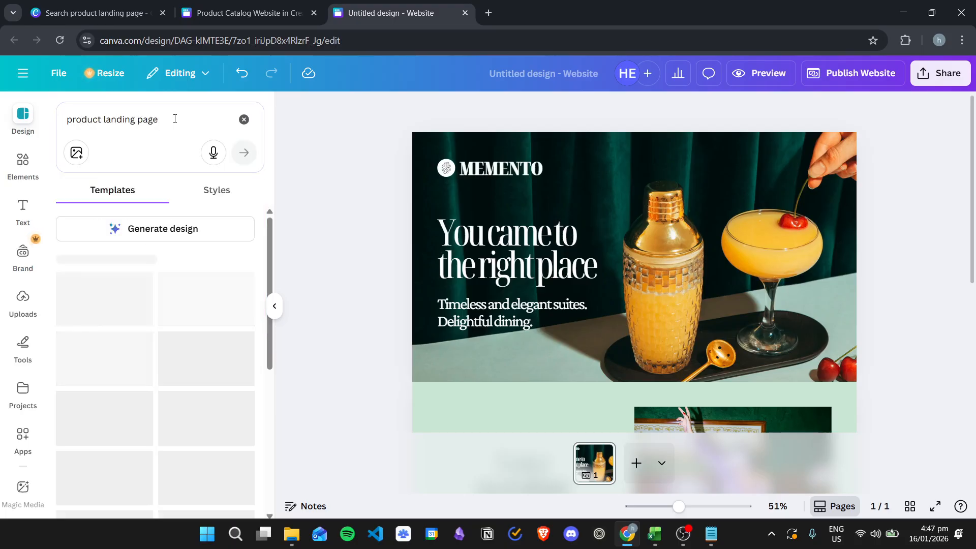
scroll(168, 300, "down", 4)
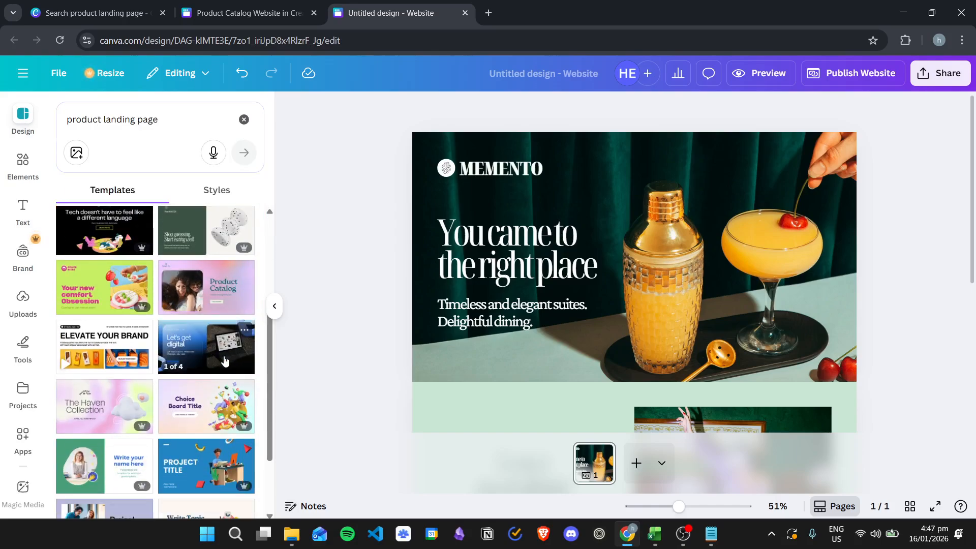
left_click(225, 361)
Step: Delete the "Leave everything behind." section from the page
scroll(676, 301, "down", 4)
scroll(543, 301, "down", 1)
scroll(323, 301, "up", 4)
scroll(693, 414, "down", 4)
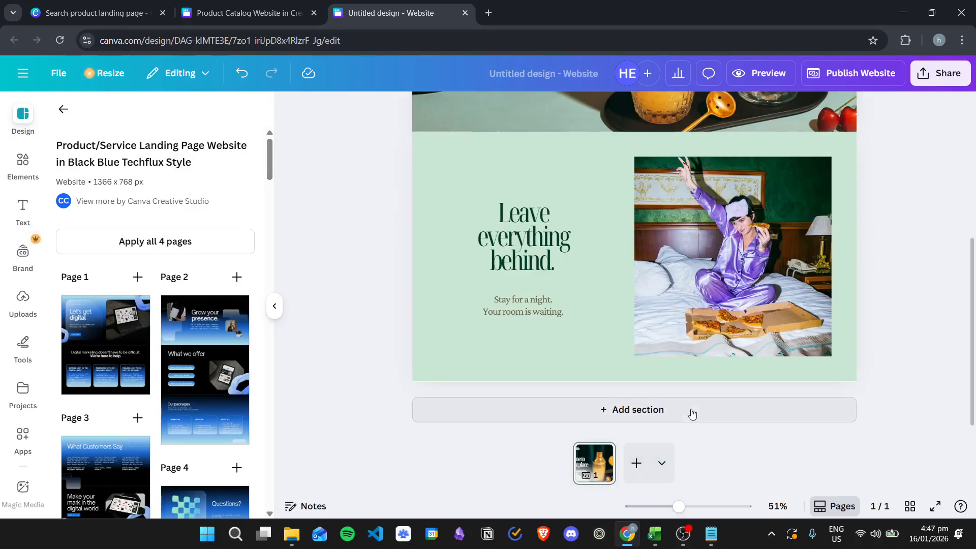
left_click(579, 164)
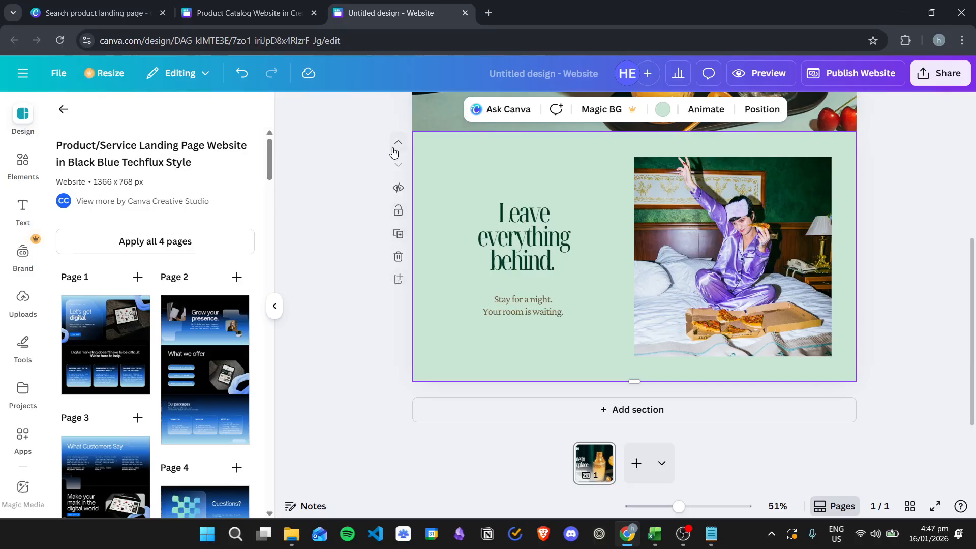
left_click(398, 257)
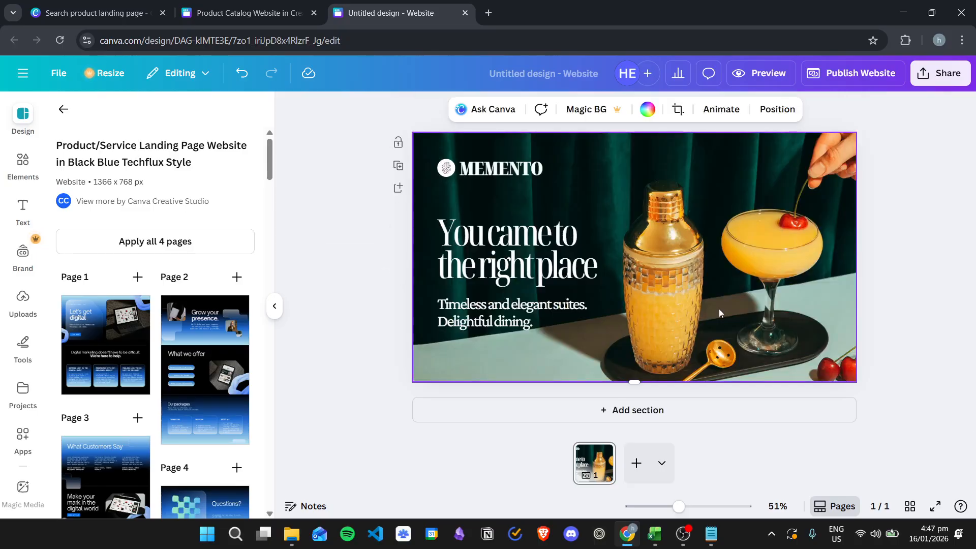
Step: Add a section with the template's "Let's get digital" layout and delete the Memento cover above it
left_click(681, 409)
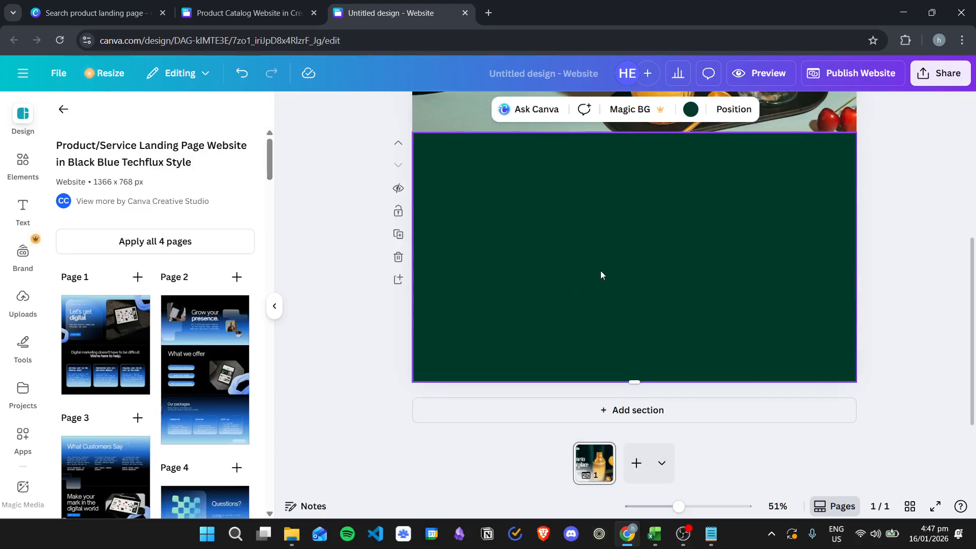
left_click(114, 324)
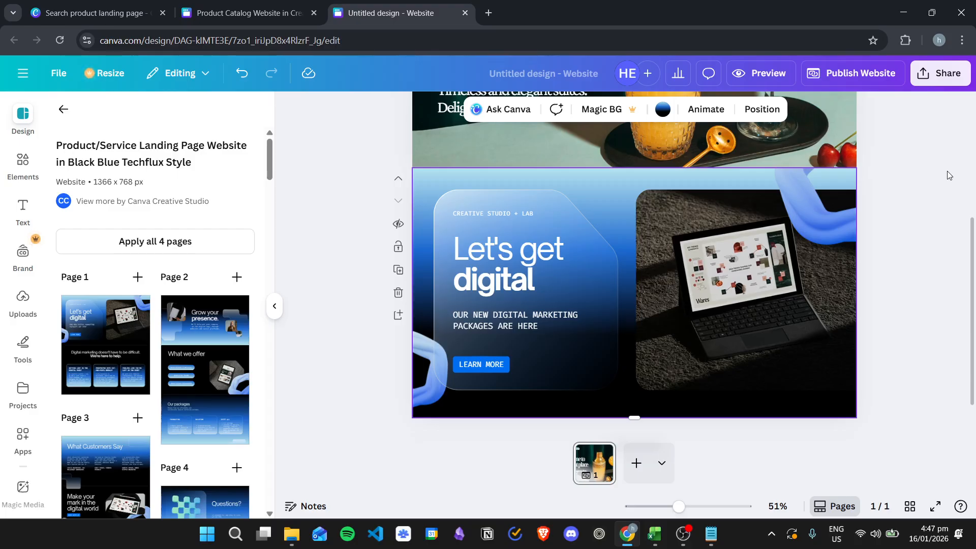
scroll(948, 175, "up", 4)
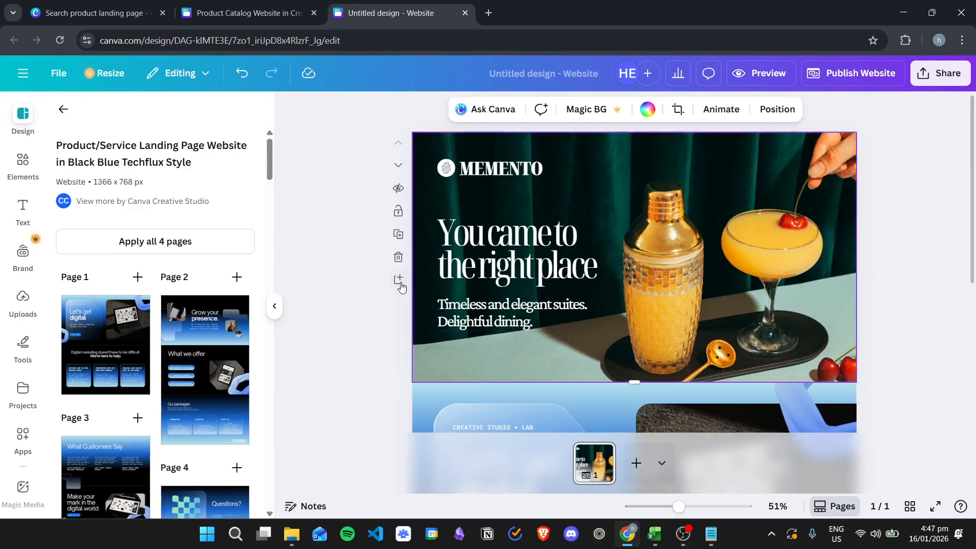
left_click(400, 261)
Step: Add a second section and apply the Techflux template's "Questions?" contact layout to it
left_click(652, 420)
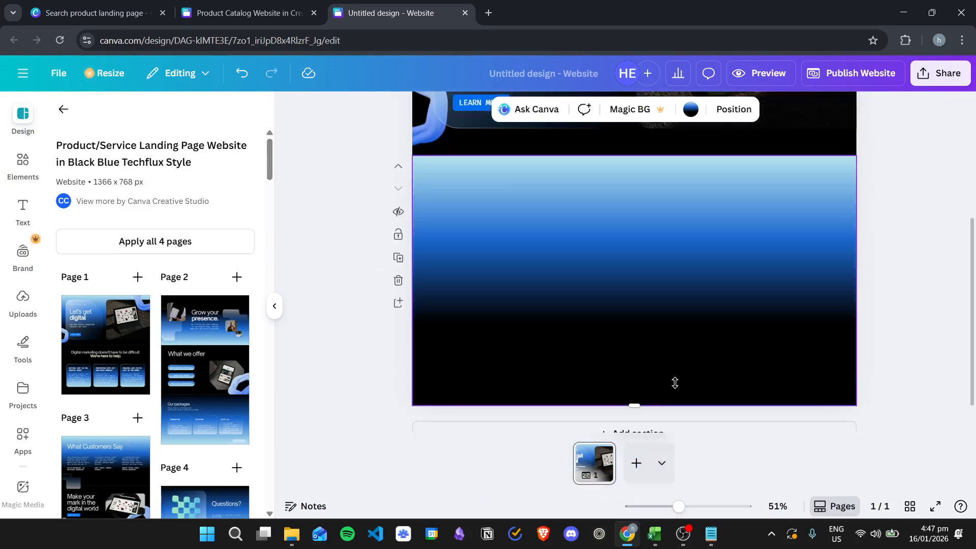
scroll(254, 324, "down", 3)
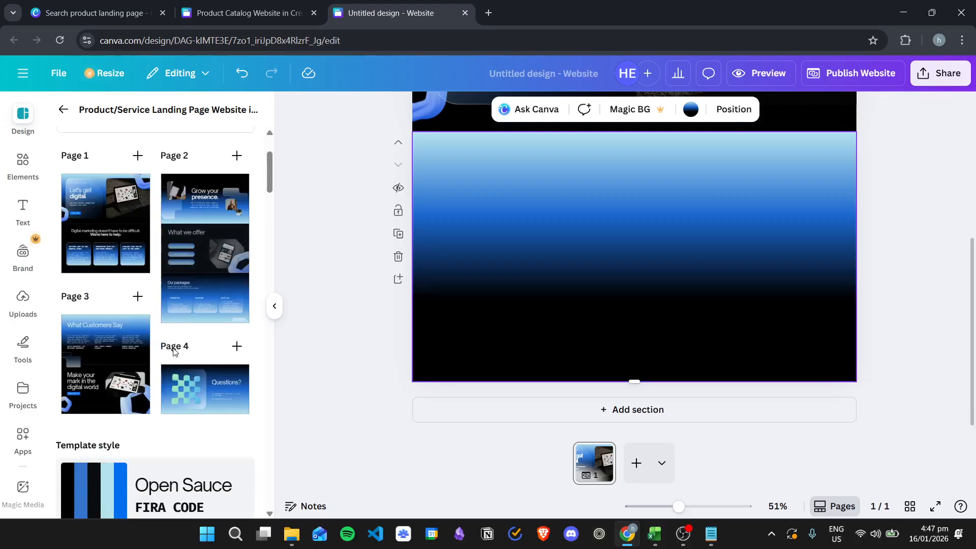
scroll(221, 305, "up", 3)
scroll(215, 280, "down", 1)
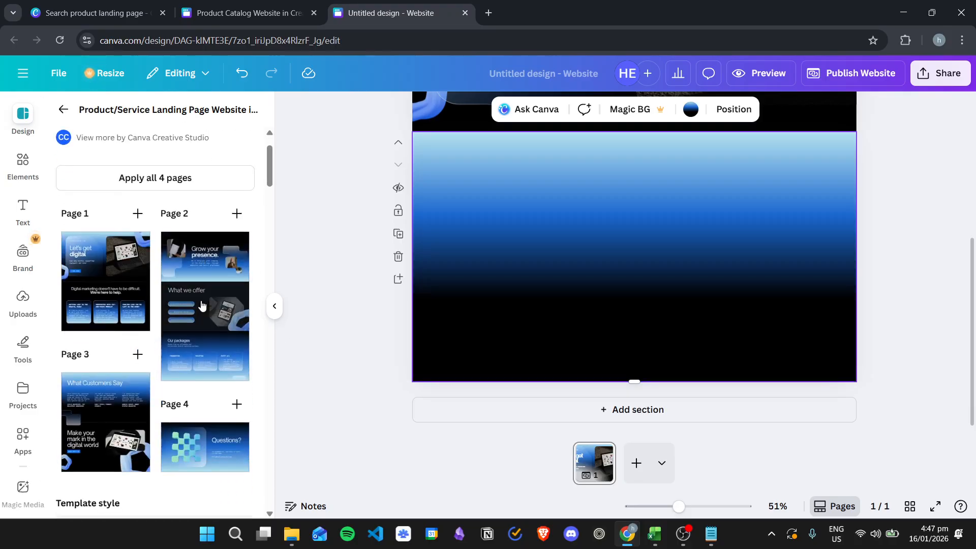
left_click(223, 447)
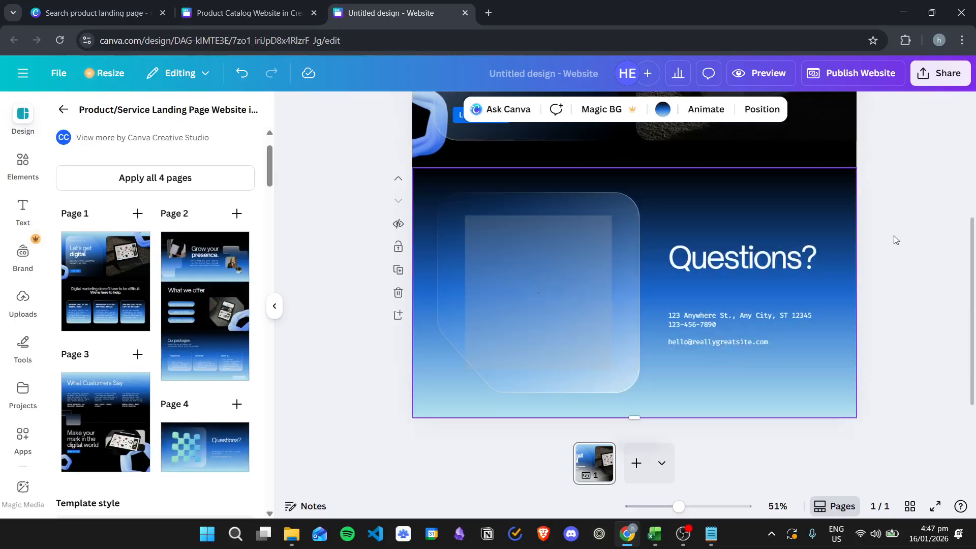
Step: Replace the small "CREATIVE STUDIO + LAB" line in the first section with "ANNOUNCEMENT!!!!"
scroll(898, 270, "up", 5)
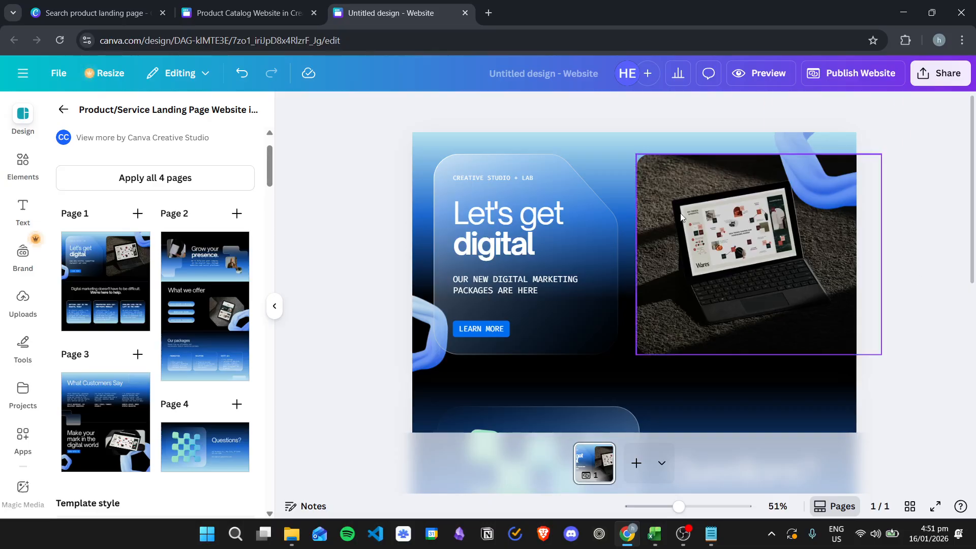
left_click(490, 175)
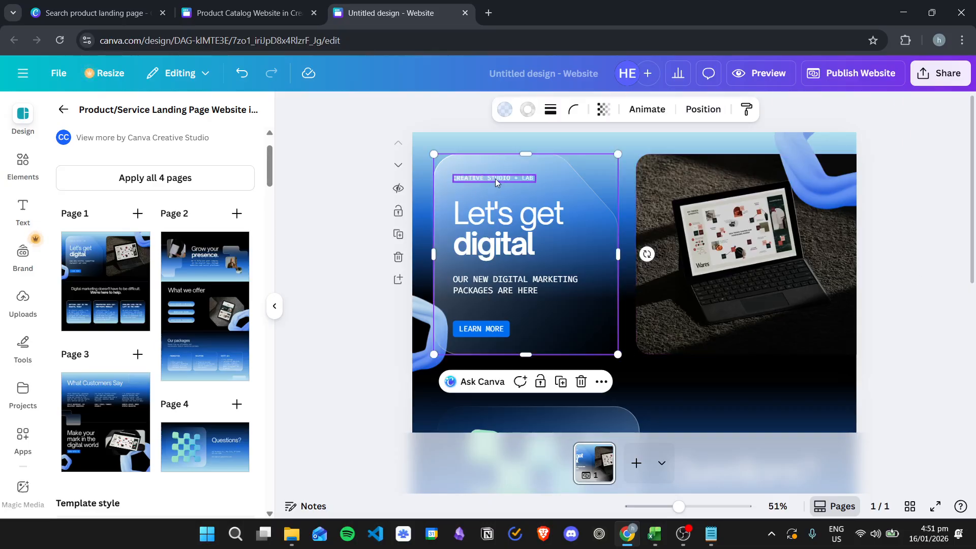
double_click(495, 178)
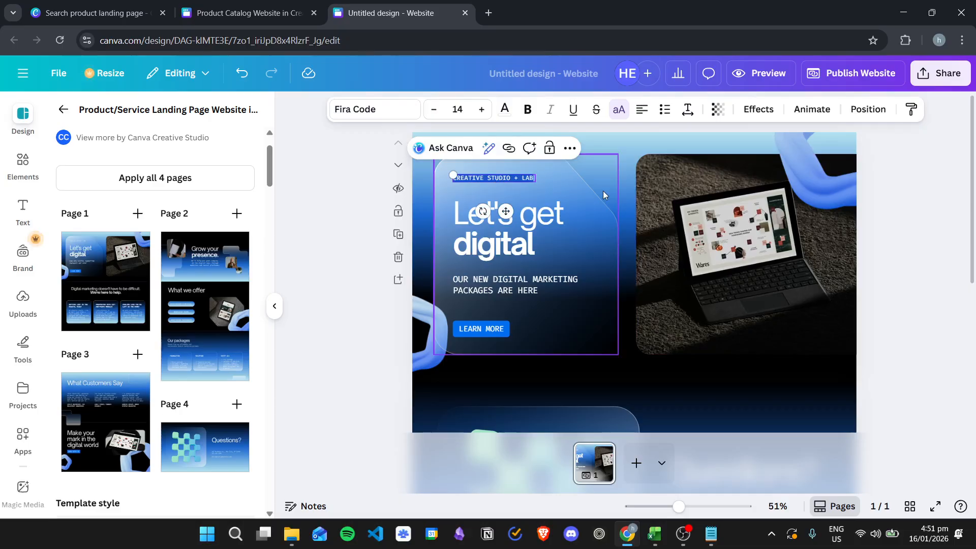
type("ANNOUNCEMENT!!!!")
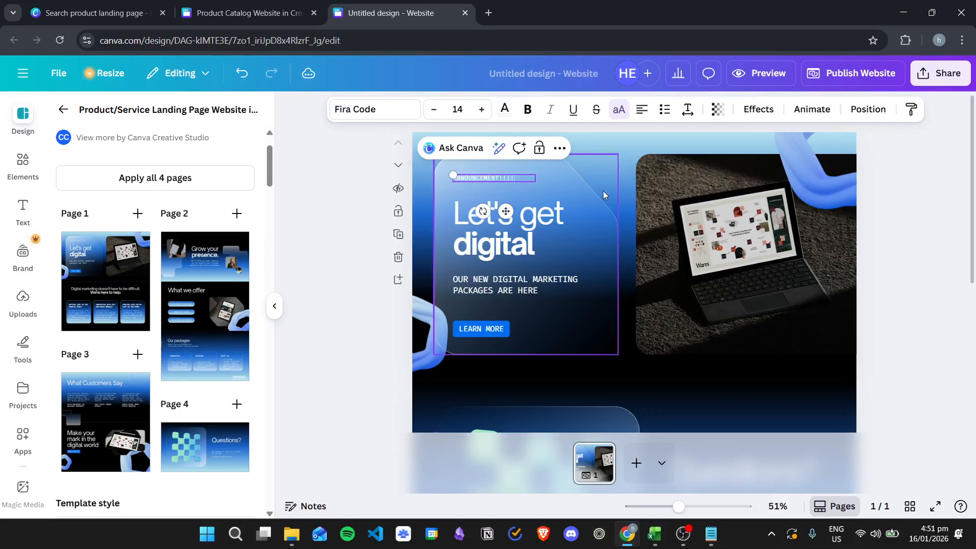
Step: Replace the "Let's get digital" heading with "NEW" on the first line and "iLaptop 3" below it
left_click(559, 218)
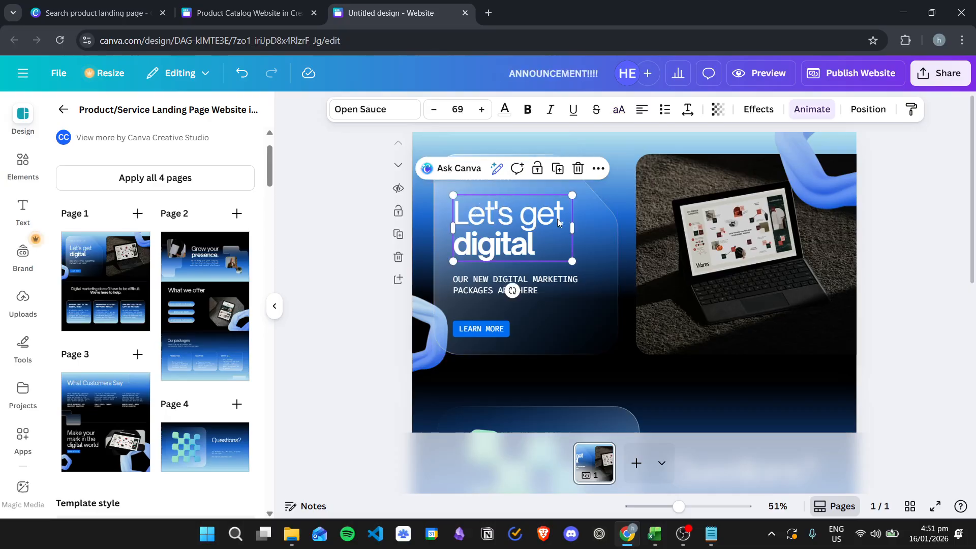
double_click(511, 229)
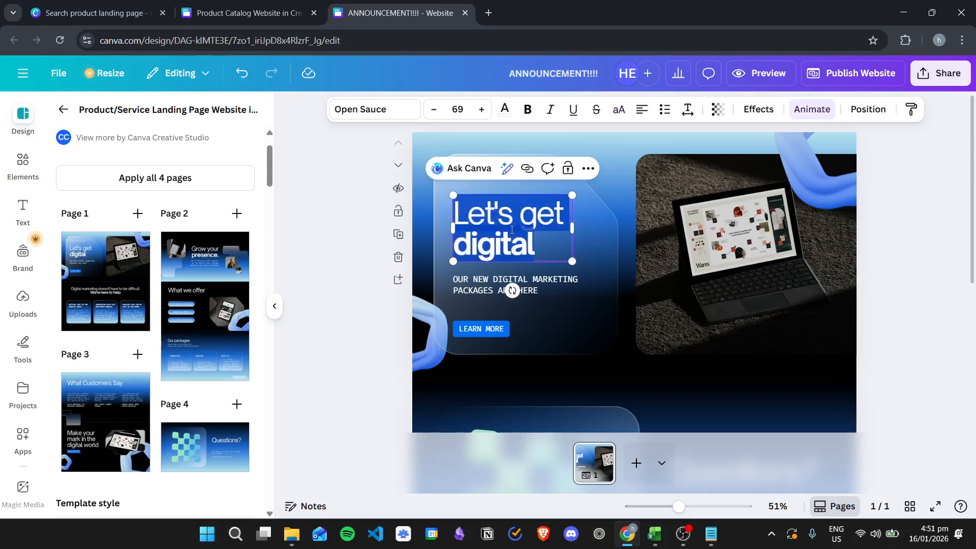
type("NEW")
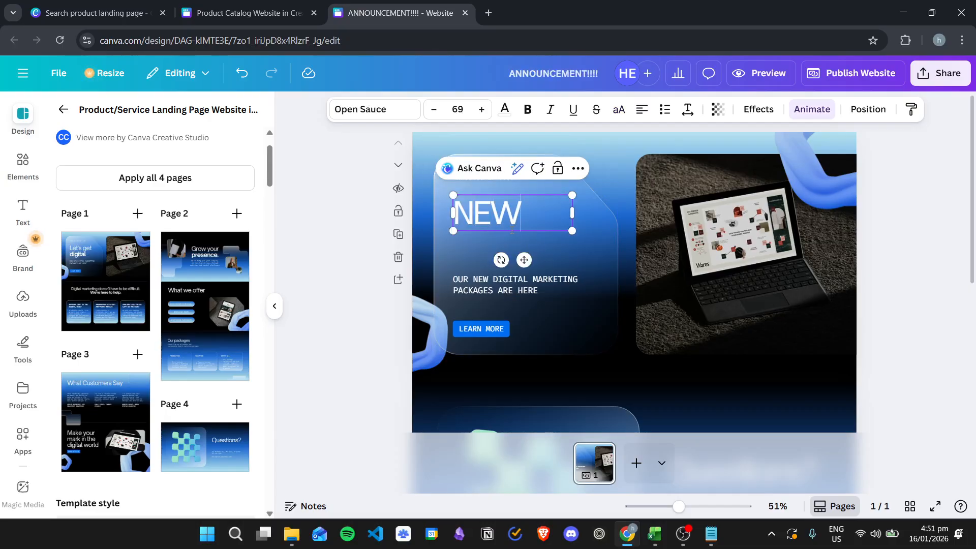
type("+")
key("BackSpace")
key("Return")
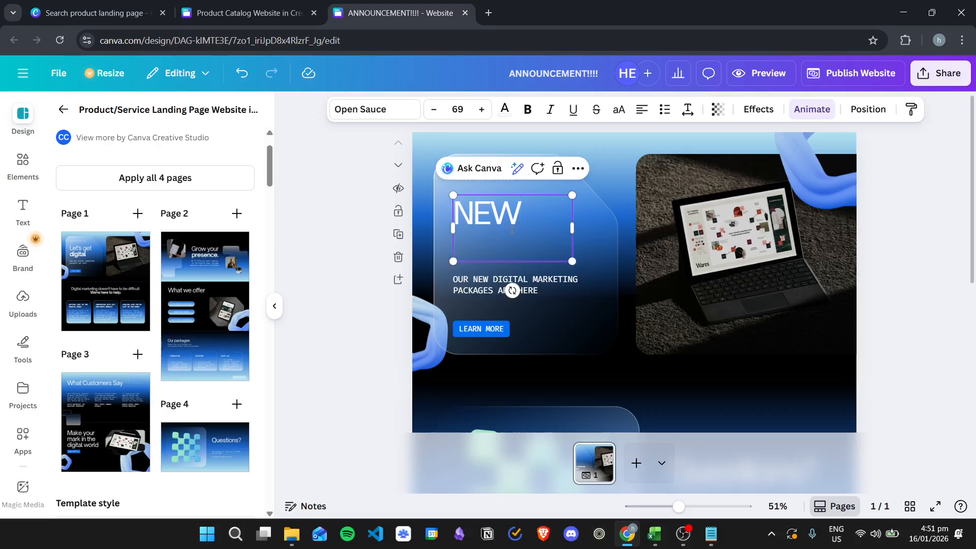
type("iLatop")
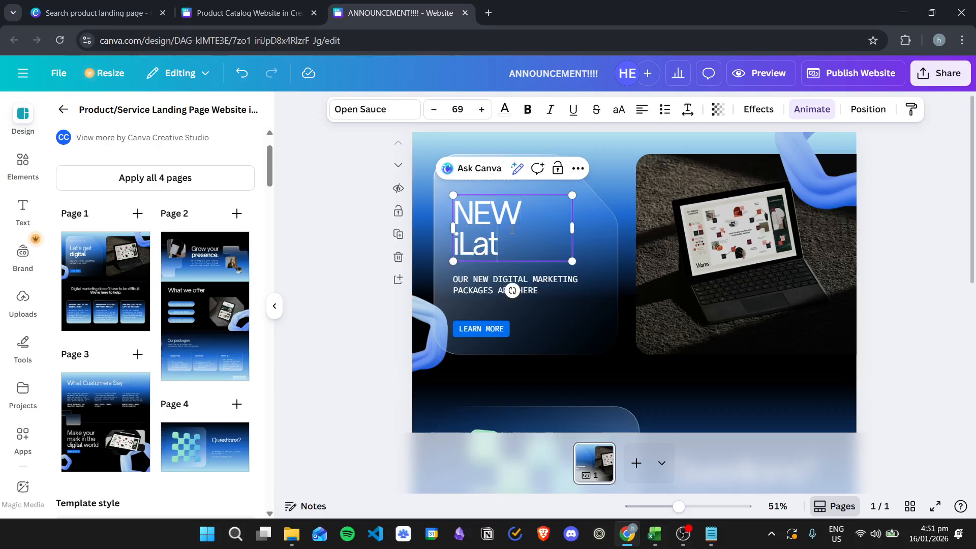
key("BackSpace")
key("BackSpace")
key("BackSpace")
type("ptop 3")
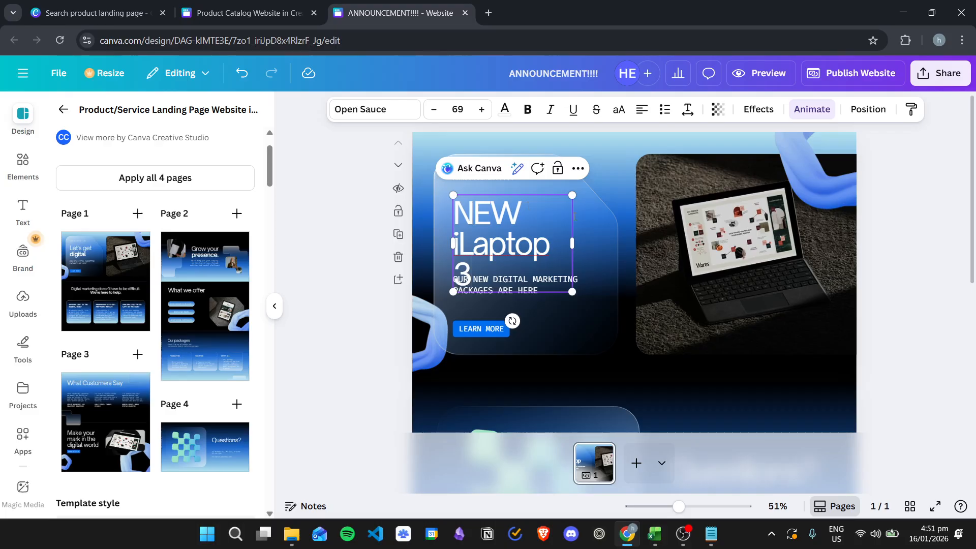
Step: Widen the heading's text box so "iLaptop 3" fits on one line, and make that line bold
left_click_drag(571, 244, 453, 249)
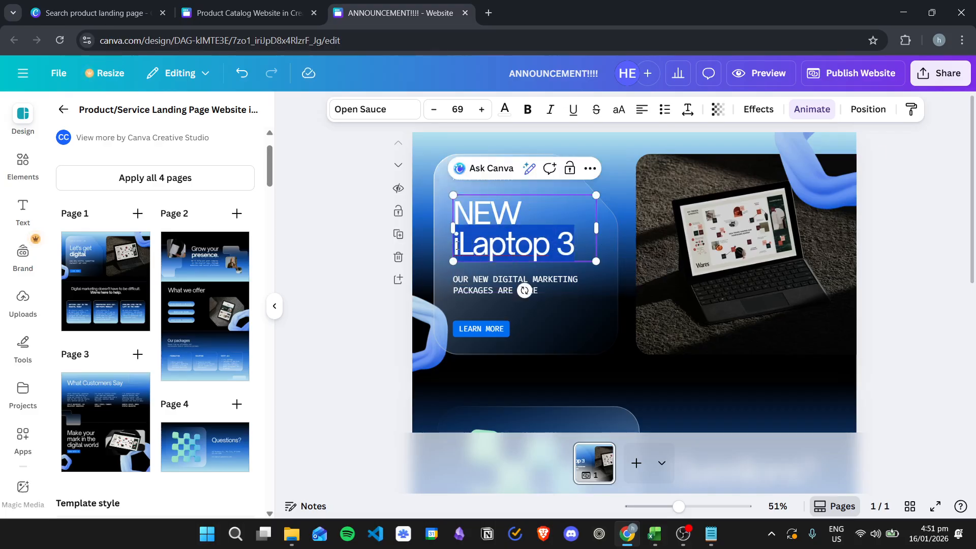
left_click(529, 110)
left_click(891, 233)
Step: Set the font size of the "ANNOUNCEMENT!!!!" line in the first section to 24
left_click_drag(502, 216, 501, 217)
left_click(489, 180)
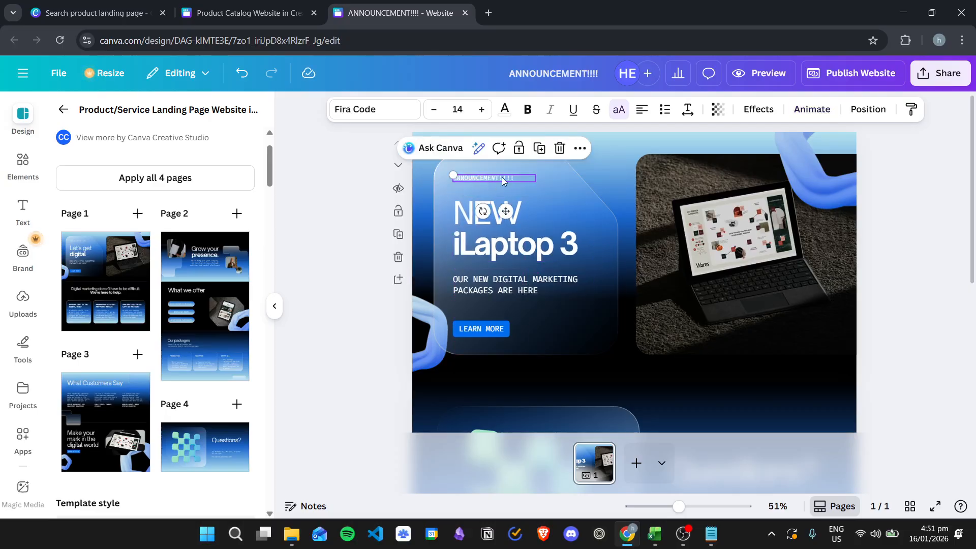
double_click(487, 178)
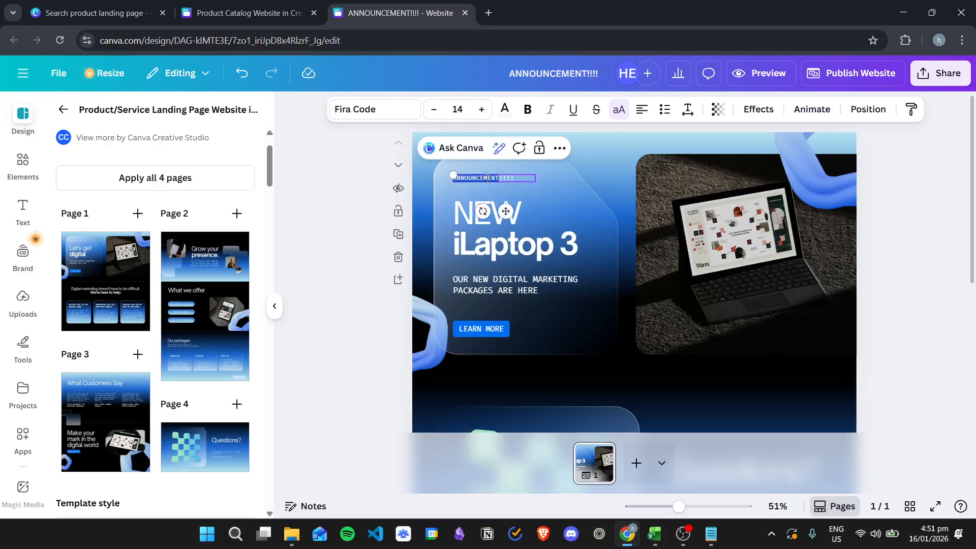
left_click(457, 109)
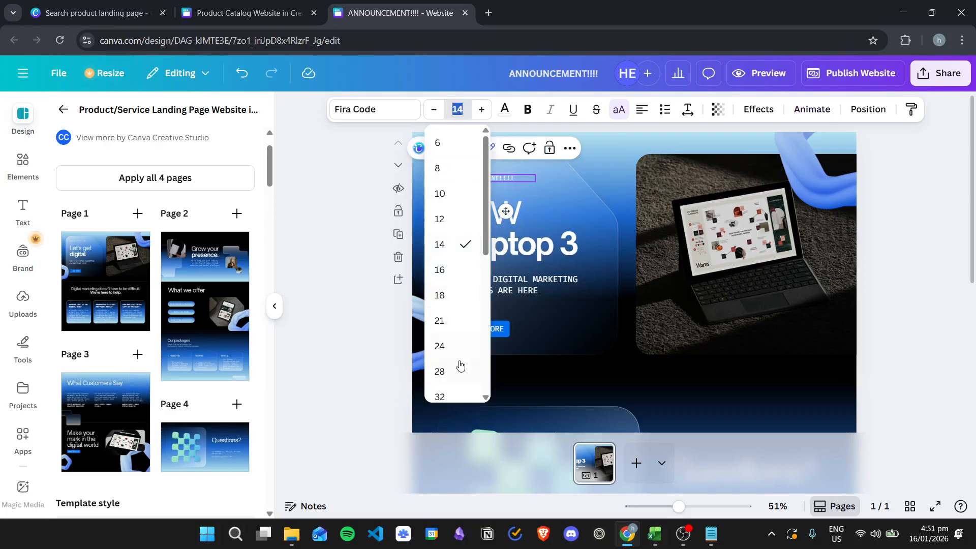
left_click(440, 346)
left_click_drag(560, 184, 563, 183)
left_click(900, 170)
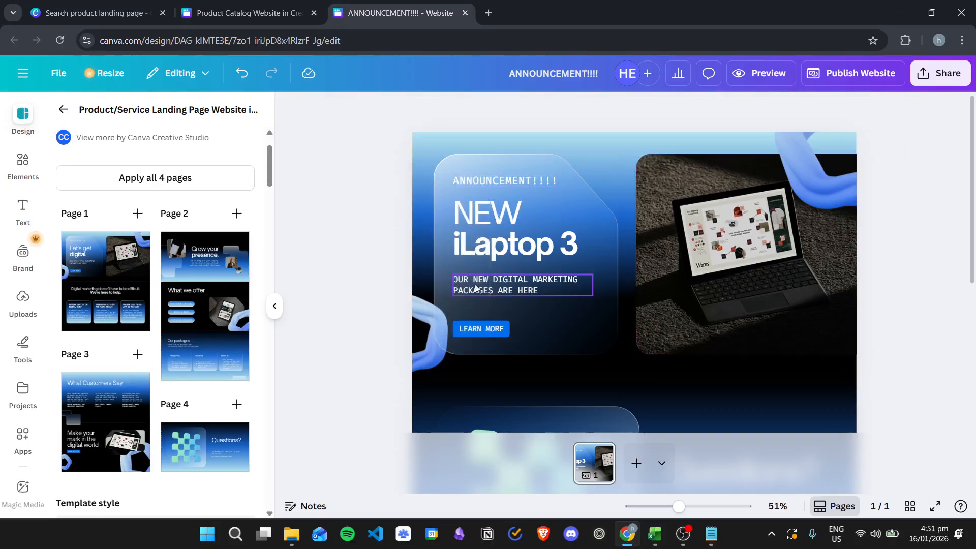
Step: Ask Canva's assistant, from the "Our new digital marketing packages are here" text, to create an engaging tagline for a laptop called iLaptop 3
double_click(510, 279)
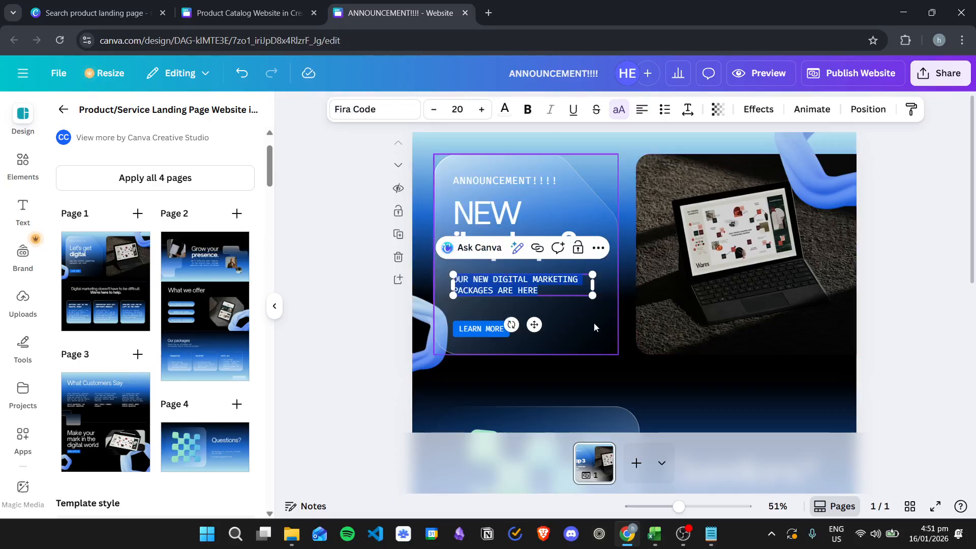
left_click(473, 249)
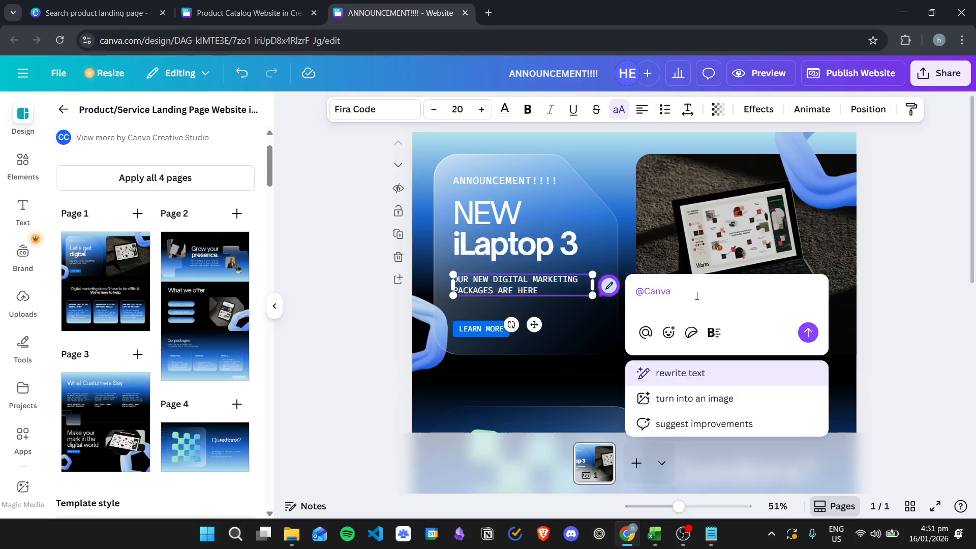
type("create an eng")
key("BackSpace")
type("engagin")
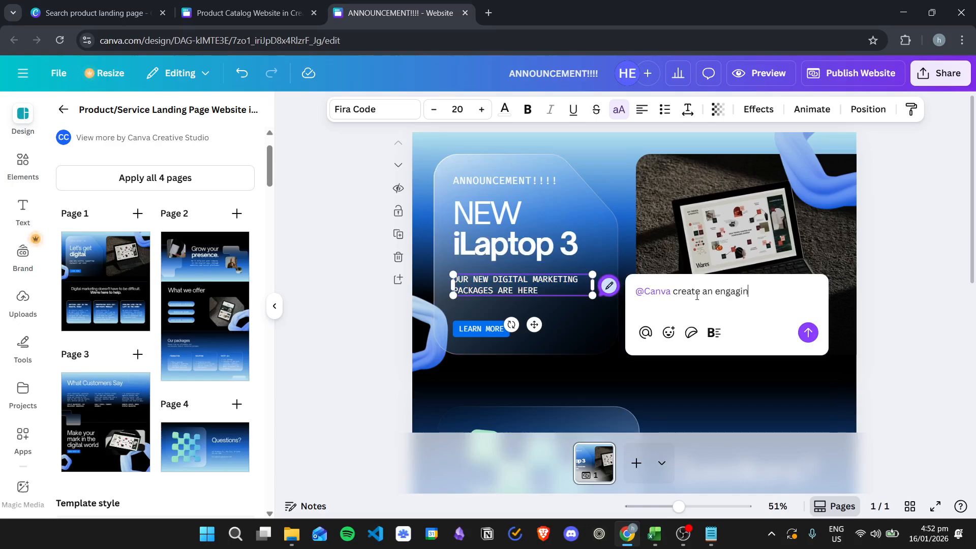
type("g tagline for")
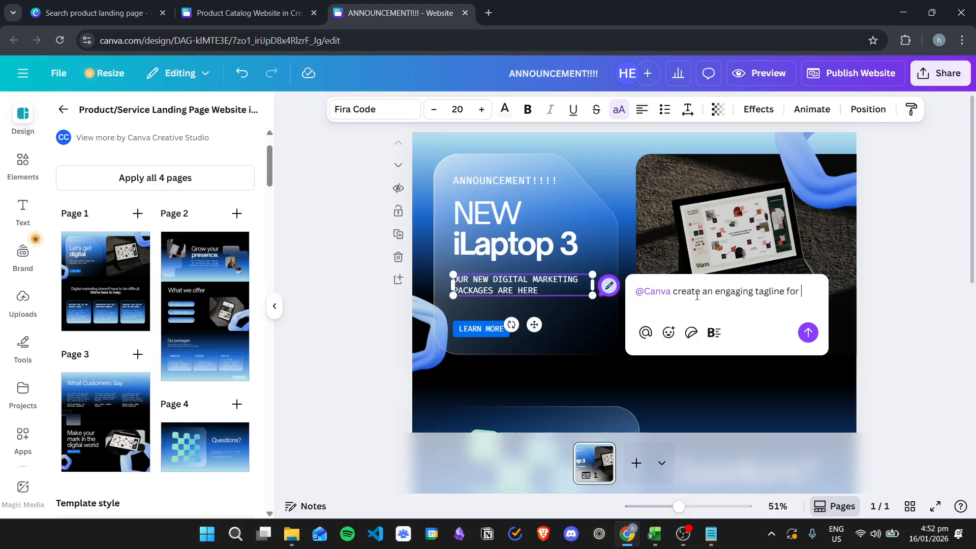
type(" a laptop called iLaptop 3")
key("shift+Return")
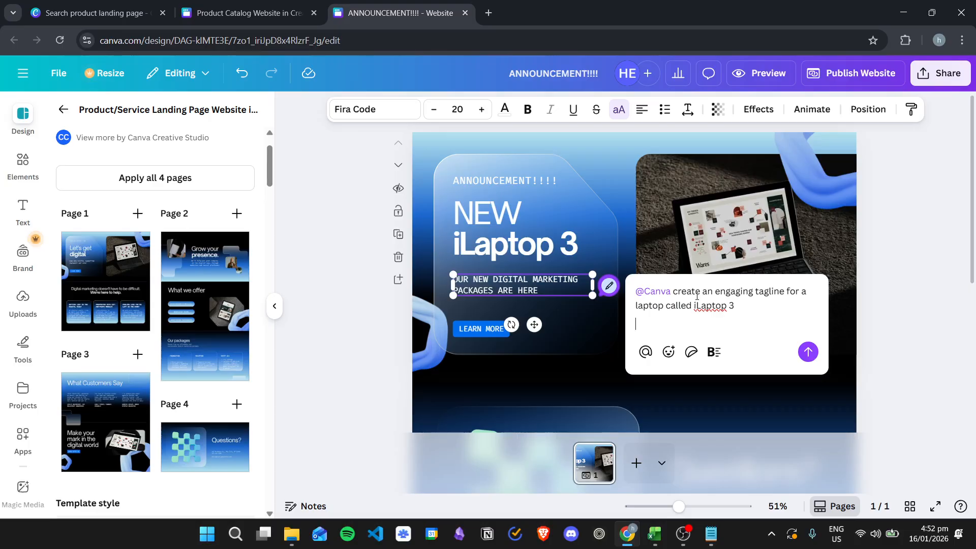
left_click(808, 352)
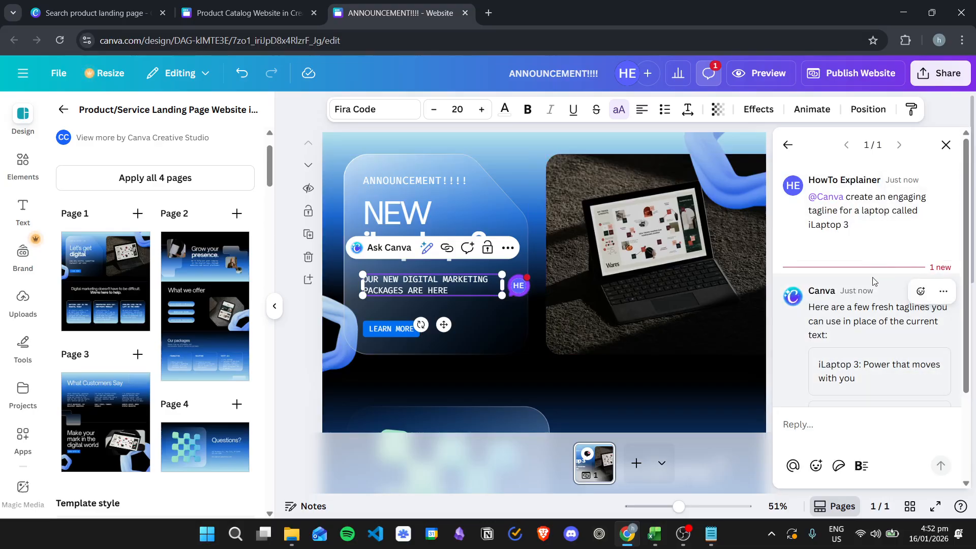
Step: Apply the suggested tagline "iLaptop 3: Ready for work, play, and everything between" and break the line after "iLaptop 3:"
scroll(873, 305, "down", 1)
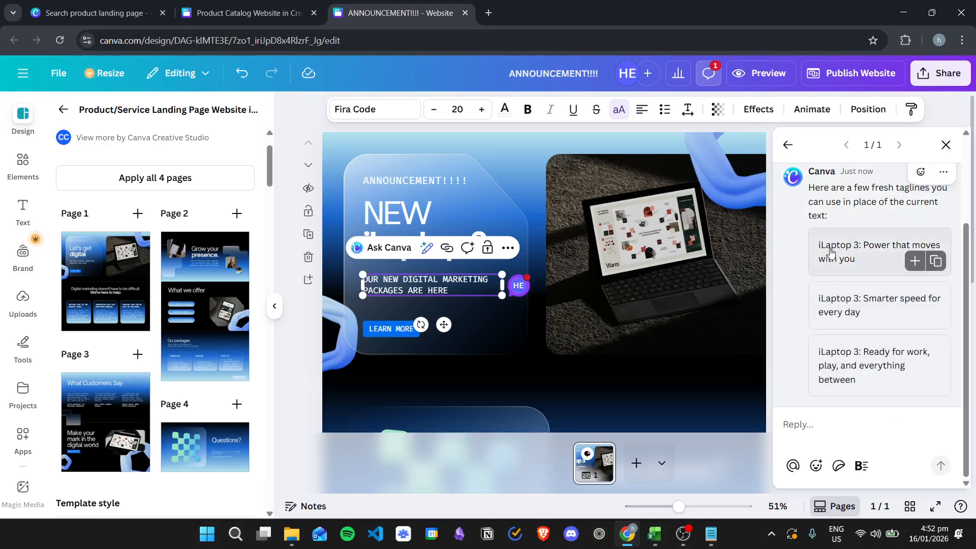
left_click(863, 368)
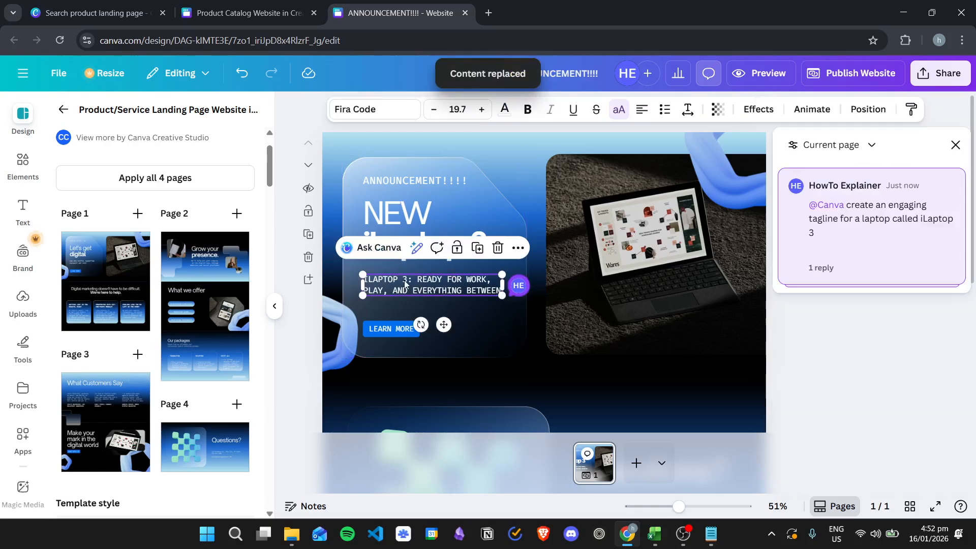
type("i")
left_click(422, 290)
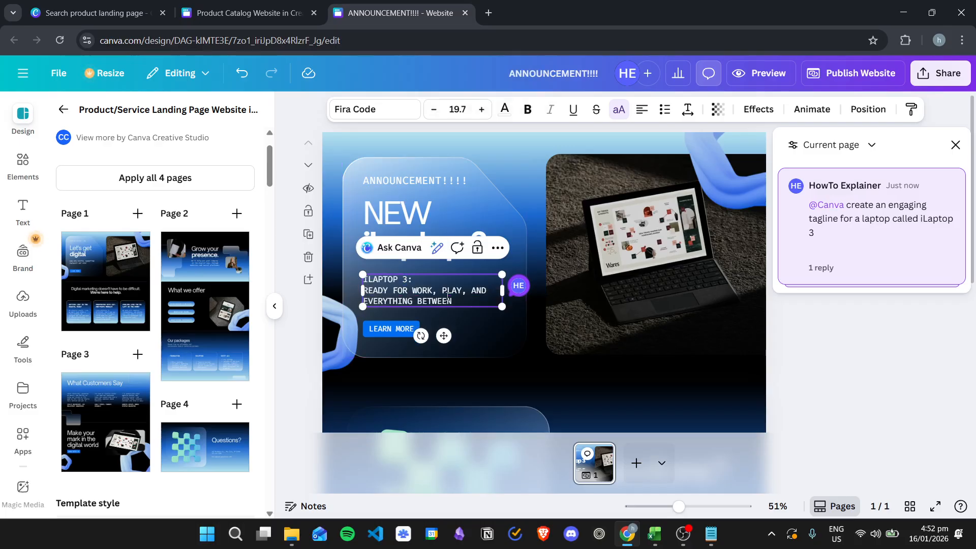
left_click(478, 313)
left_click(540, 300)
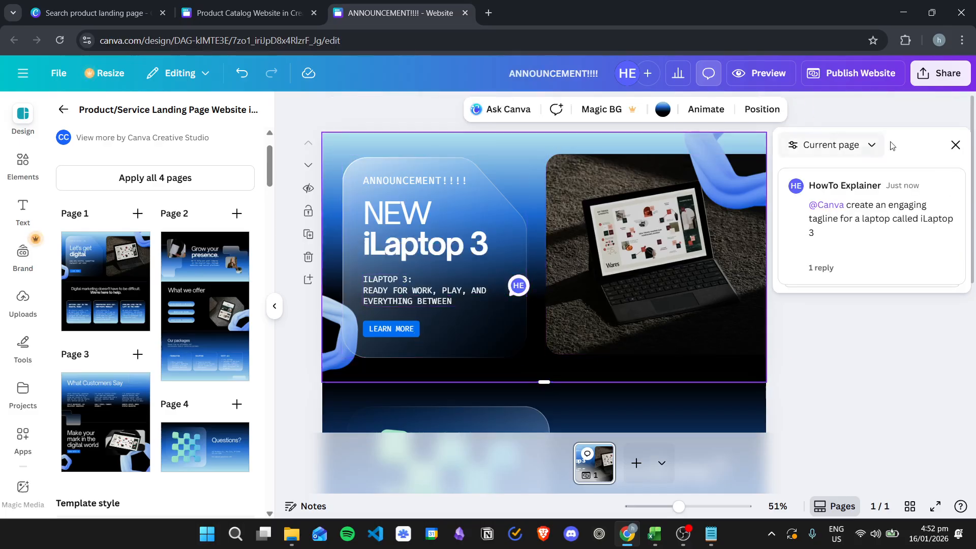
left_click(955, 144)
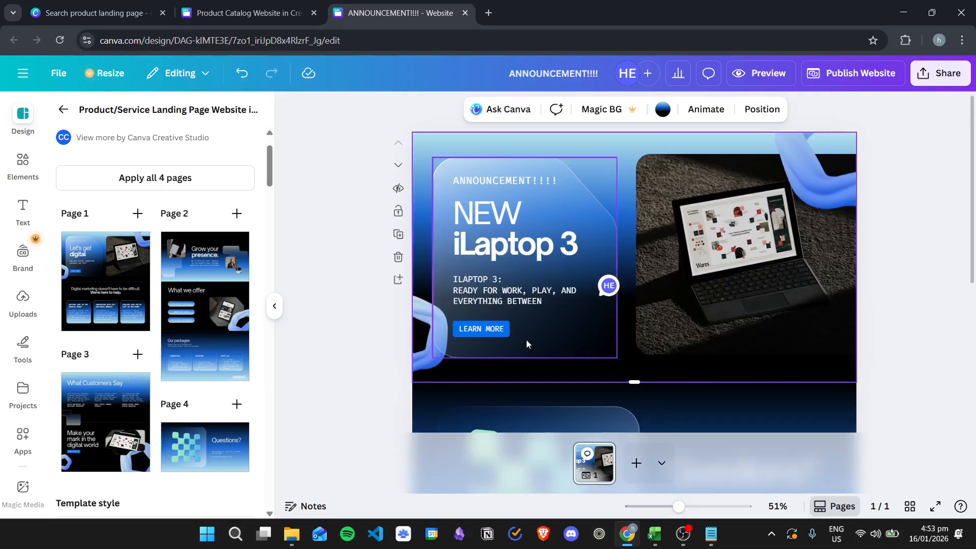
left_click(492, 331)
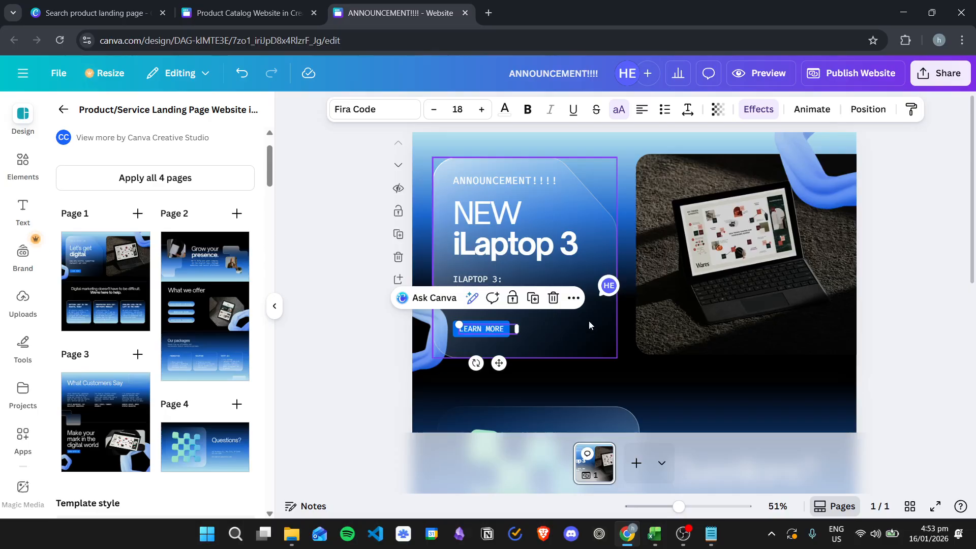
left_click(634, 308)
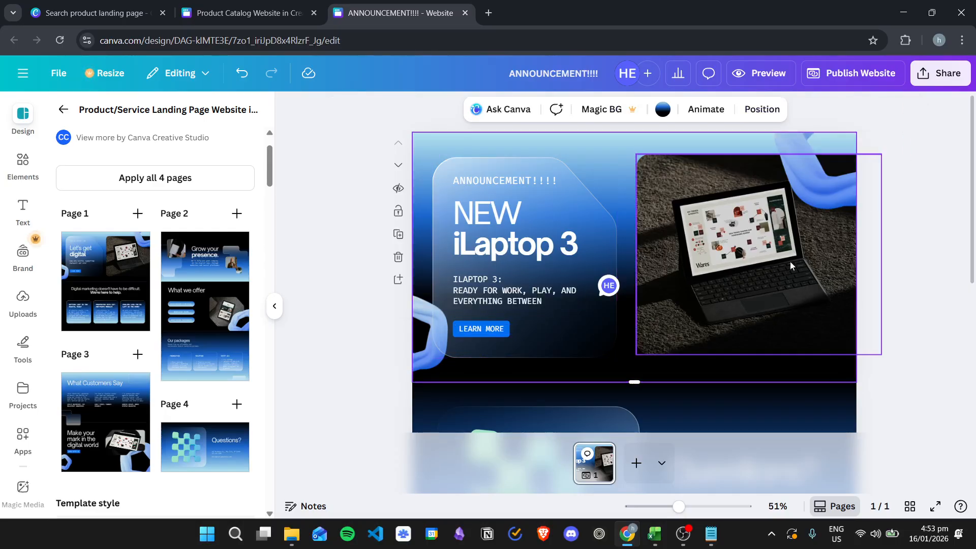
left_click(488, 330)
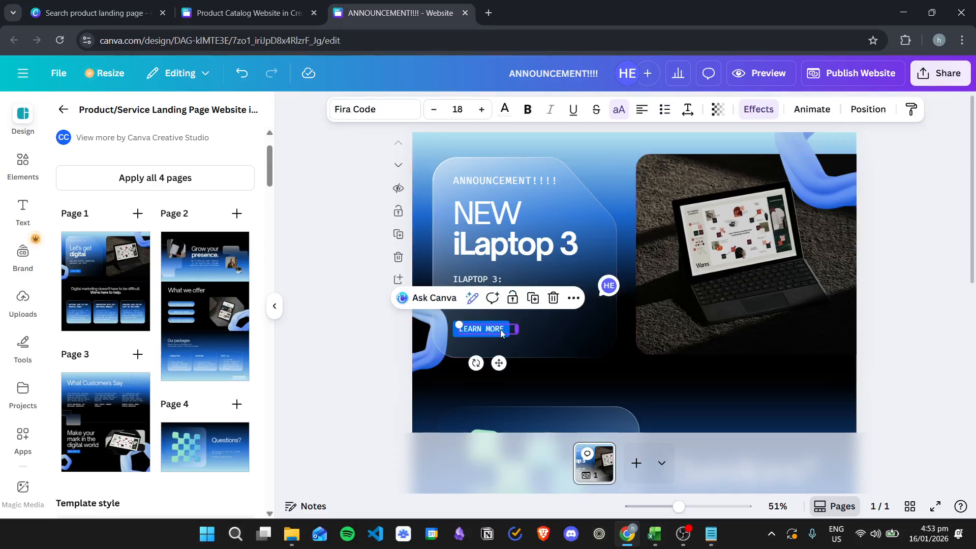
left_click(500, 330)
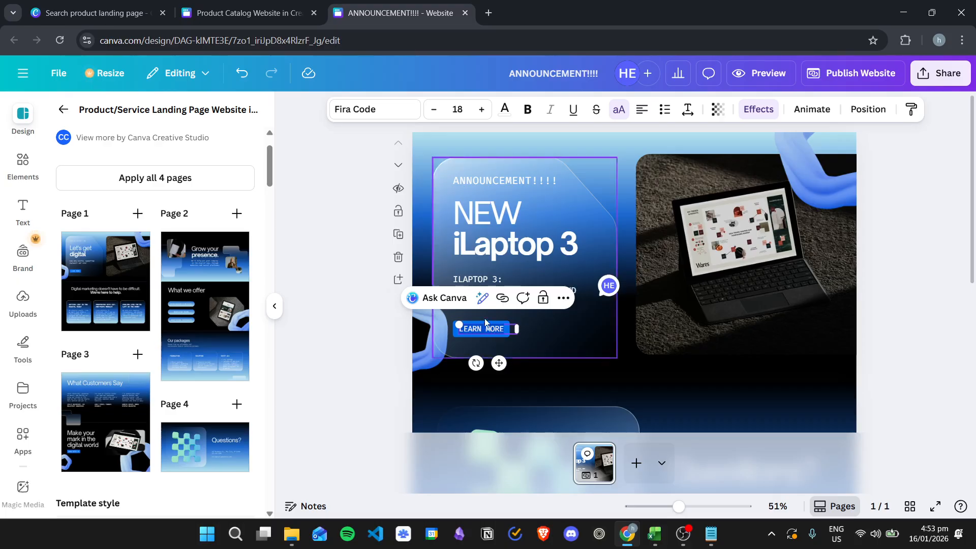
left_click(563, 299)
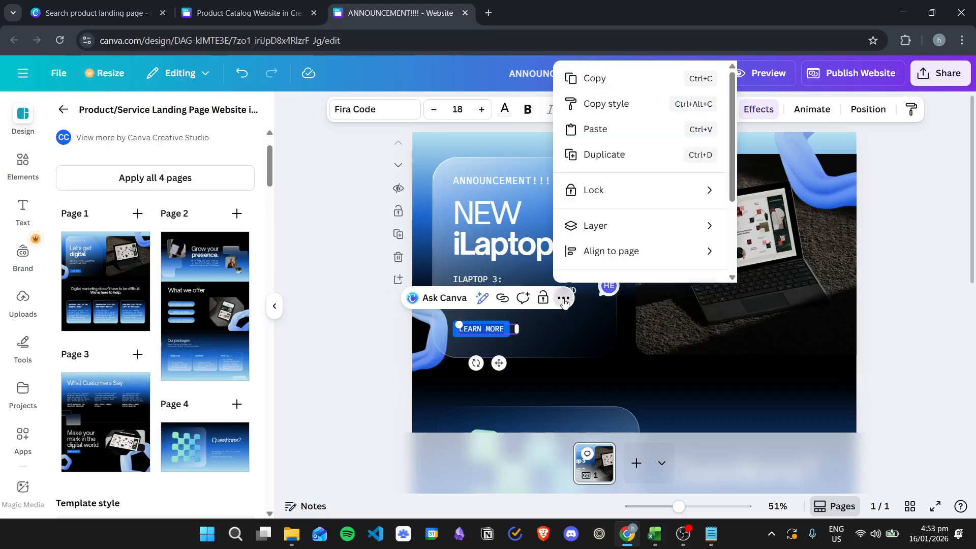
scroll(622, 153, "down", 3)
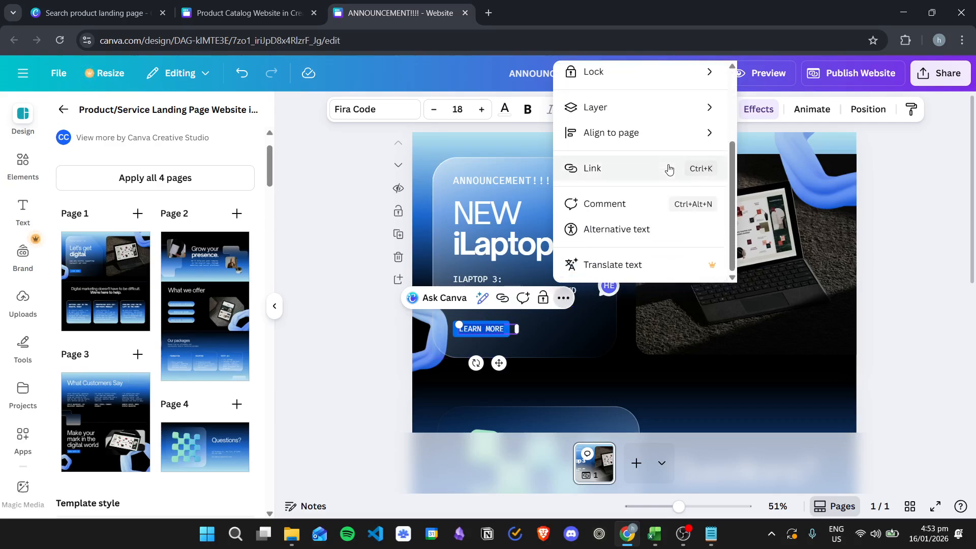
left_click(594, 169)
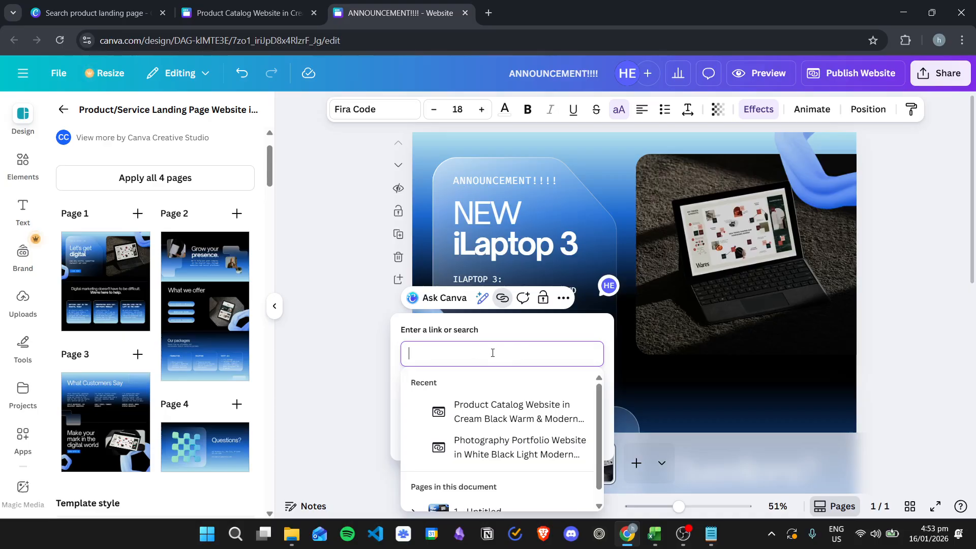
type("www.amazon.com")
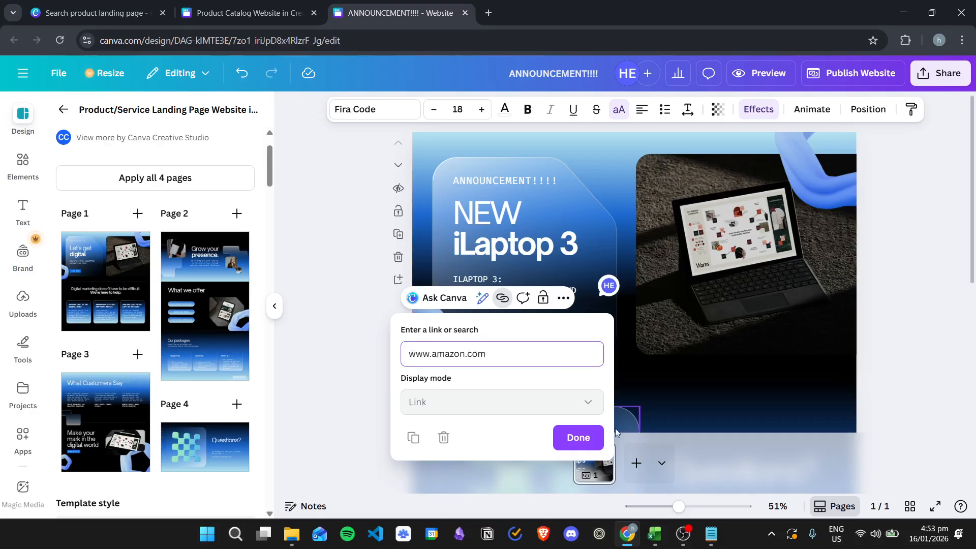
left_click(579, 439)
left_click(578, 485)
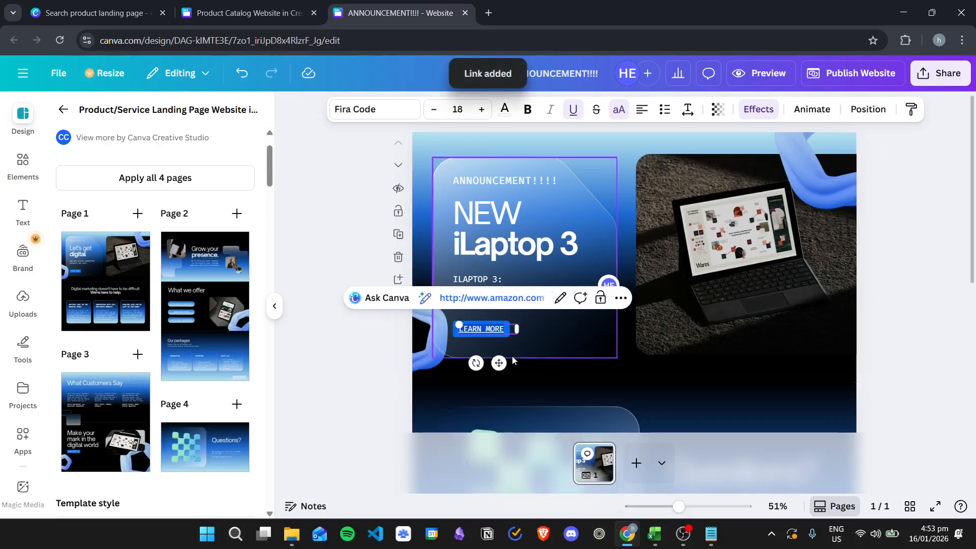
left_click(578, 340)
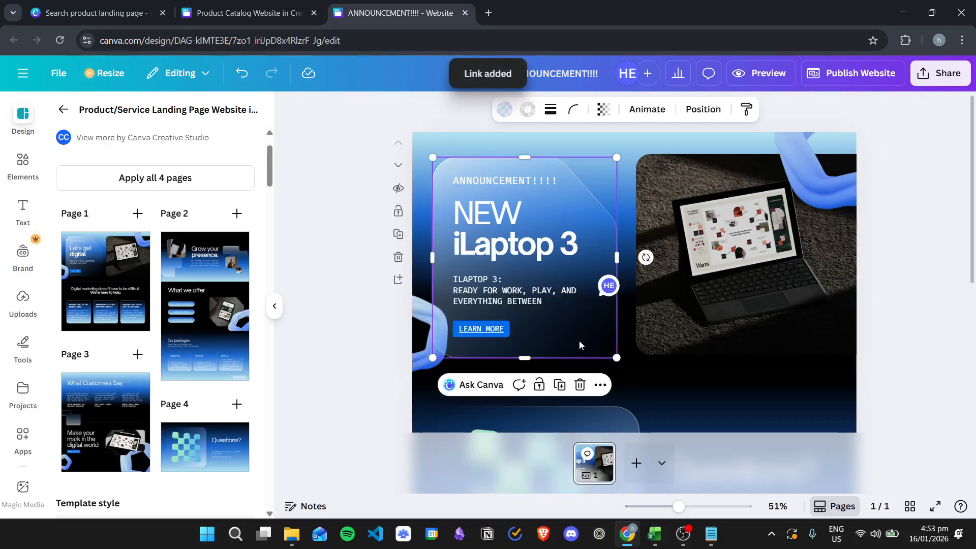
left_click(496, 329)
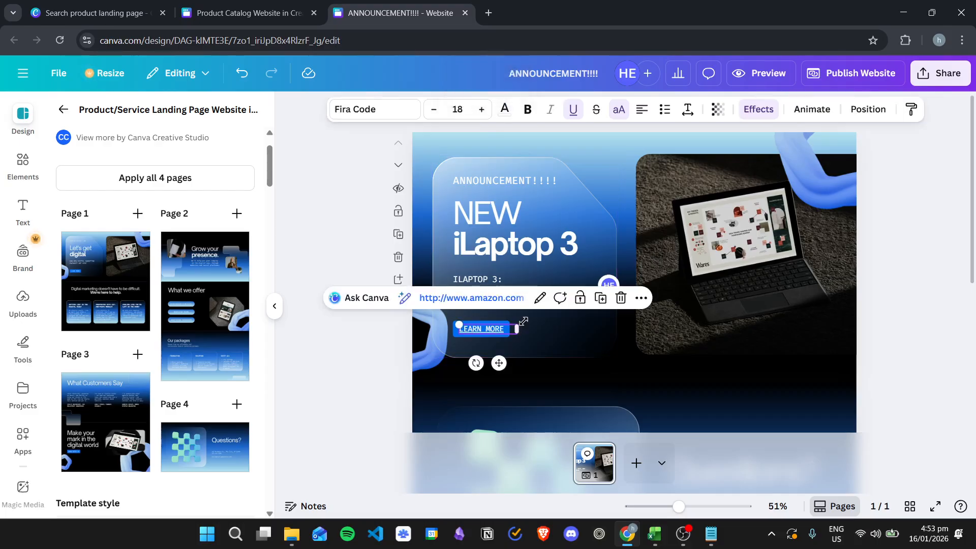
left_click(571, 344)
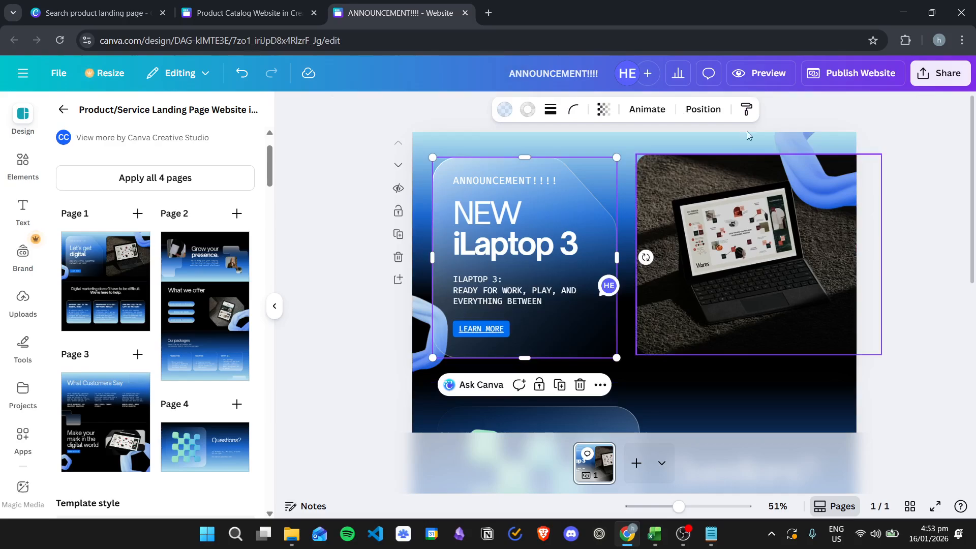
Step: Preview the website and test that the "LEARN MORE" link opens its page, then return to the editor
left_click(761, 72)
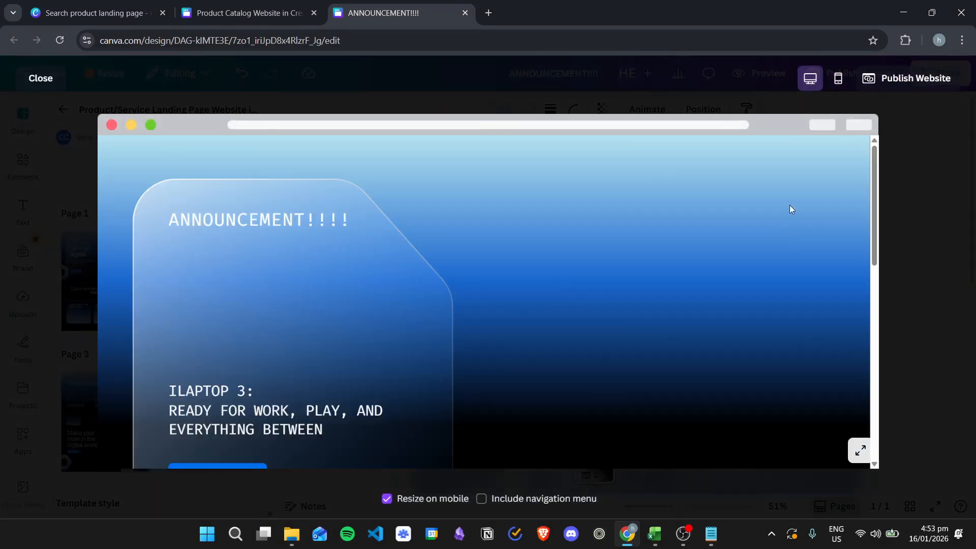
scroll(366, 376, "down", 2)
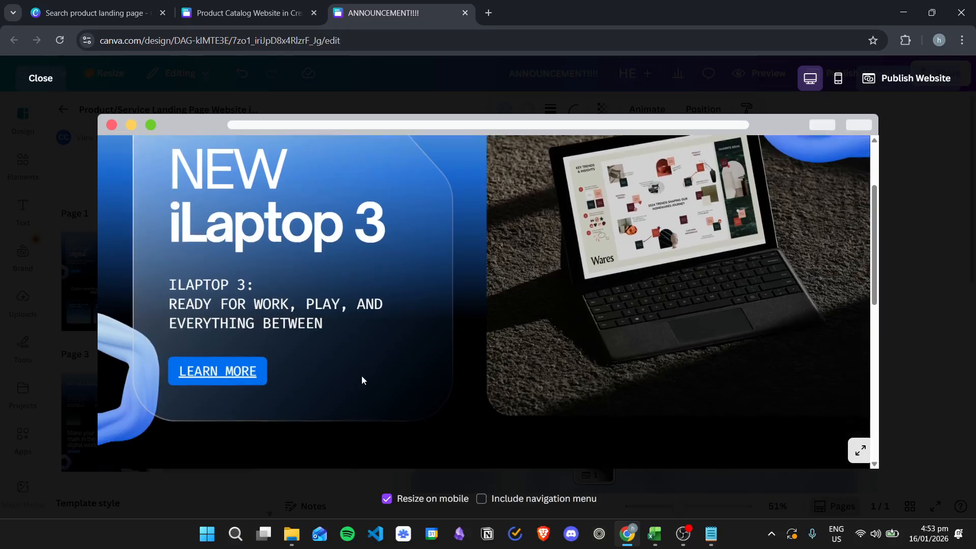
left_click(228, 368)
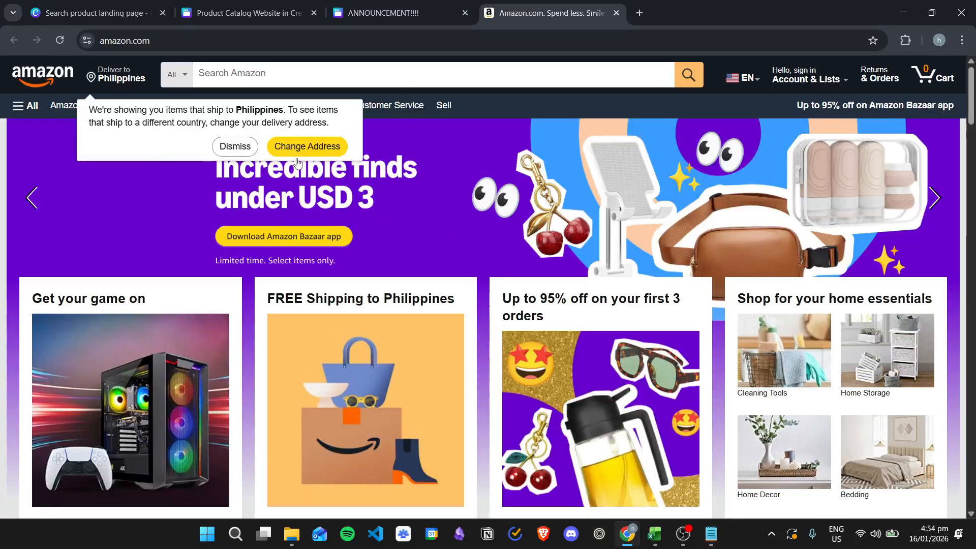
left_click(370, 4)
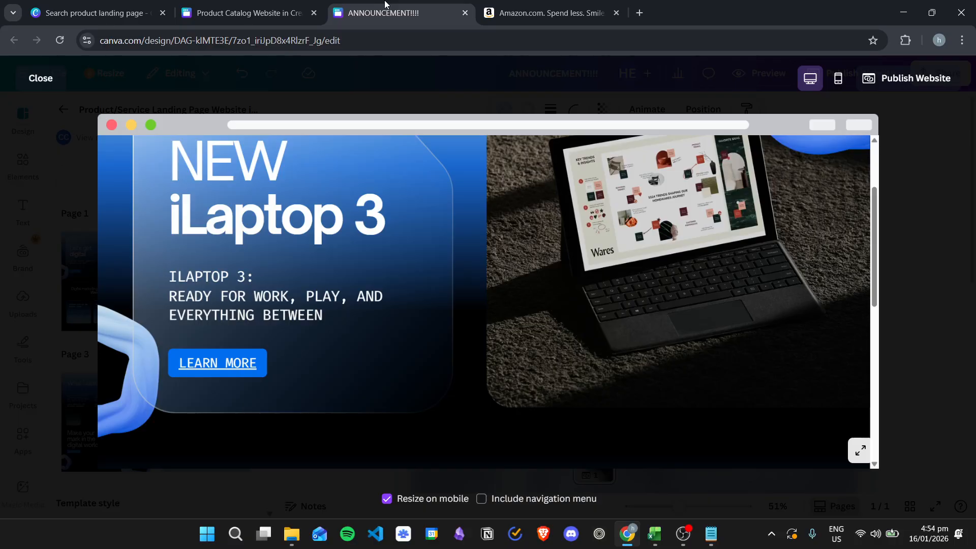
left_click(616, 14)
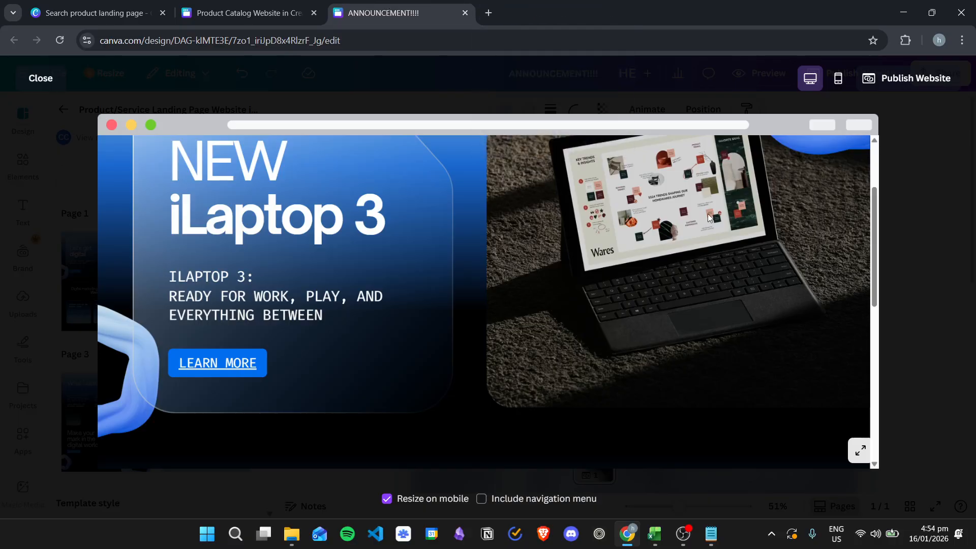
left_click(46, 88)
Step: Remove the underline from the linked "LEARN MORE" button text
left_click(486, 329)
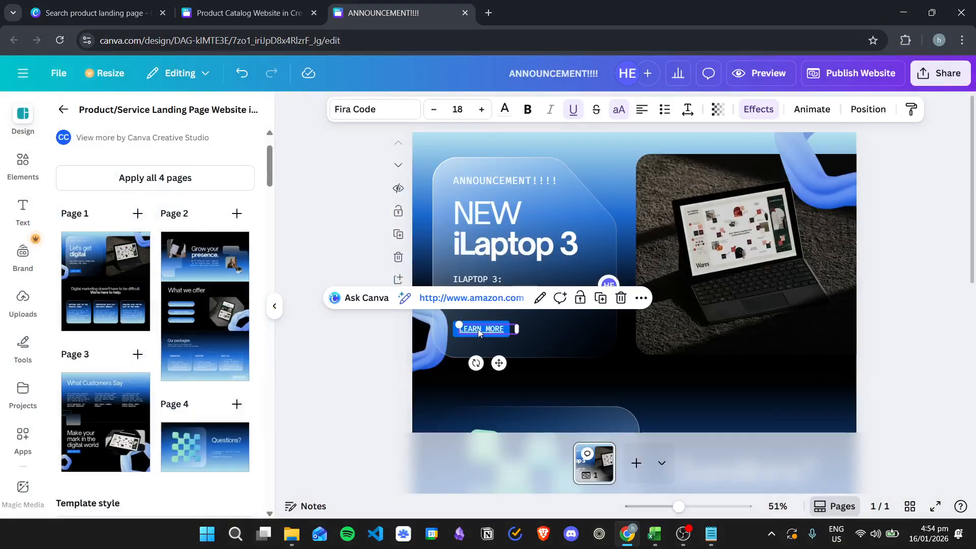
left_click(575, 109)
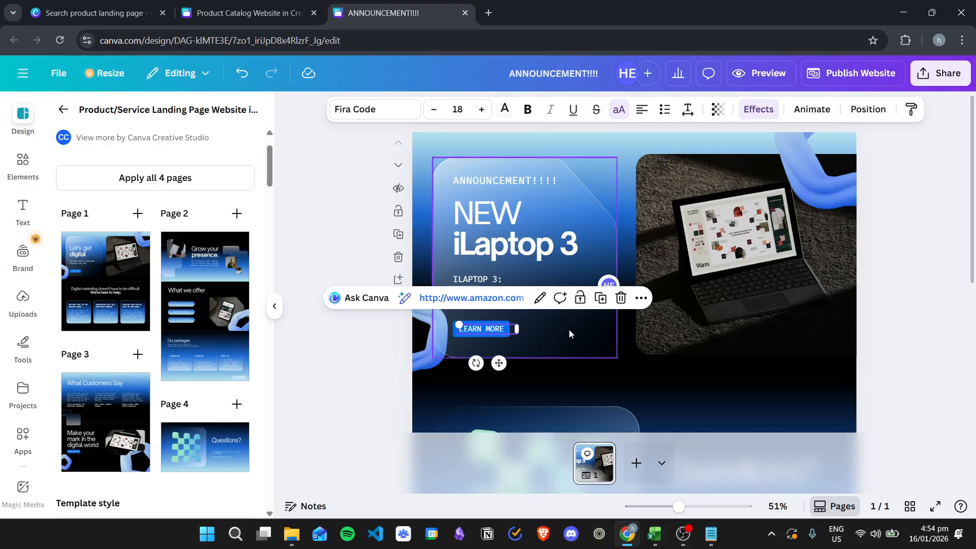
left_click(913, 222)
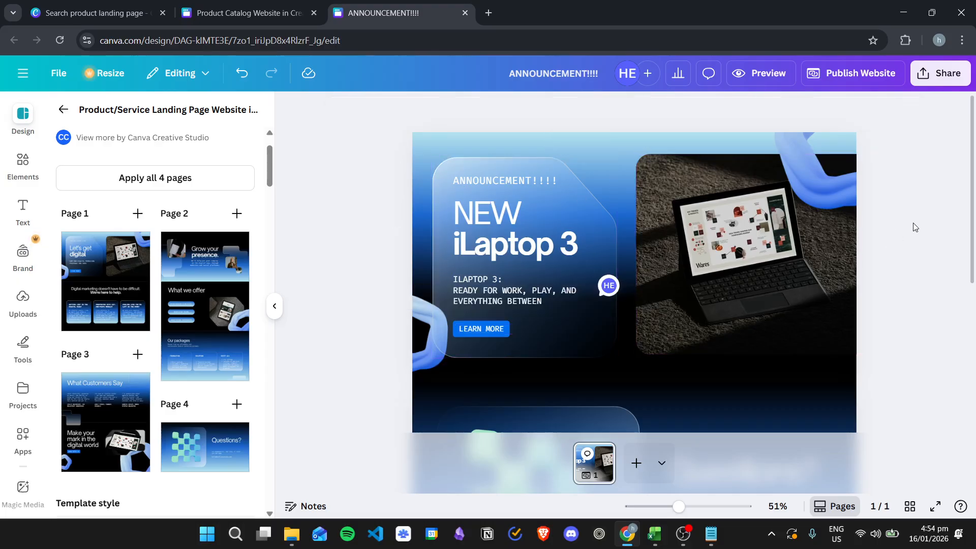
Step: Try several colours for the first section's background and apply the default black-to-dark-blue gradient
left_click(625, 155)
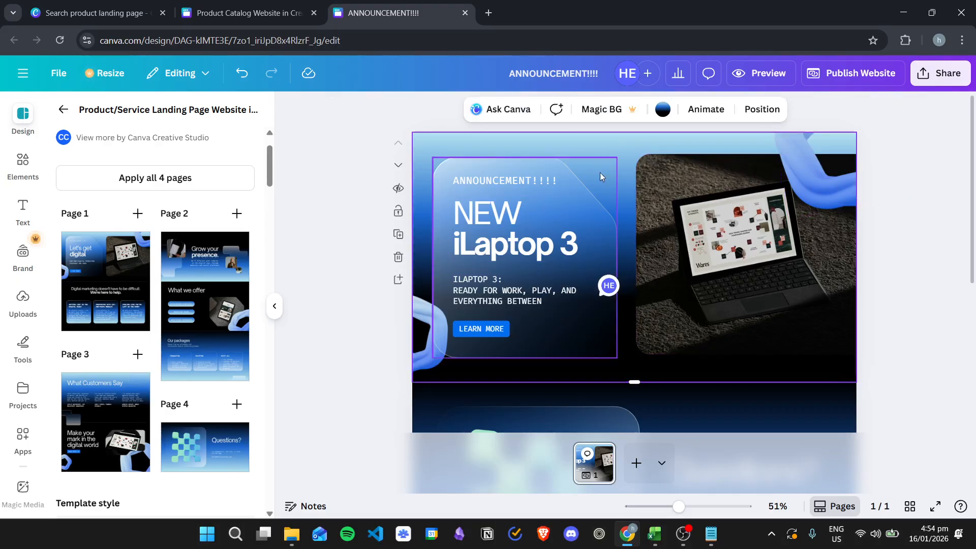
left_click(663, 109)
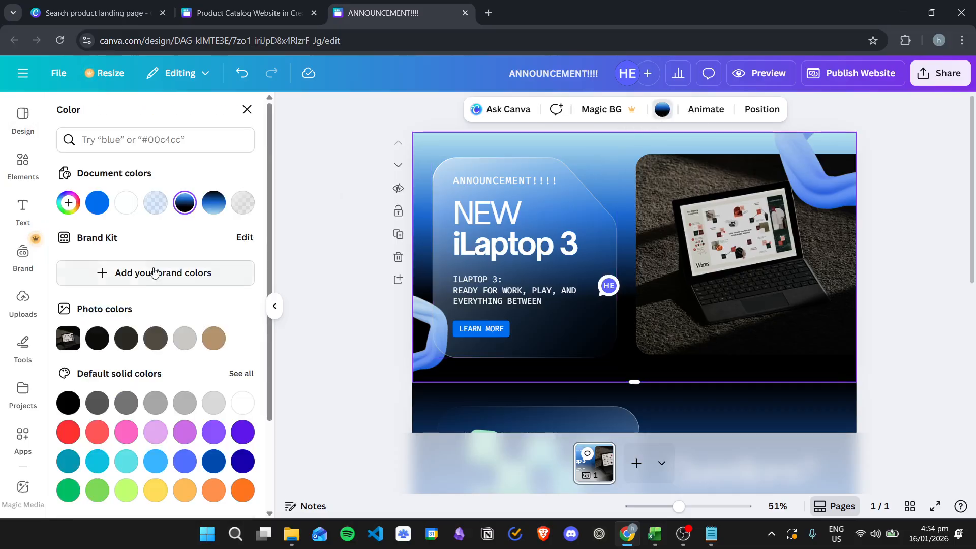
left_click(205, 202)
left_click(188, 202)
scroll(205, 281, "down", 3)
left_click(155, 315)
left_click(184, 315)
left_click(185, 345)
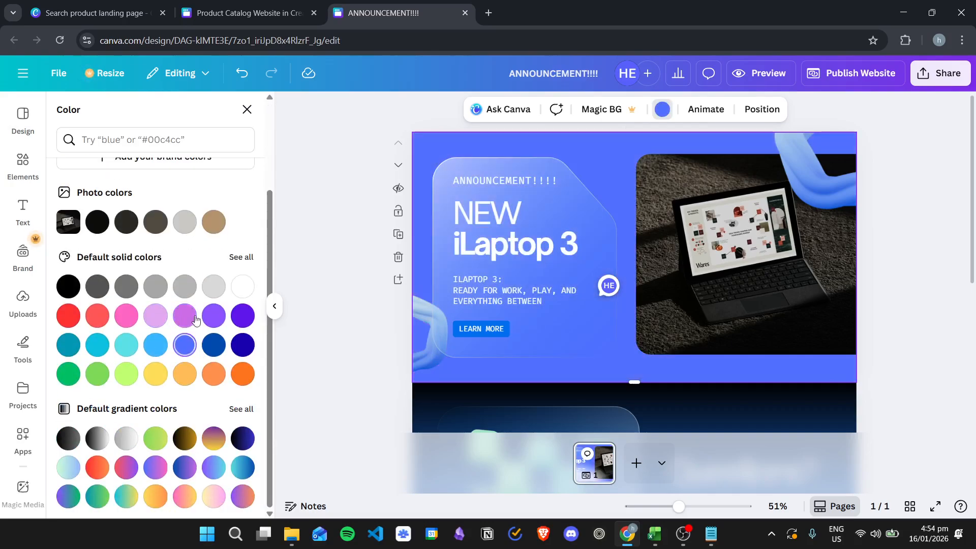
left_click(243, 438)
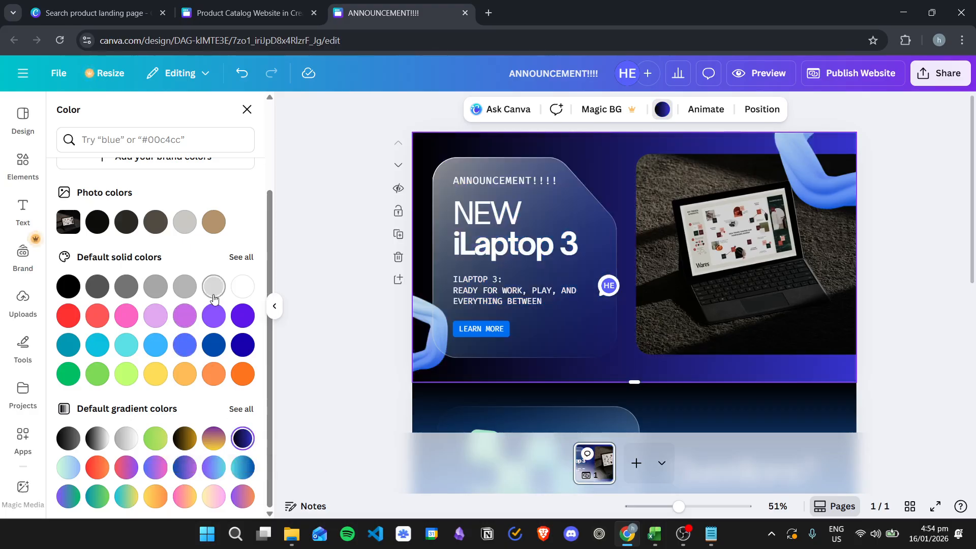
scroll(215, 299, "up", 3)
left_click(455, 146)
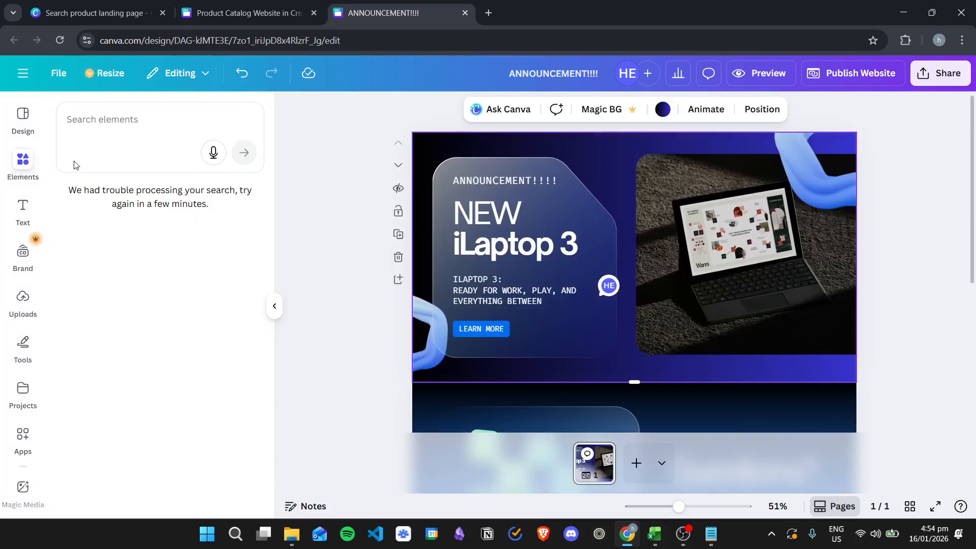
Step: Reload the editor page and reopen the element library
left_click(23, 120)
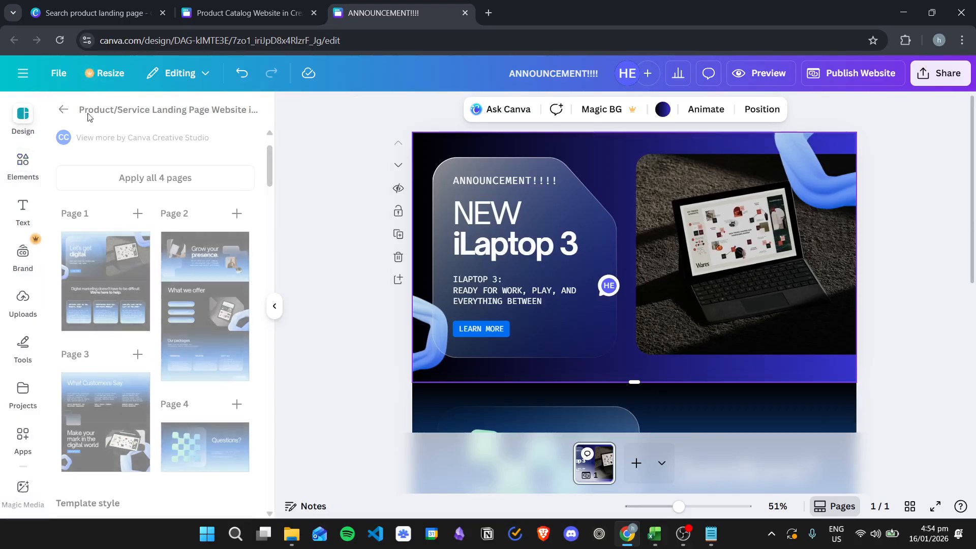
left_click(62, 107)
left_click(246, 124)
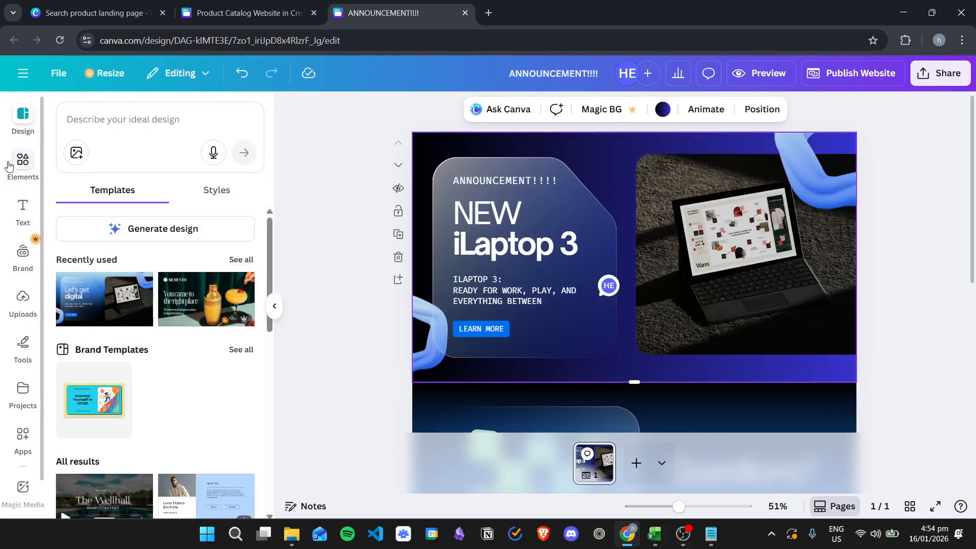
left_click(19, 171)
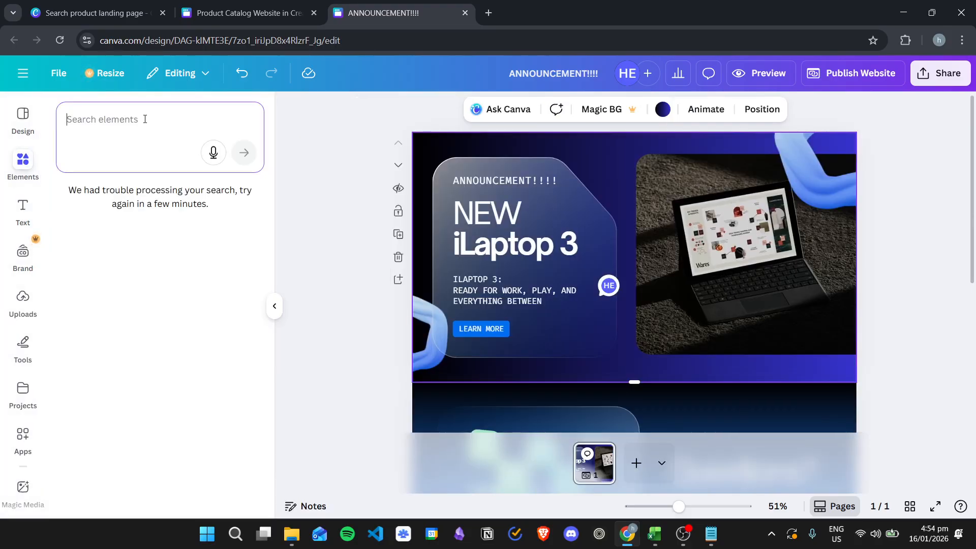
left_click(339, 165)
key("F5")
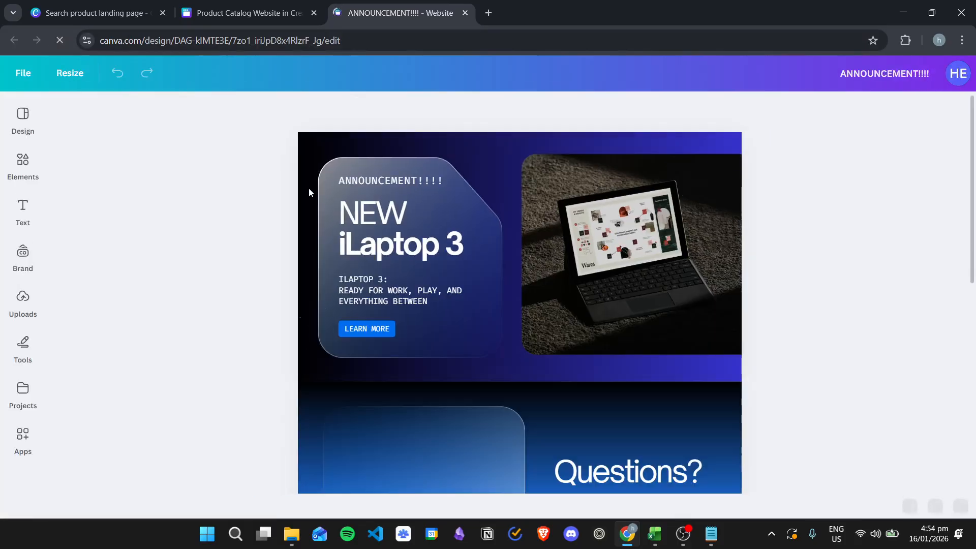
left_click(23, 162)
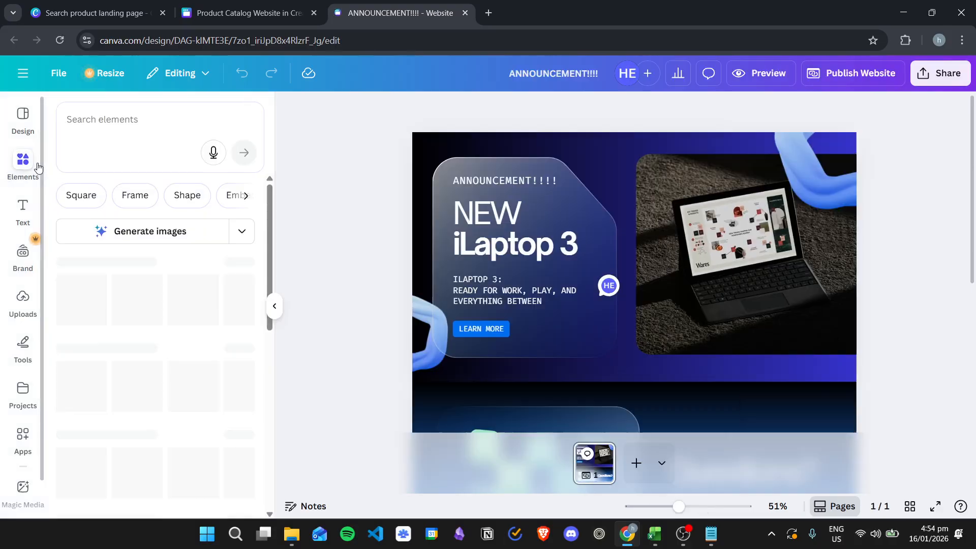
Step: Search the elements for "laptop" photos and replace the first section's picture with the open laptop on a white desk beside a black vase
scroll(149, 288, "down", 1)
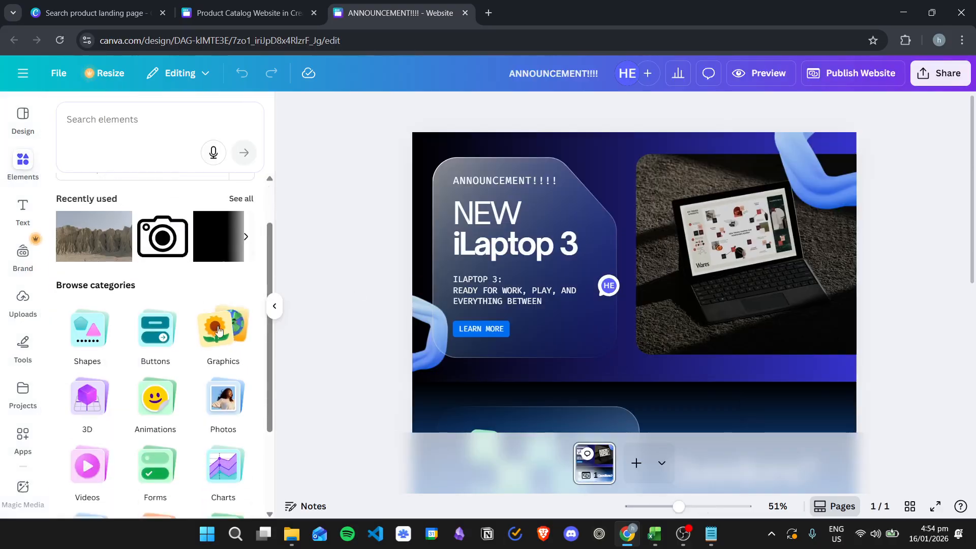
left_click(151, 128)
type("laptop")
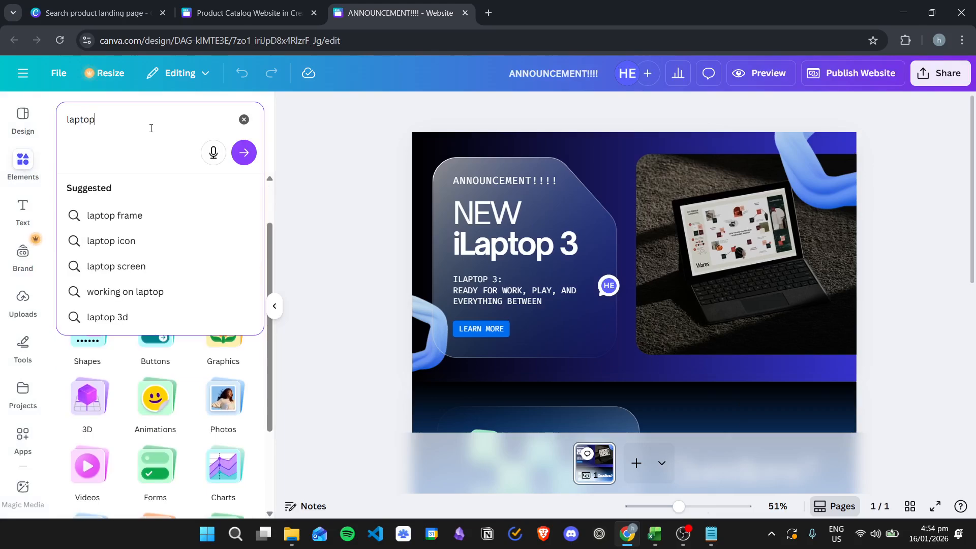
key("Return")
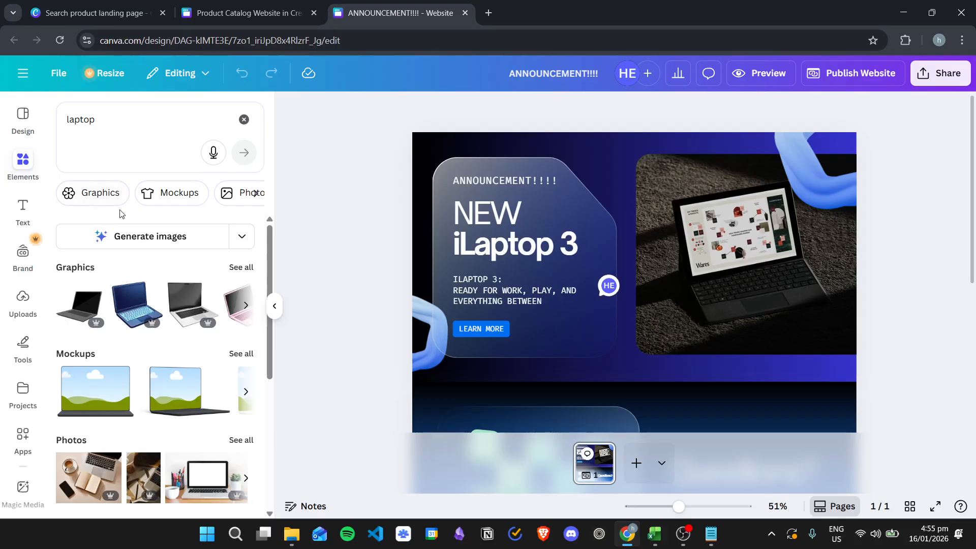
scroll(168, 328, "down", 1)
left_click(238, 376)
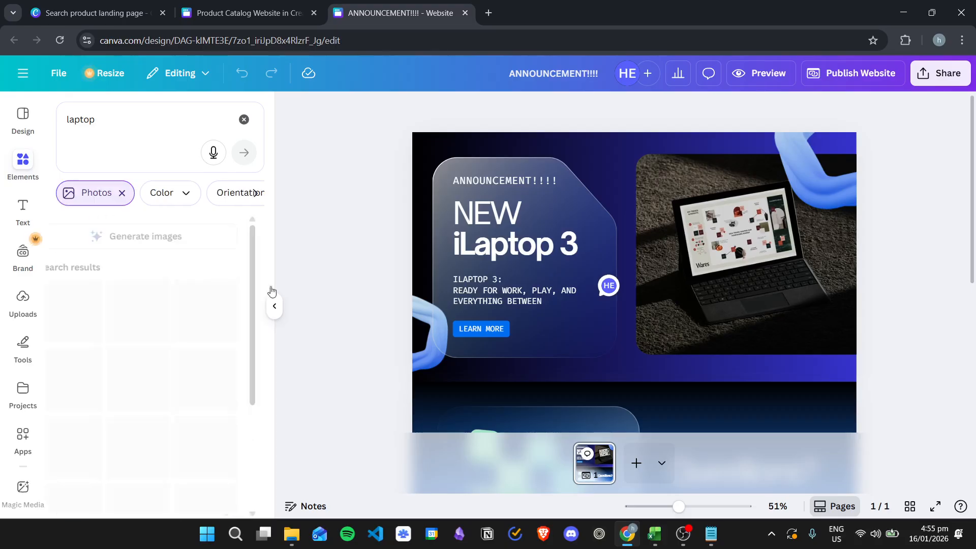
scroll(220, 375, "down", 2)
scroll(220, 374, "down", 2)
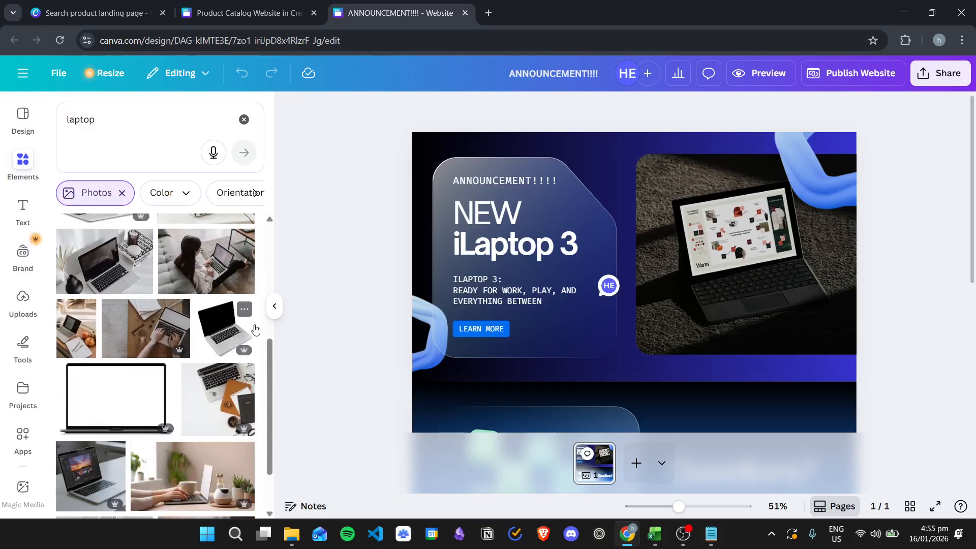
left_click_drag(109, 331, 687, 236)
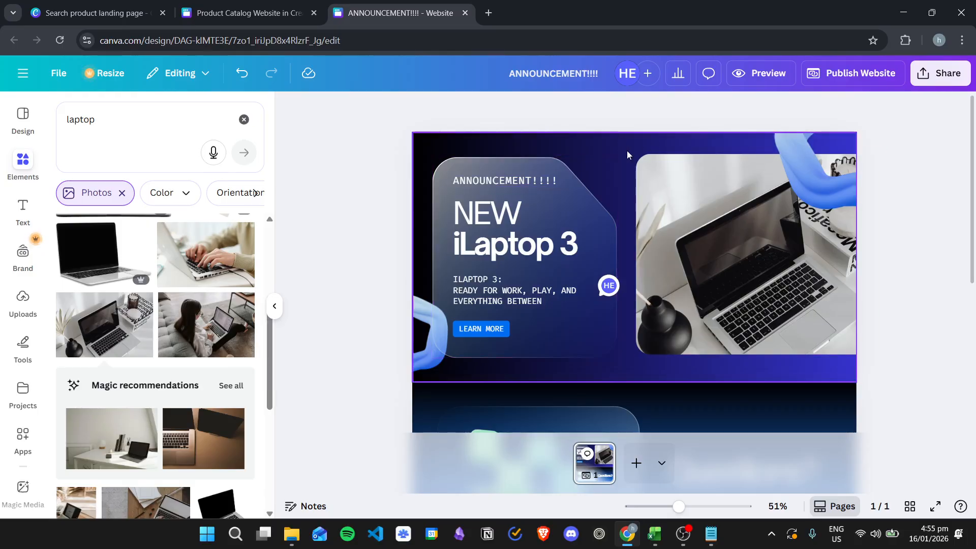
Step: Move the two blue 3D shapes in the first section slightly outward, toward its lower-left and upper-right corners
left_click(425, 358)
mouse_move(430, 366)
left_mouse_down()
mouse_move(441, 361)
mouse_move(432, 365)
left_mouse_up()
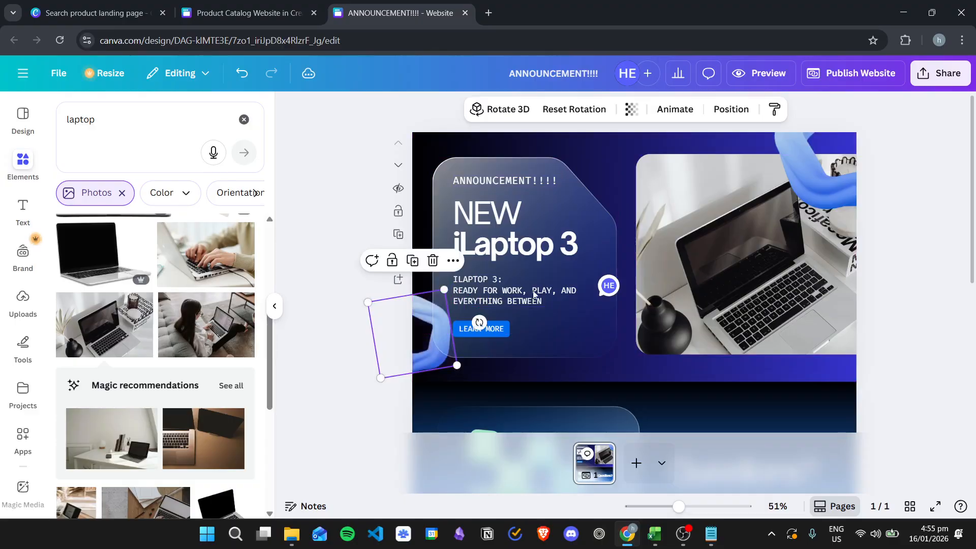
left_click(808, 199)
left_click_drag(808, 199, 825, 161)
mouse_move(425, 362)
left_mouse_down()
mouse_move(429, 371)
mouse_move(419, 371)
left_mouse_up()
left_click_drag(827, 167, 837, 163)
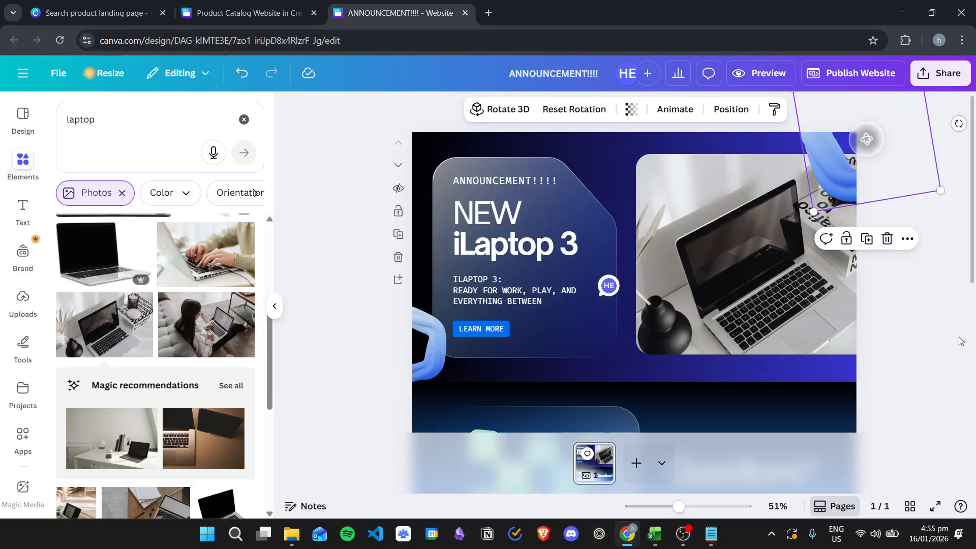
left_click(944, 277)
Step: Clear the laptop search and search the elements for "waves", showing all matching graphics
left_click(127, 117)
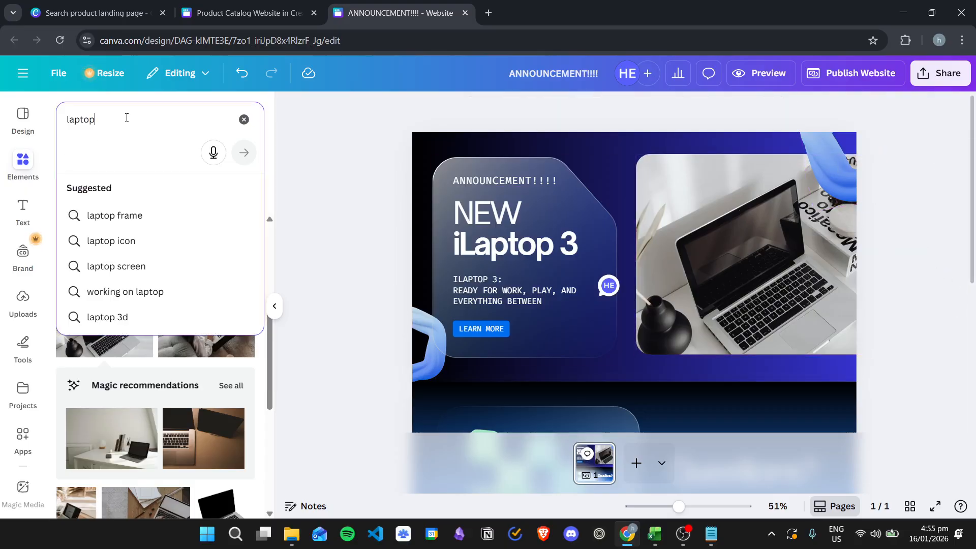
left_click(245, 118)
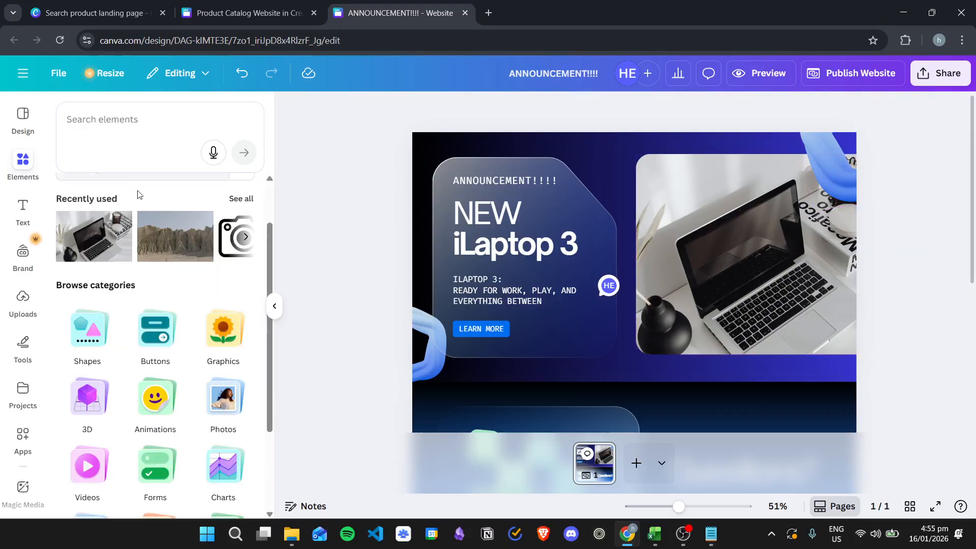
left_click(144, 122)
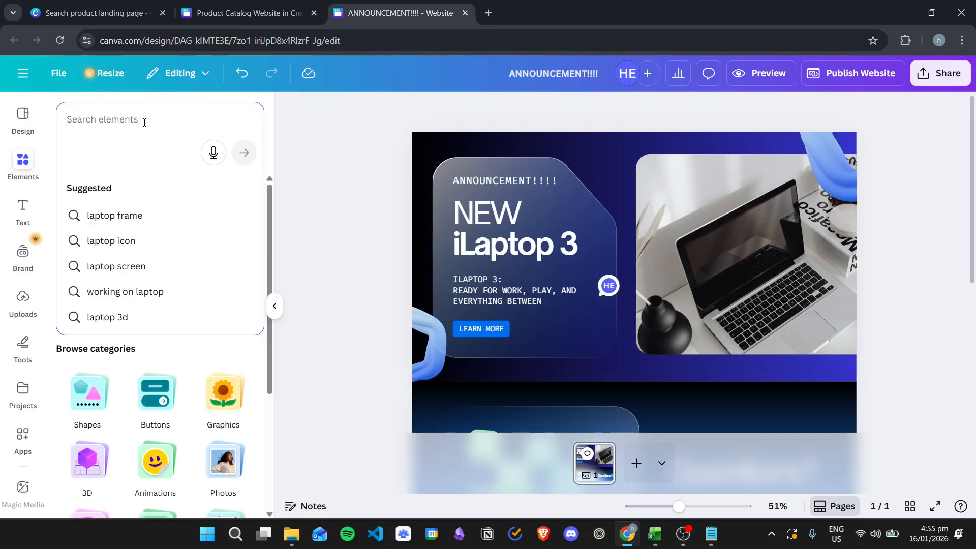
type("waves")
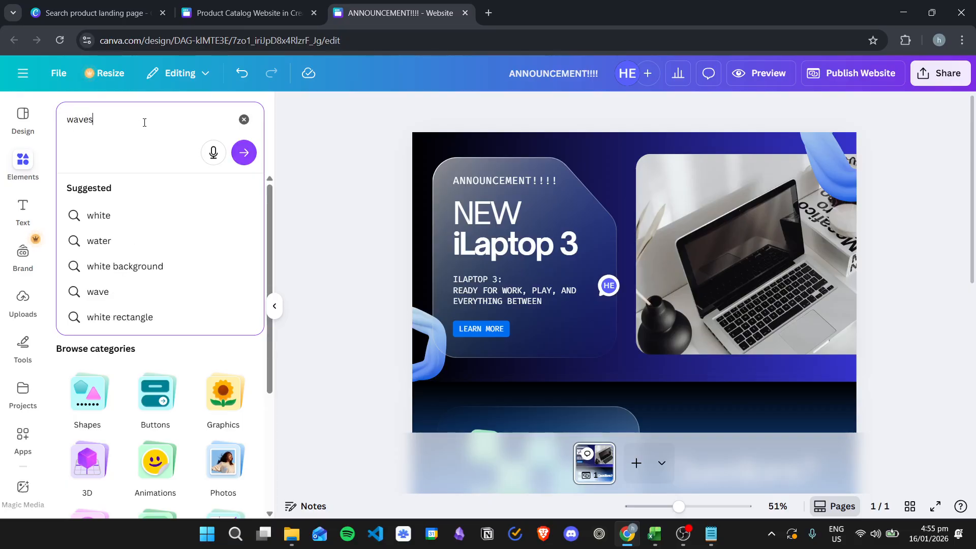
key("Return")
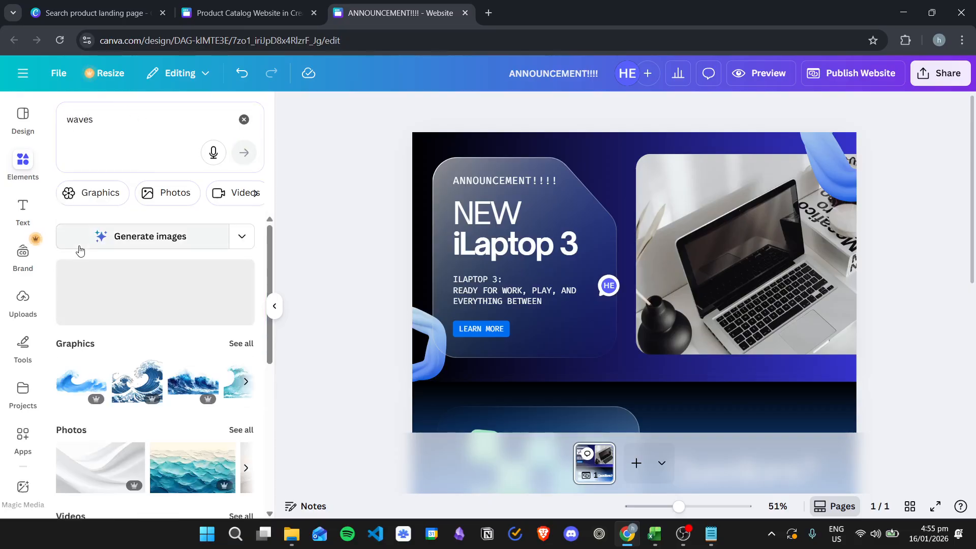
scroll(175, 281, "down", 3)
scroll(201, 322, "down", 3)
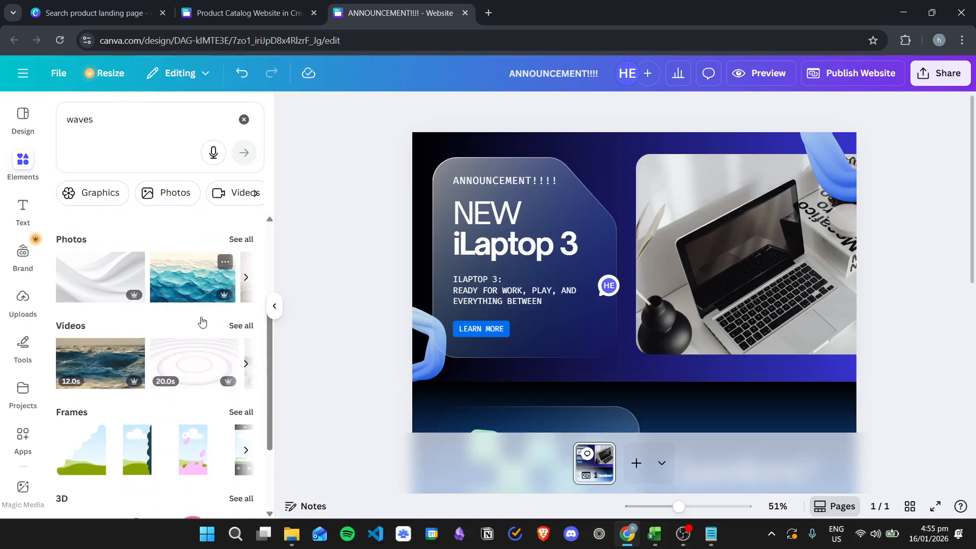
scroll(203, 325, "up", 5)
left_click(240, 344)
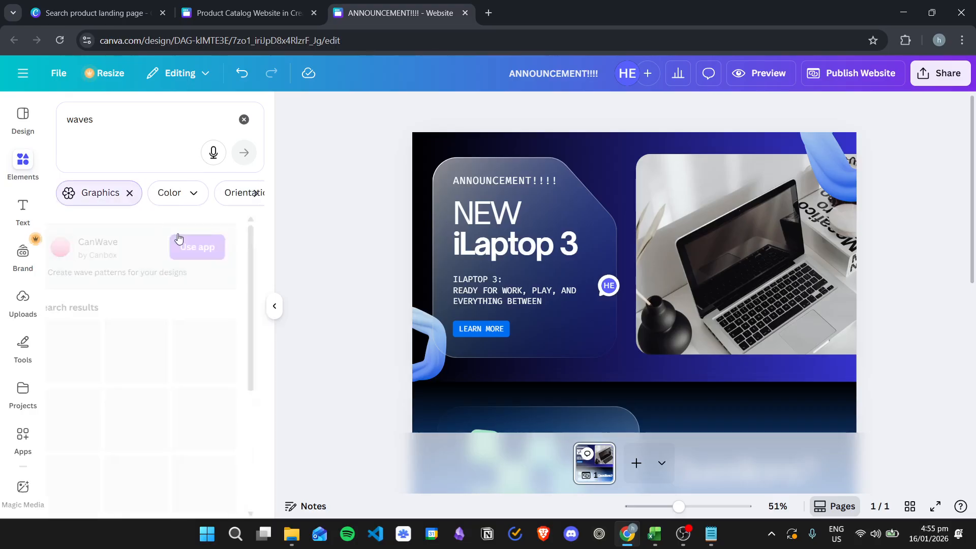
Step: Add the light teal wavy-line pattern over the first section's text card and enlarge it to cover most of the card
scroll(244, 295, "down", 3)
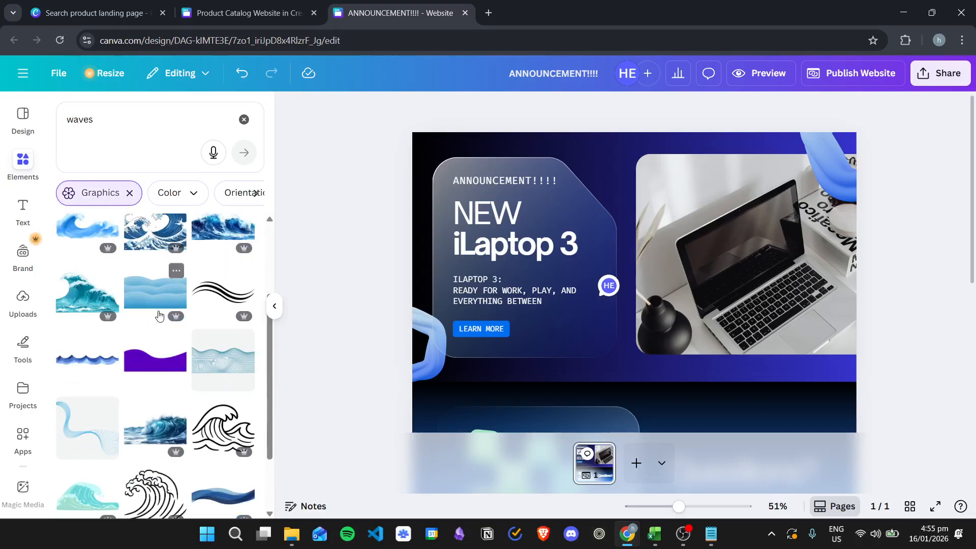
scroll(153, 315, "down", 3)
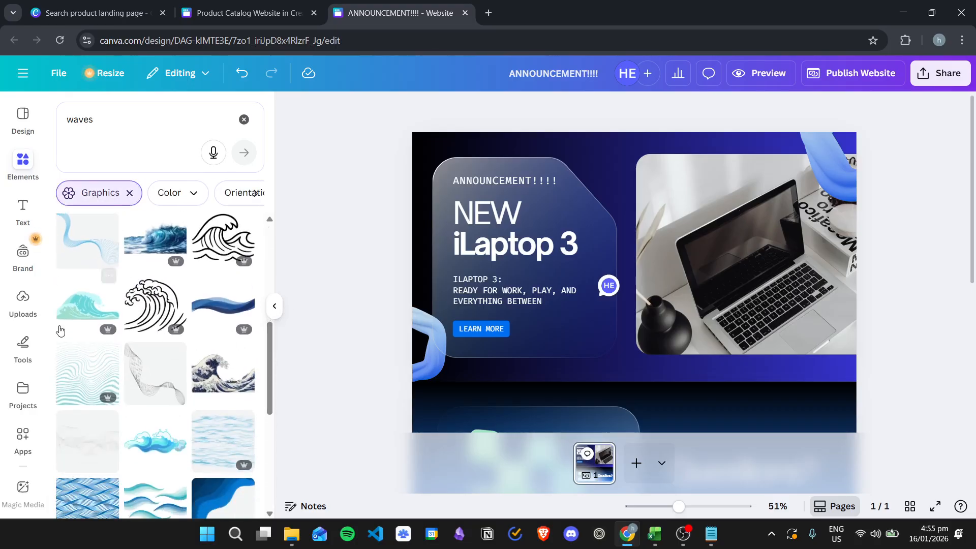
scroll(170, 299, "down", 1)
mouse_move(84, 385)
left_mouse_down()
mouse_move(473, 290)
mouse_move(546, 243)
left_mouse_up()
mouse_move(571, 183)
left_mouse_down()
mouse_move(492, 153)
mouse_move(513, 150)
left_mouse_up()
mouse_move(535, 260)
left_mouse_down()
mouse_move(630, 353)
mouse_move(609, 341)
mouse_move(622, 360)
left_mouse_up()
mouse_move(595, 214)
left_mouse_down()
mouse_move(548, 184)
mouse_move(540, 196)
mouse_move(569, 202)
mouse_move(556, 188)
mouse_move(591, 222)
left_mouse_up()
left_click_drag(619, 161, 576, 196)
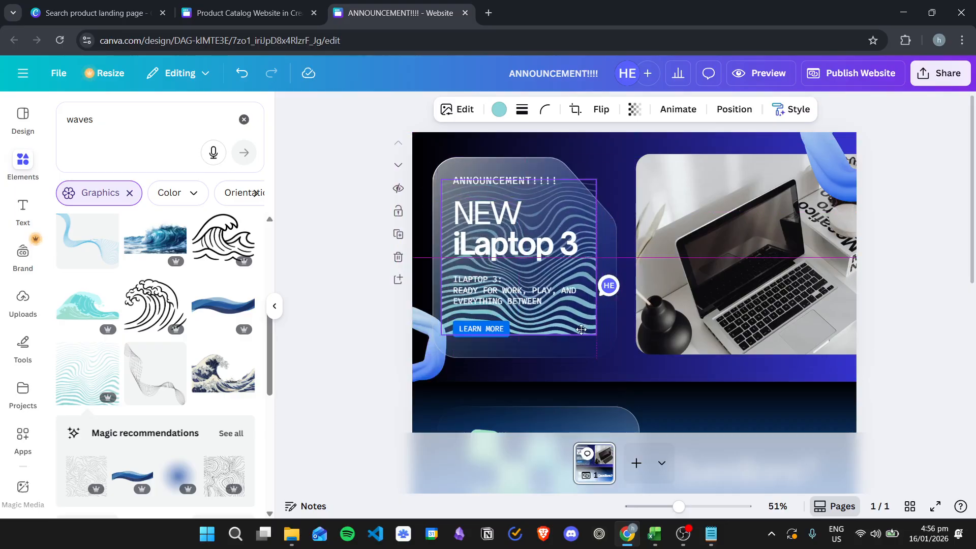
Step: Shrink the wavy-line pattern over the card's heading and try rotating it, returning it to an upright position
left_click_drag(576, 338, 594, 352)
left_click_drag(608, 202, 578, 232)
left_click_drag(538, 340, 524, 252)
left_click_drag(539, 182, 528, 194)
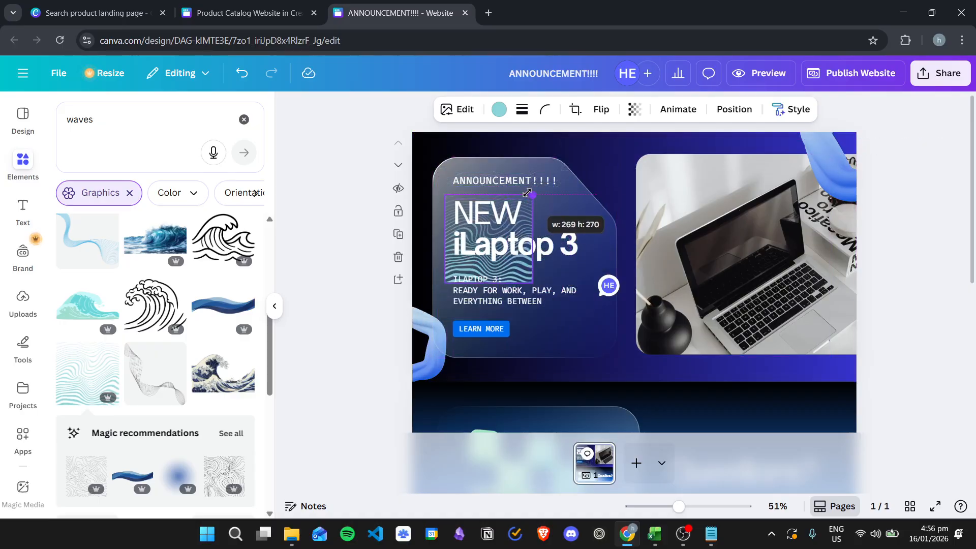
mouse_move(518, 269)
left_mouse_down()
mouse_move(541, 261)
mouse_move(522, 257)
mouse_move(574, 273)
left_mouse_up()
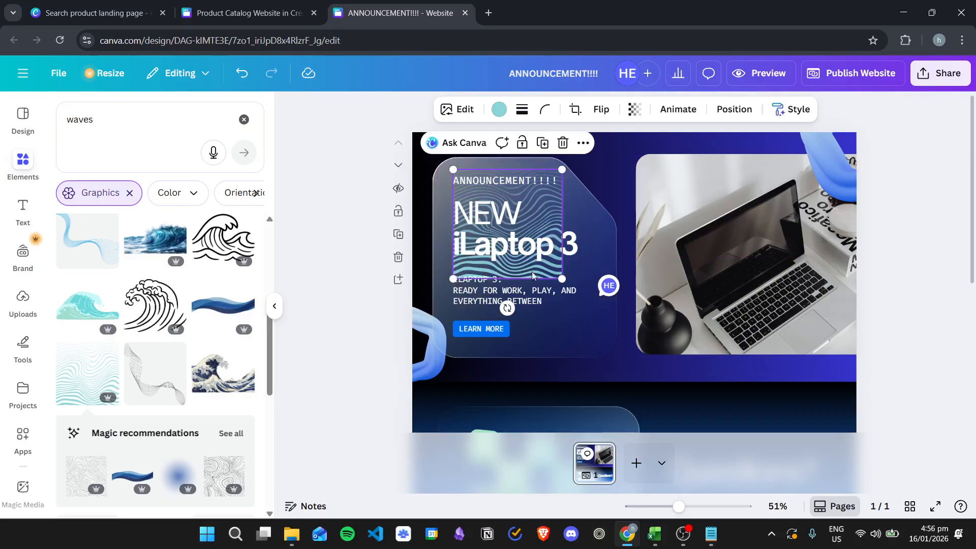
mouse_move(508, 308)
left_mouse_down()
mouse_move(549, 300)
mouse_move(570, 279)
left_mouse_up()
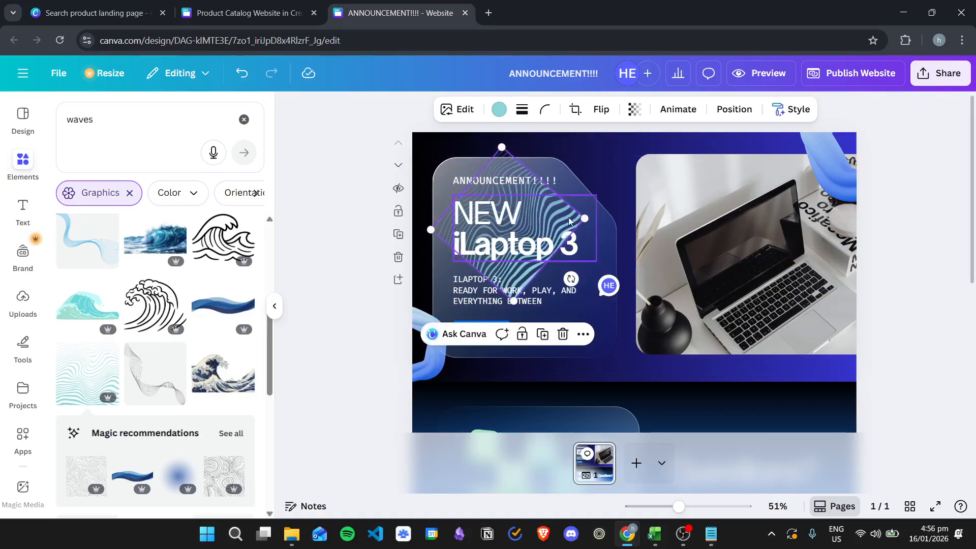
left_click_drag(510, 167, 512, 159)
left_click_drag(573, 271, 513, 292)
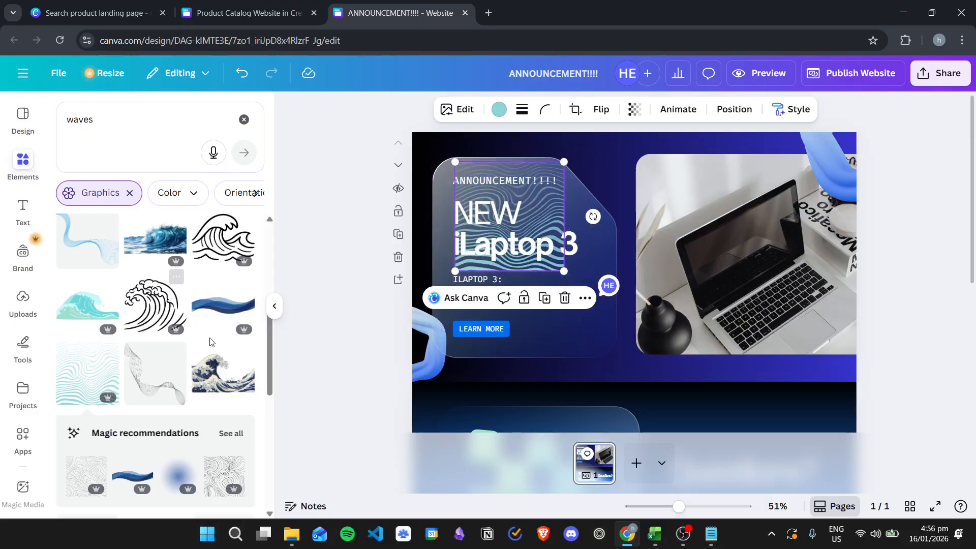
Step: Browse further wave graphics and delete the wavy-line pattern from the text card
scroll(152, 346, "down", 4)
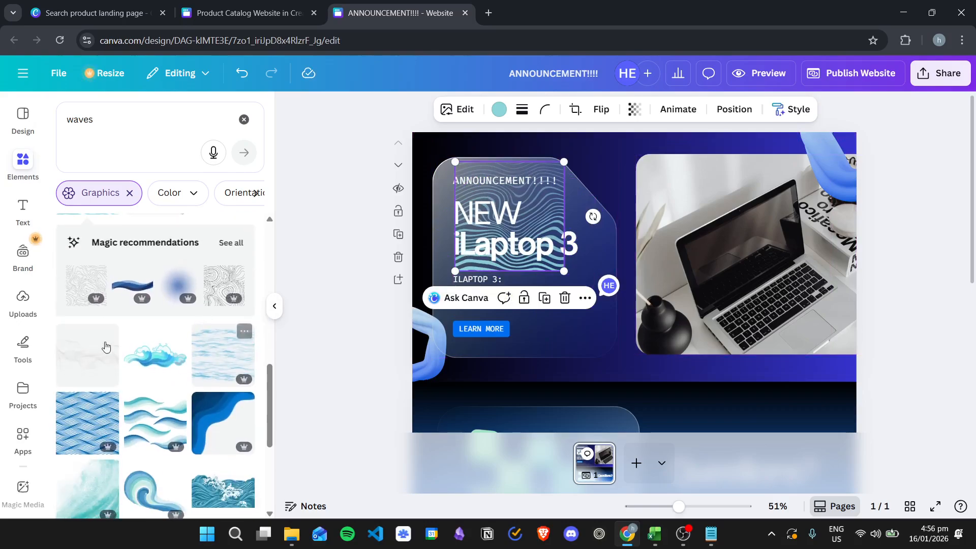
scroll(122, 347, "down", 1)
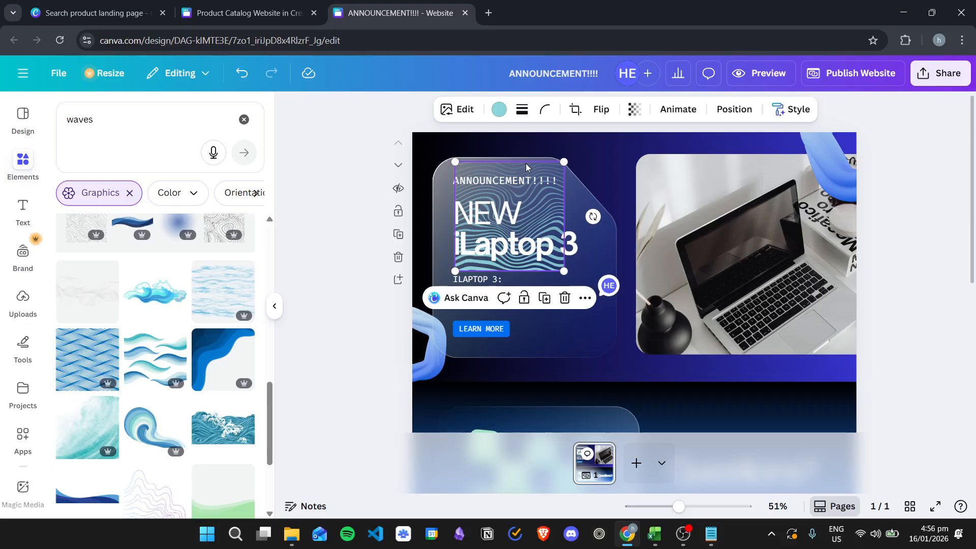
key("Delete")
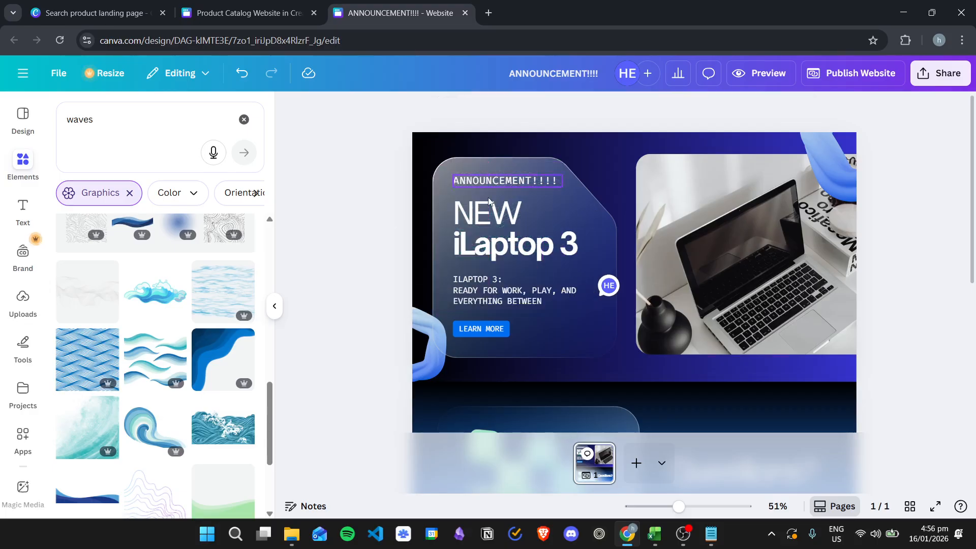
Step: Add the layered blue wave graphic to the first section's top-left corner, resized to sit behind the card's corner area
left_click(231, 360)
left_click_drag(738, 154, 481, 138)
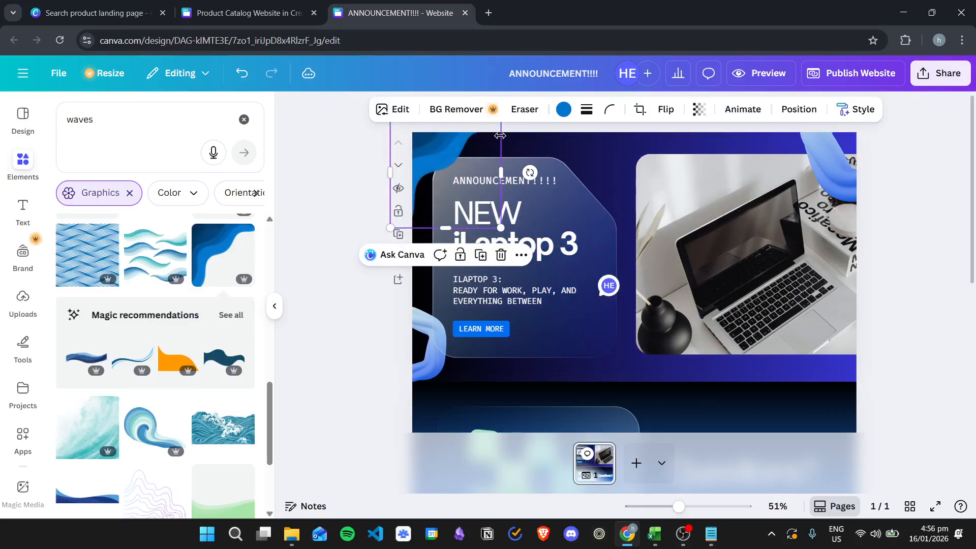
mouse_move(505, 232)
left_mouse_down()
mouse_move(503, 204)
mouse_move(507, 234)
left_mouse_up()
left_click(912, 218)
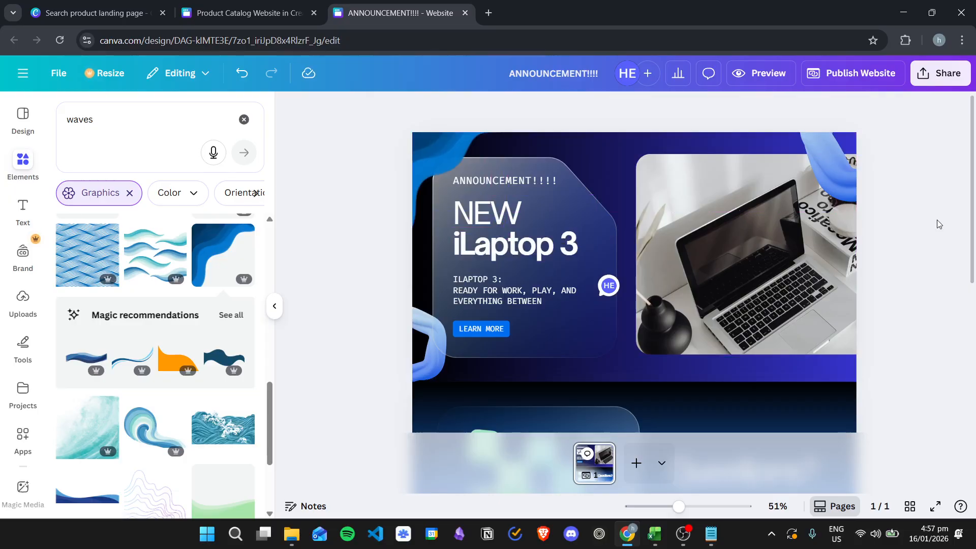
scroll(893, 257, "down", 5)
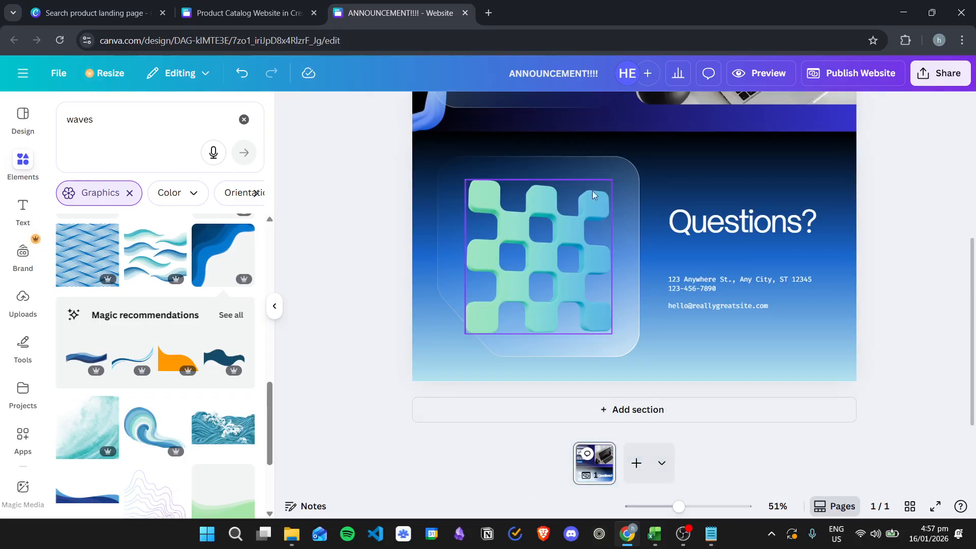
left_click(733, 168)
left_click(929, 214)
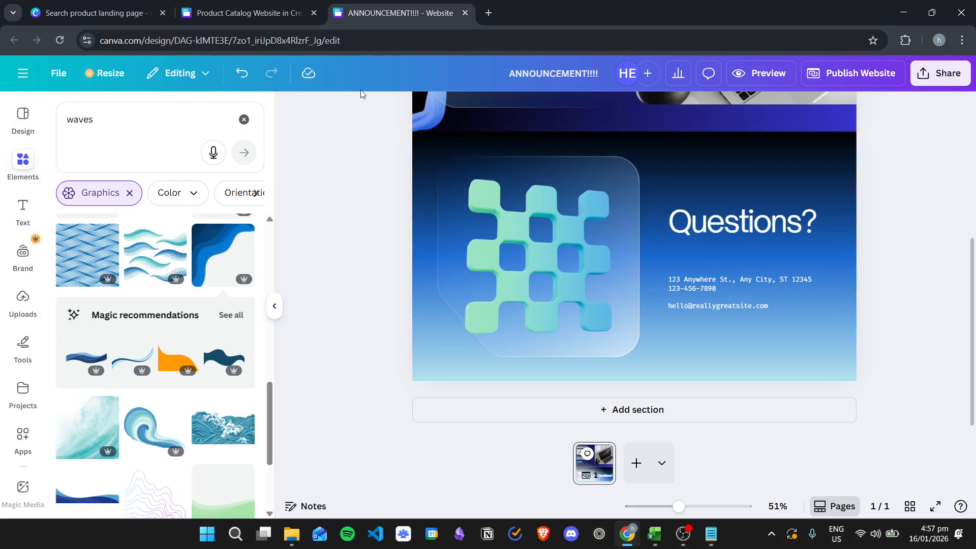
left_click(23, 209)
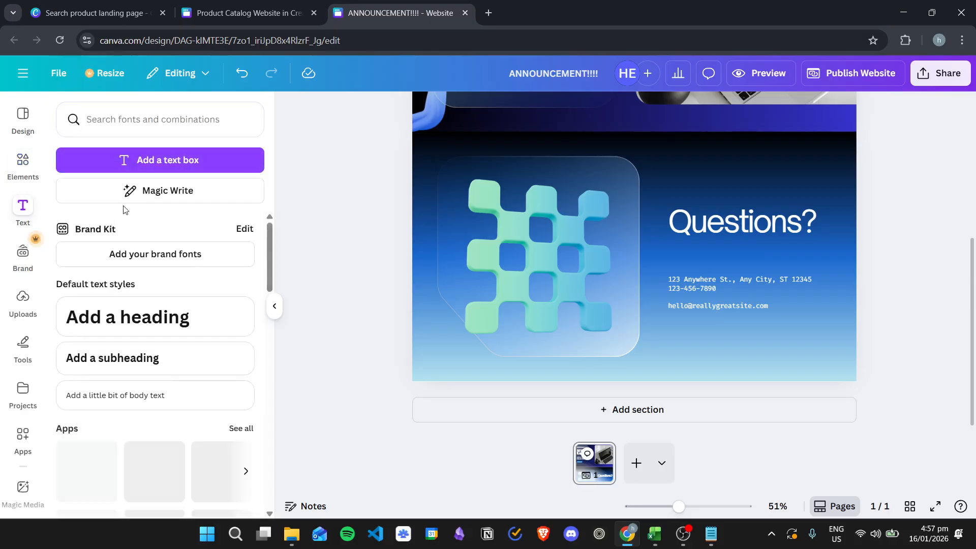
left_click_drag(134, 319, 738, 324)
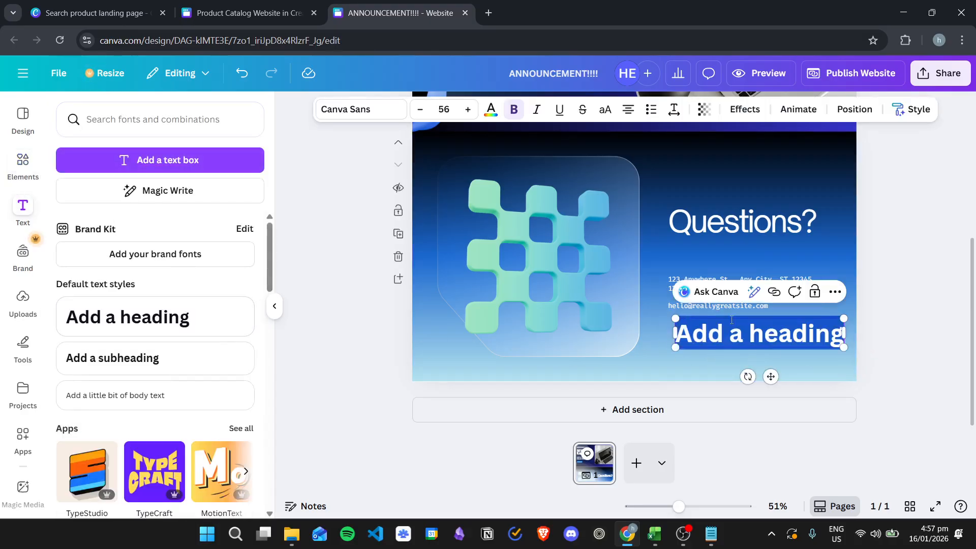
left_click(896, 316)
left_click(754, 334)
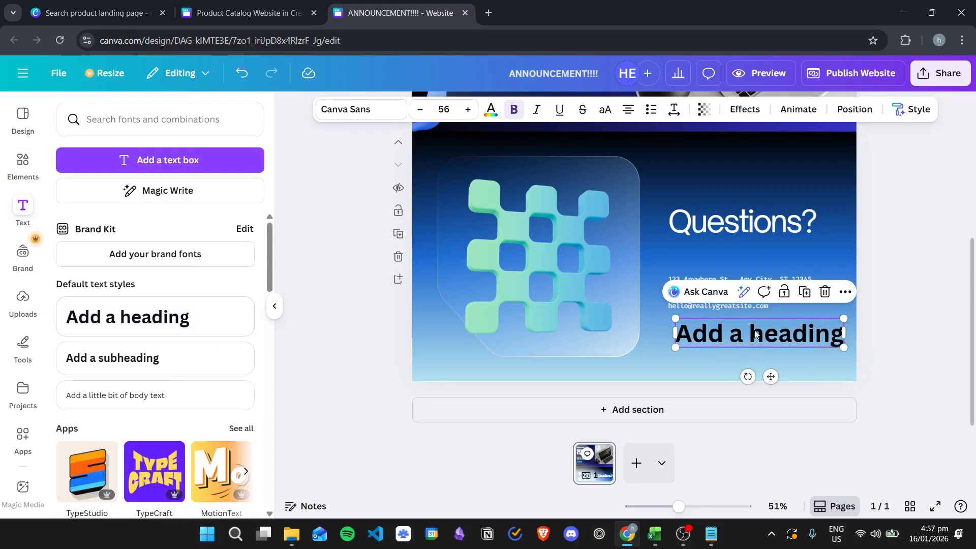
key("Delete")
Step: Search the elements for "youtube logo" and show all matching graphics
left_click(20, 167)
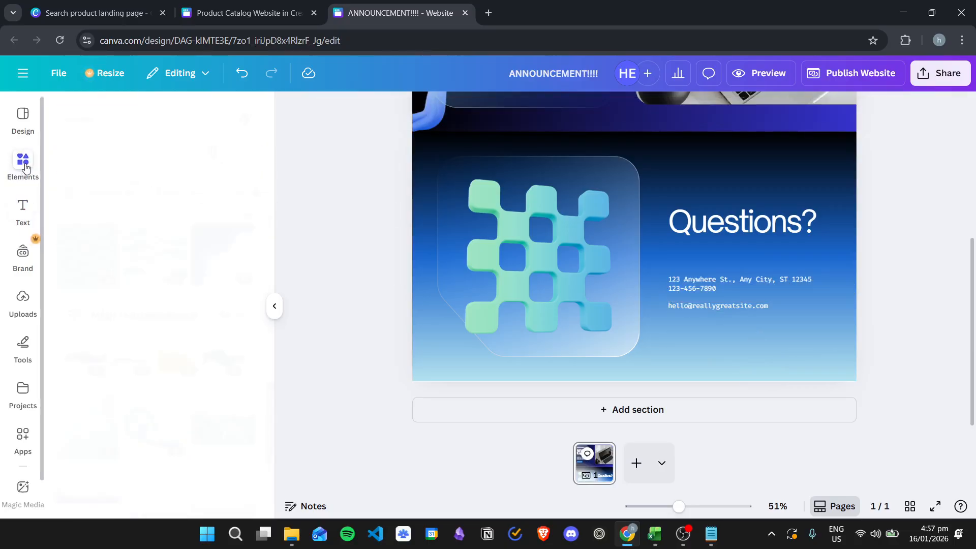
left_click(127, 192)
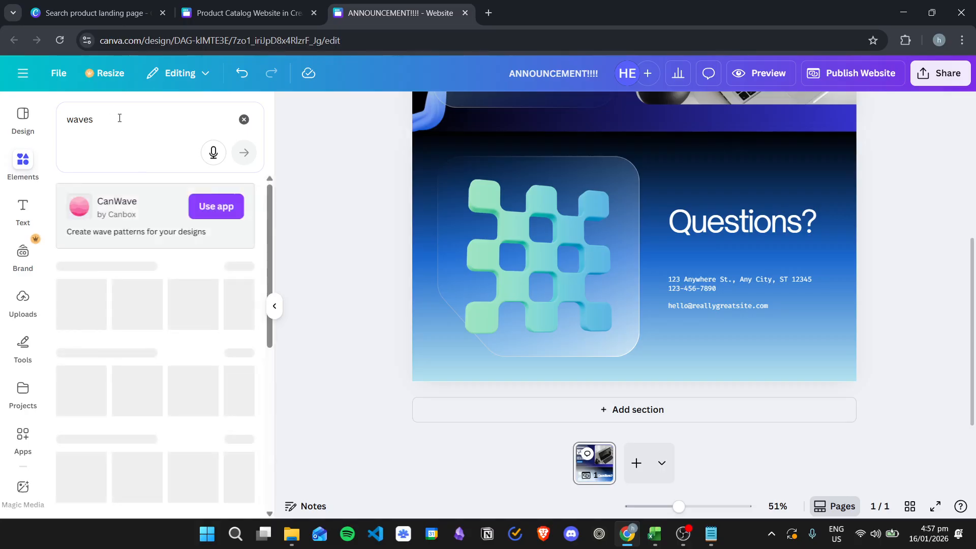
left_click(145, 146)
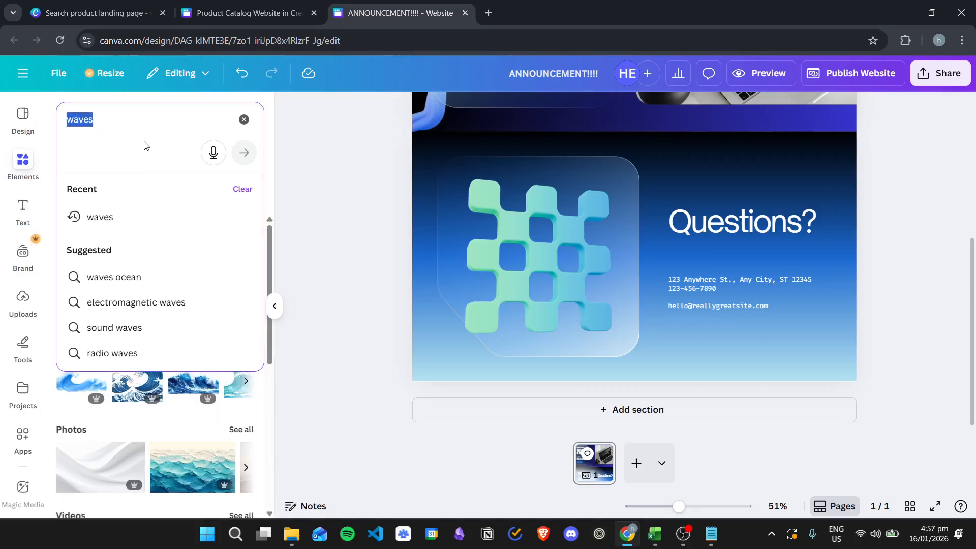
type("youtube log")
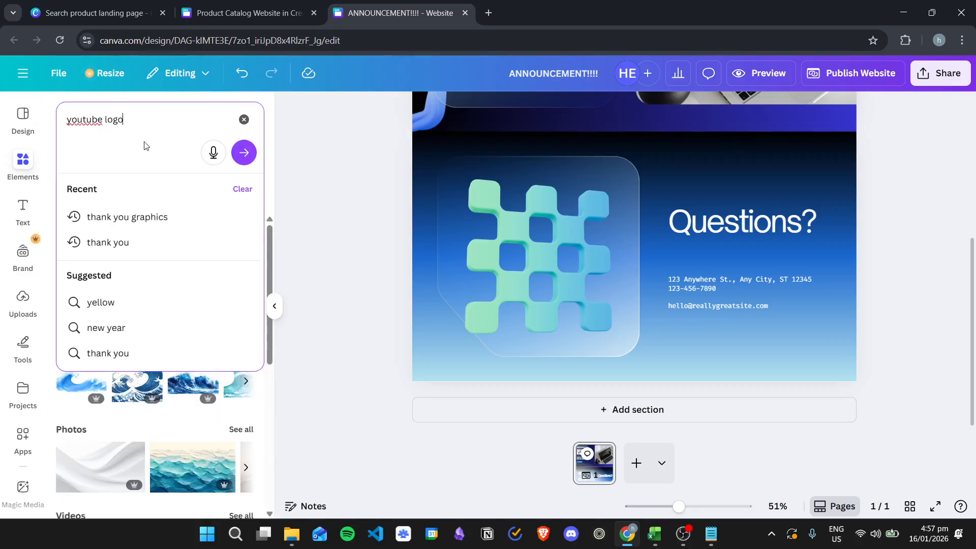
type("o")
key("Return")
scroll(155, 276, "down", 1)
scroll(155, 276, "down", 2)
left_click(237, 218)
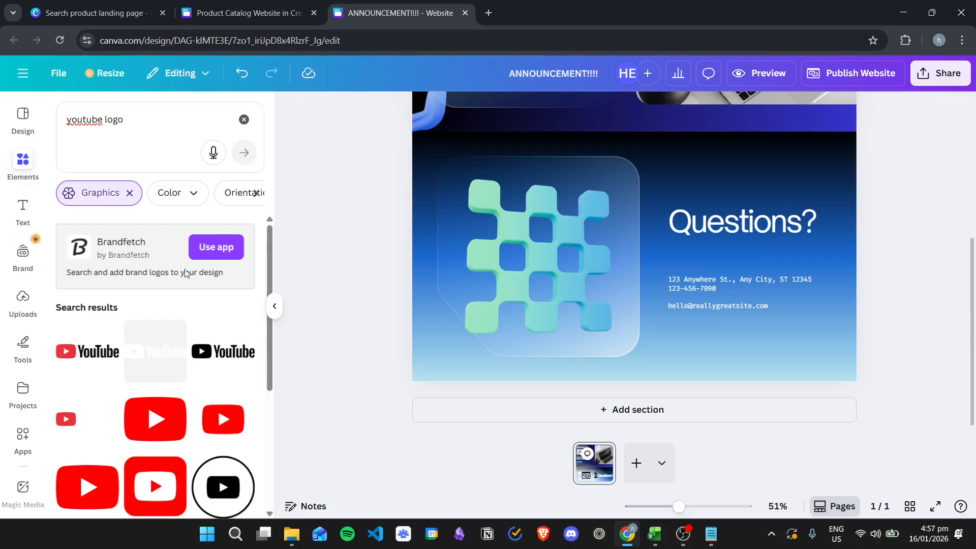
Step: Add the black circled YouTube icon to the Questions section, shrunk and left-aligned beneath the email line
scroll(178, 356, "down", 3)
scroll(162, 362, "down", 3)
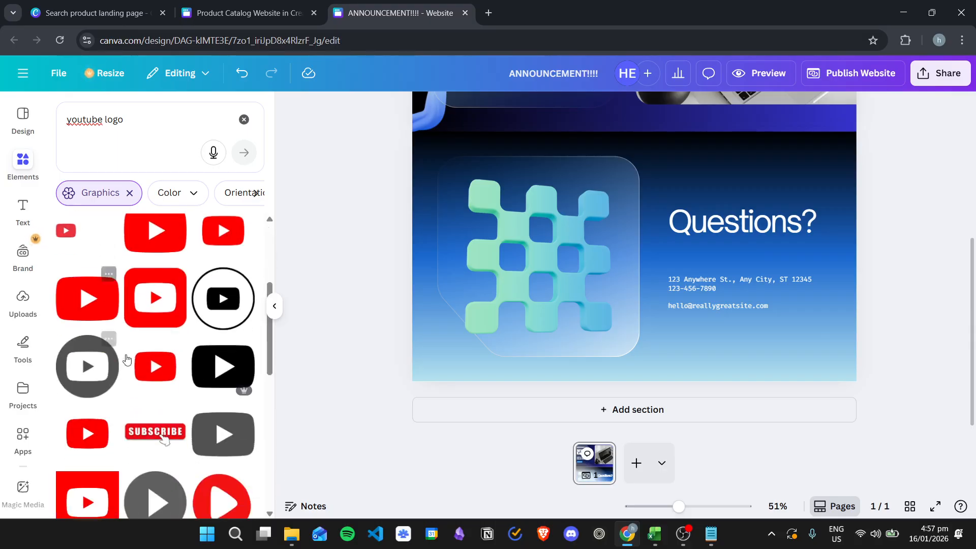
scroll(168, 356, "up", 3)
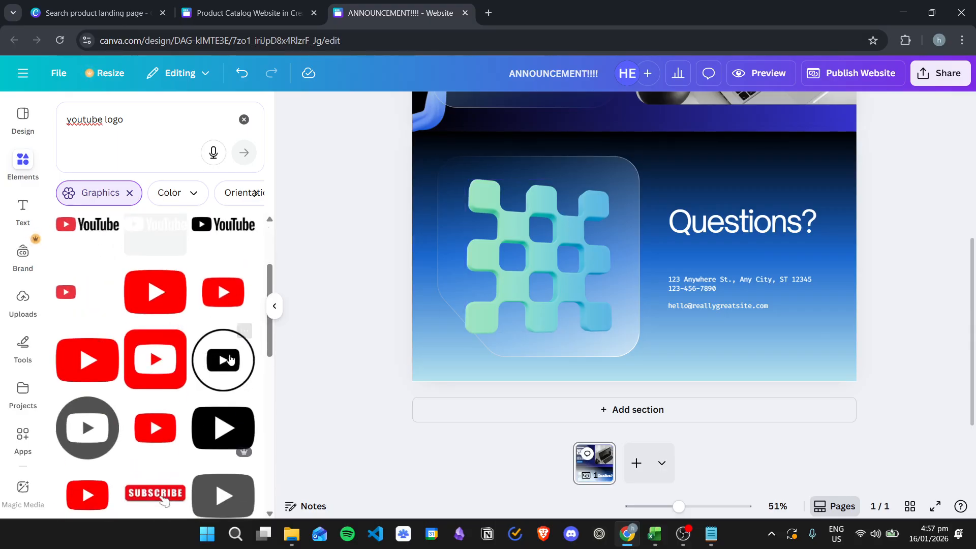
left_click_drag(225, 370, 717, 290)
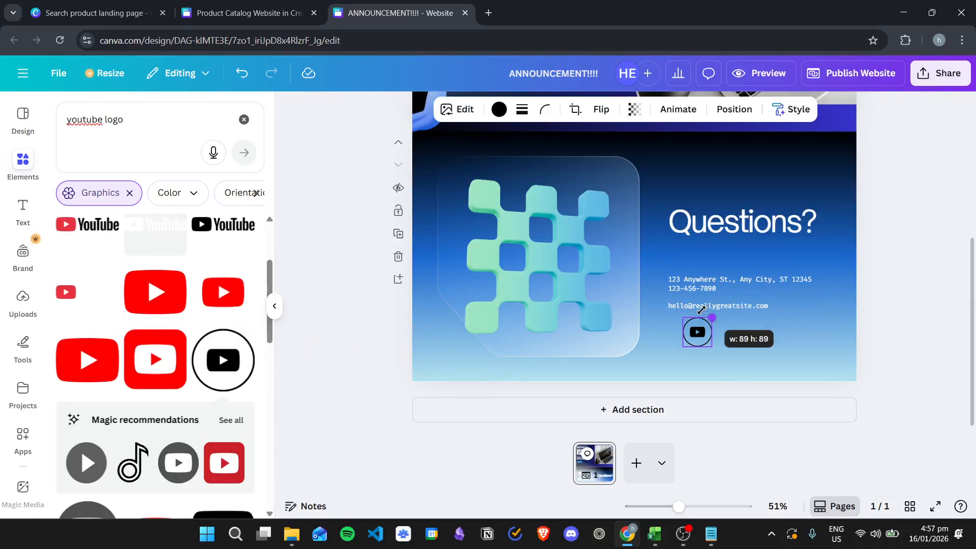
left_click_drag(698, 334, 680, 334)
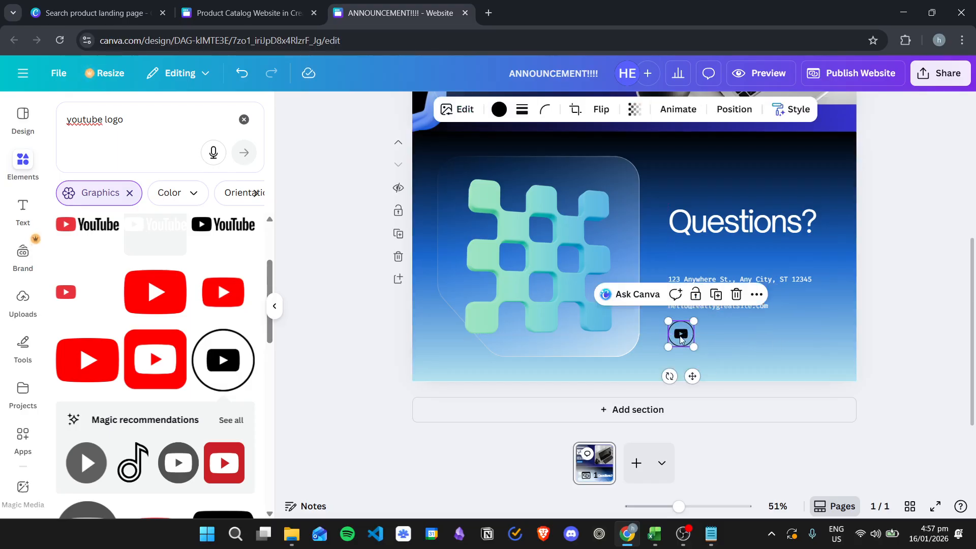
left_click(758, 295)
scroll(814, 190, "down", 3)
left_click(793, 165)
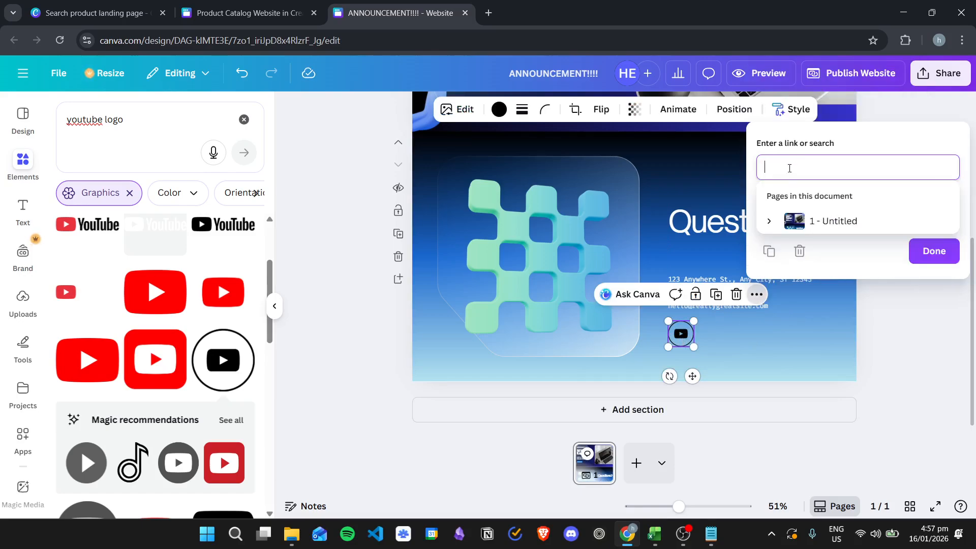
type("www.you")
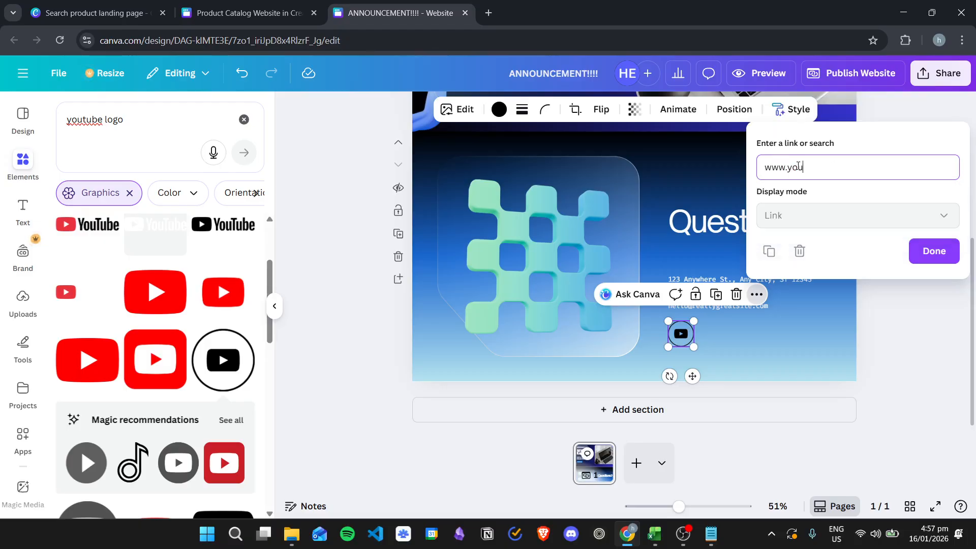
type("tube.com")
left_click(846, 329)
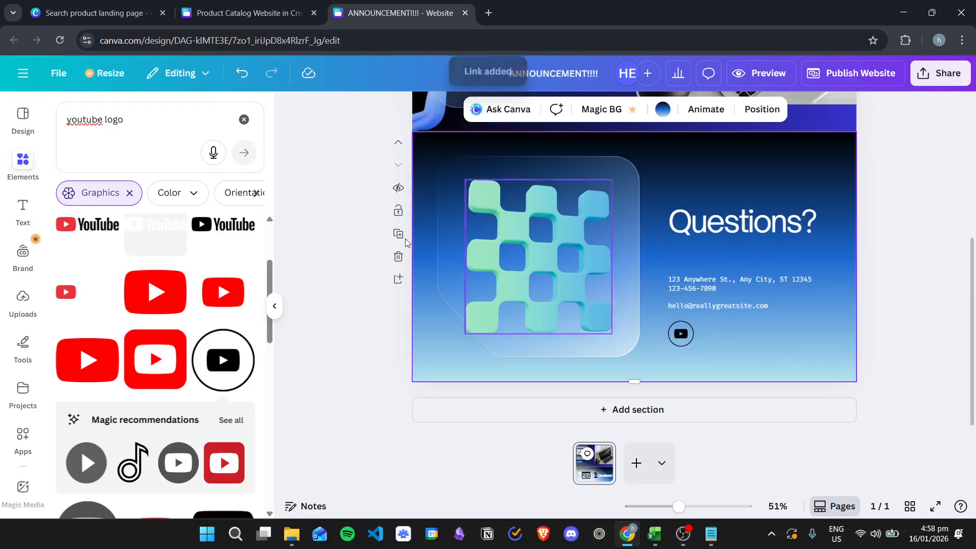
Step: Search the graphics for "facebook" and browse the matching logos
left_click(134, 123)
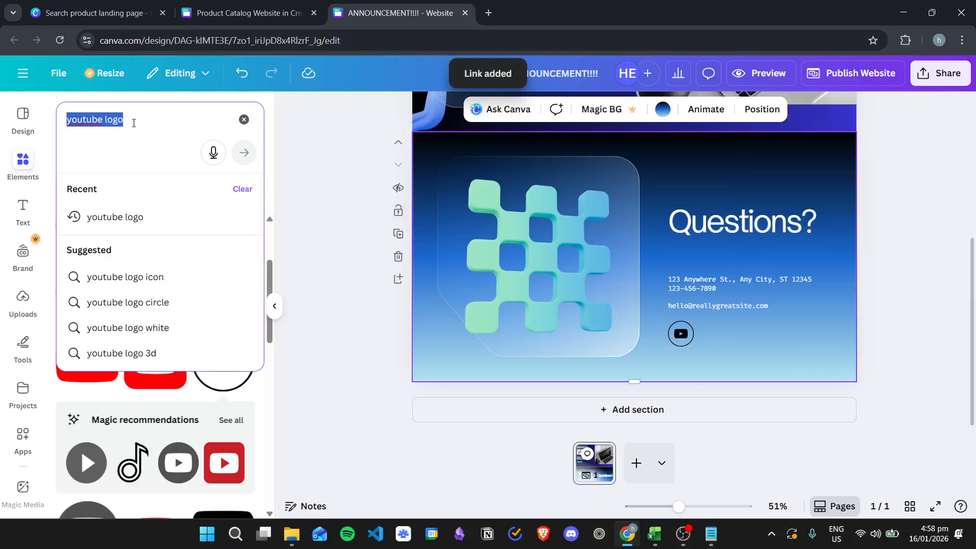
type("facebook")
key("Return")
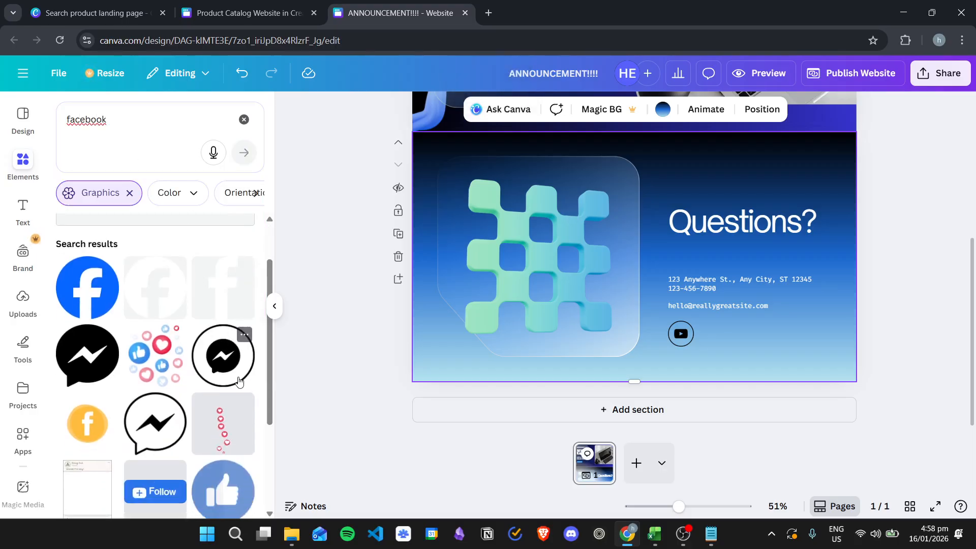
scroll(183, 371, "down", 6)
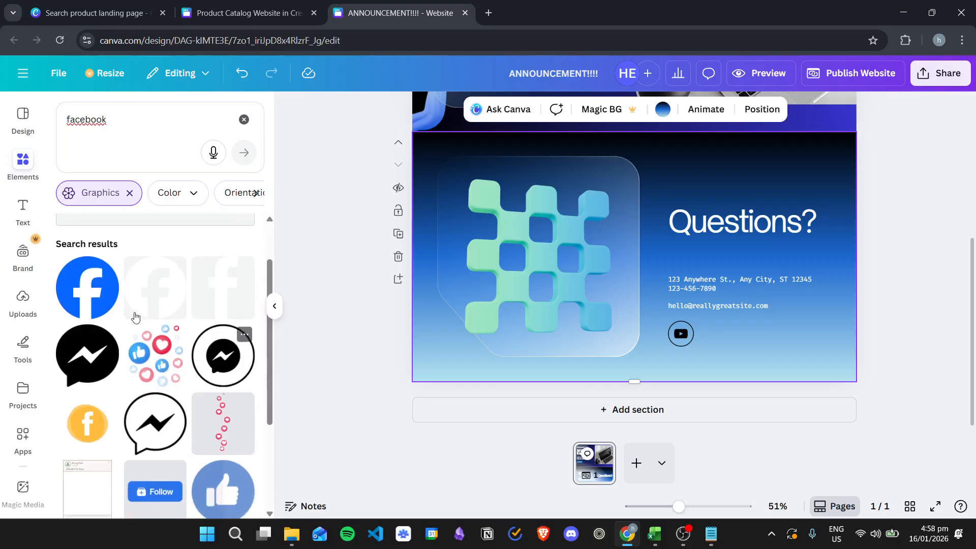
scroll(258, 302, "up", 6)
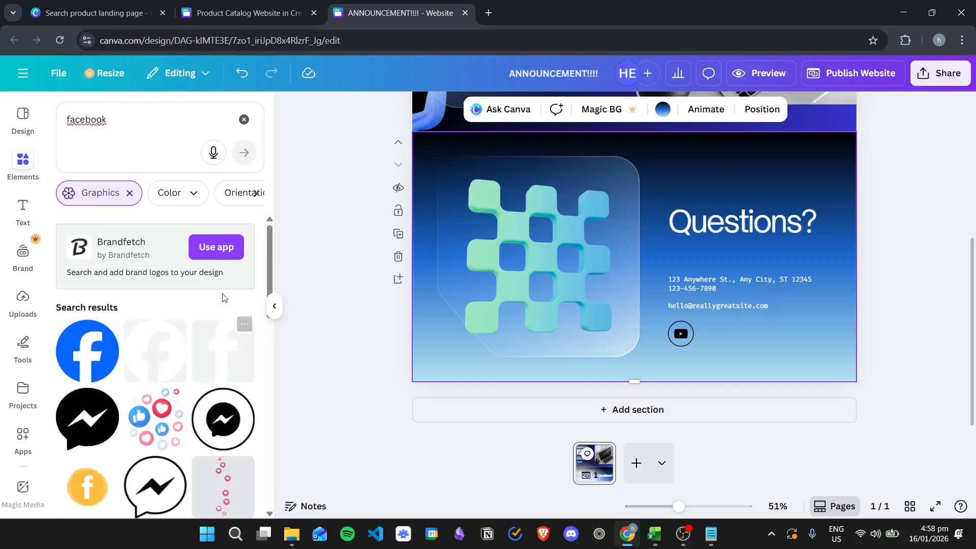
Step: Place the round blue Facebook logo beside the YouTube icon at a matching size and recolor its blue part black
left_click_drag(97, 354, 721, 314)
left_click_drag(761, 255, 675, 336)
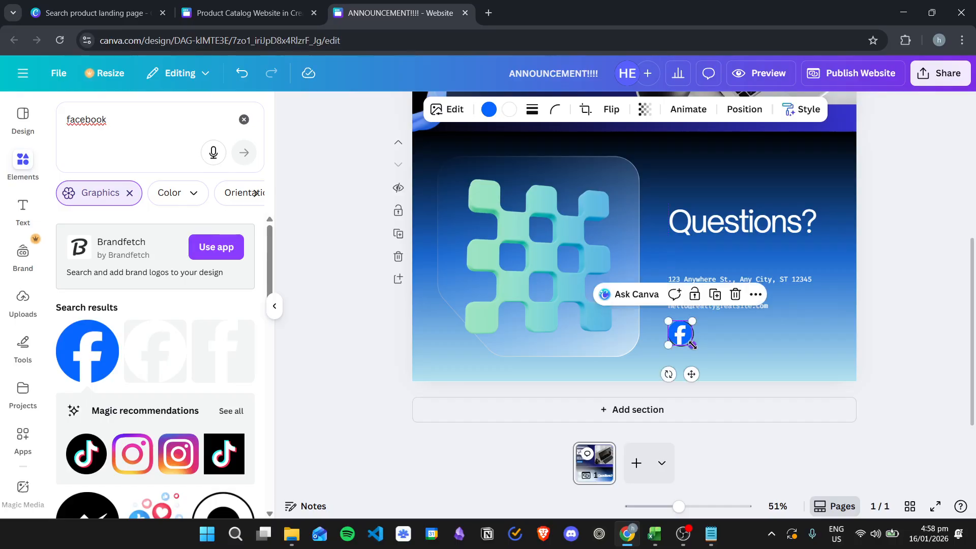
left_click_drag(677, 340, 715, 336)
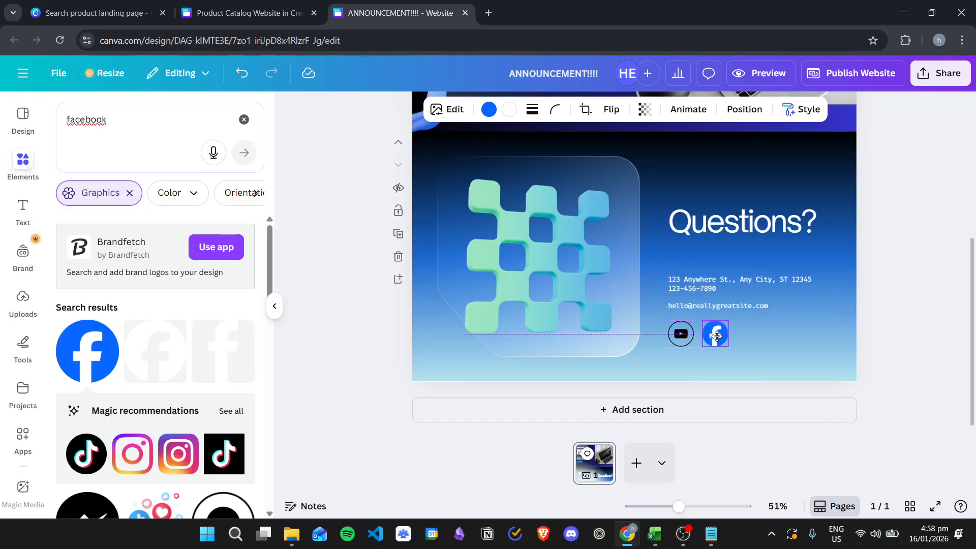
left_click(489, 109)
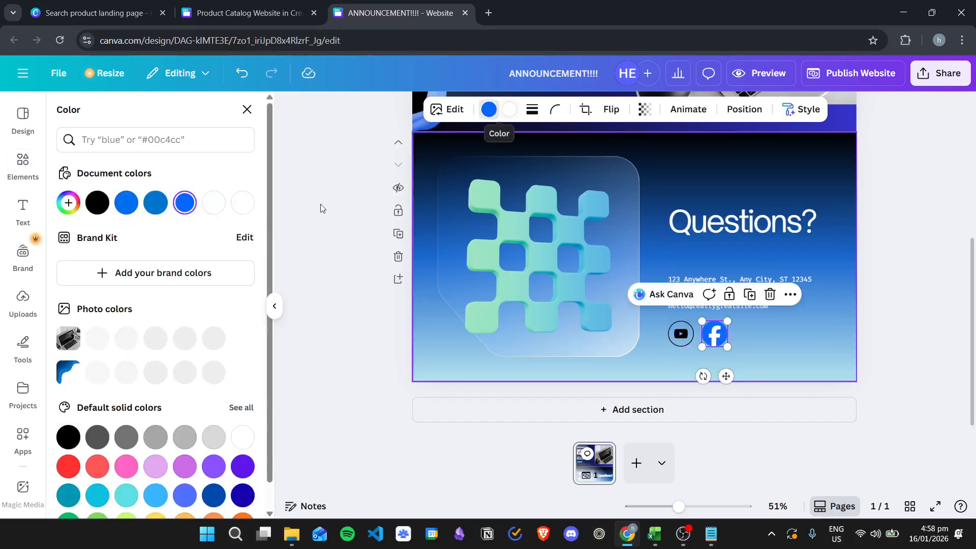
left_click(97, 202)
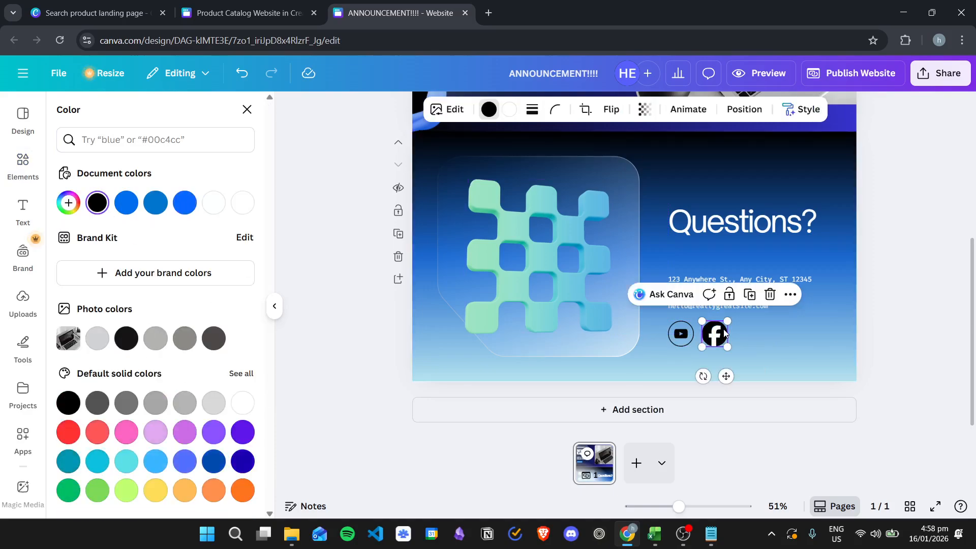
left_click(790, 295)
scroll(848, 231, "down", 2)
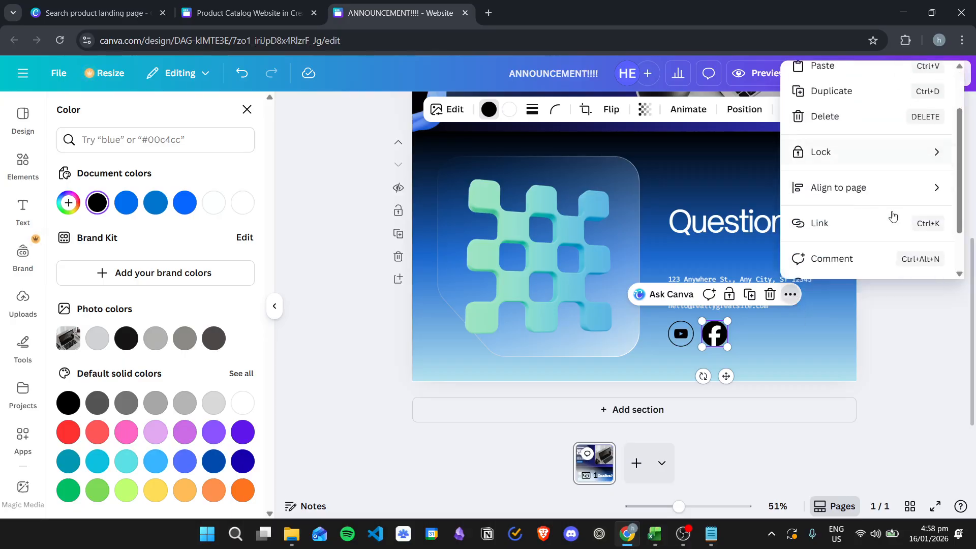
left_click(848, 220)
type("www.")
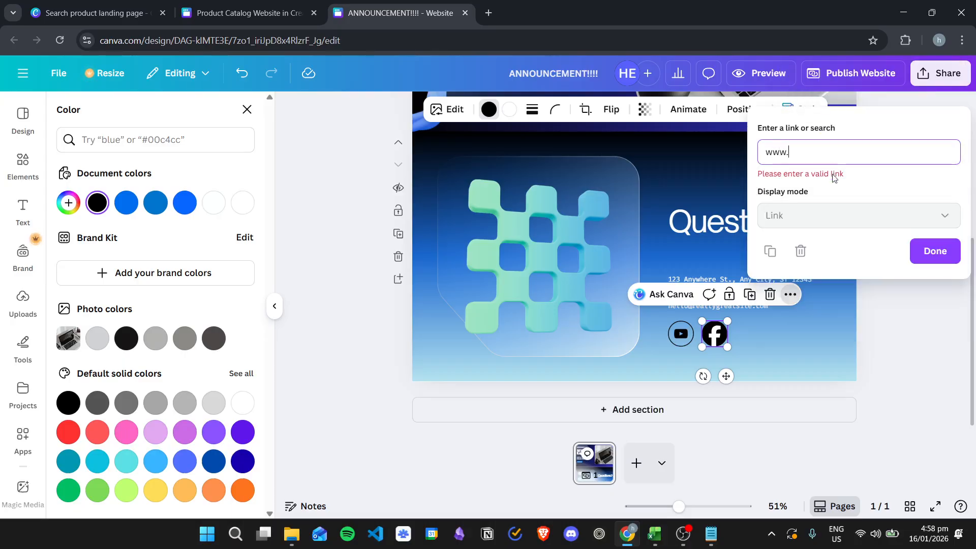
type("facebook.com")
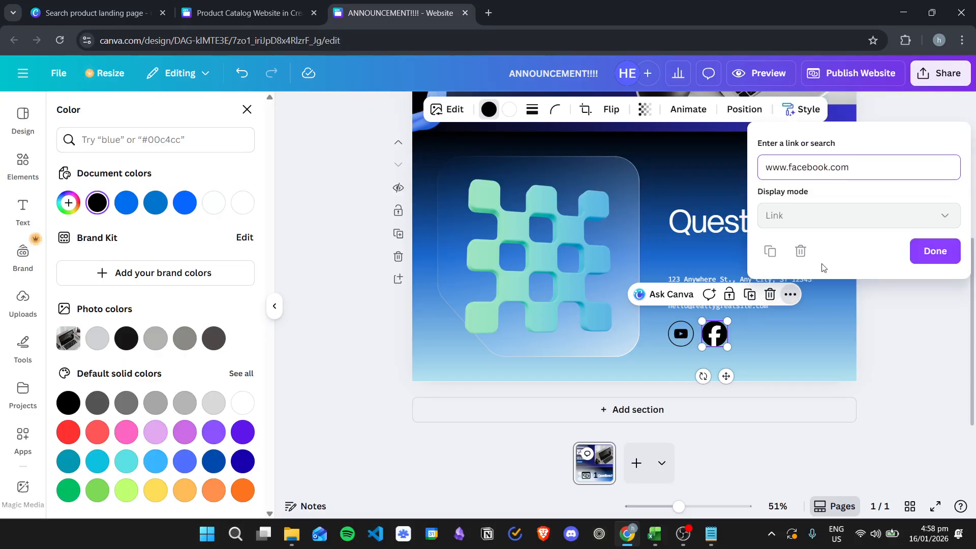
left_click(922, 261)
left_click(661, 364)
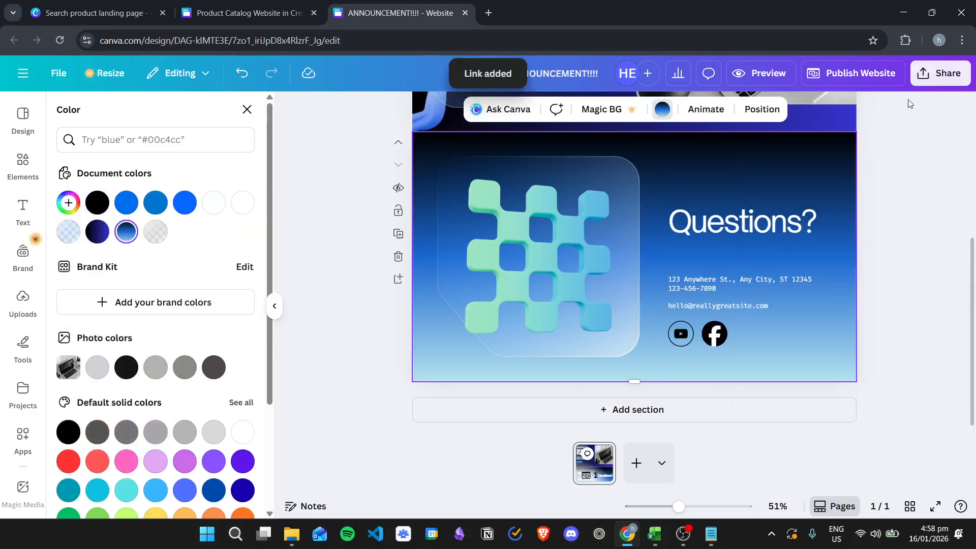
Step: Preview the website and test the YouTube and Facebook icon links in the Questions section
left_click(769, 74)
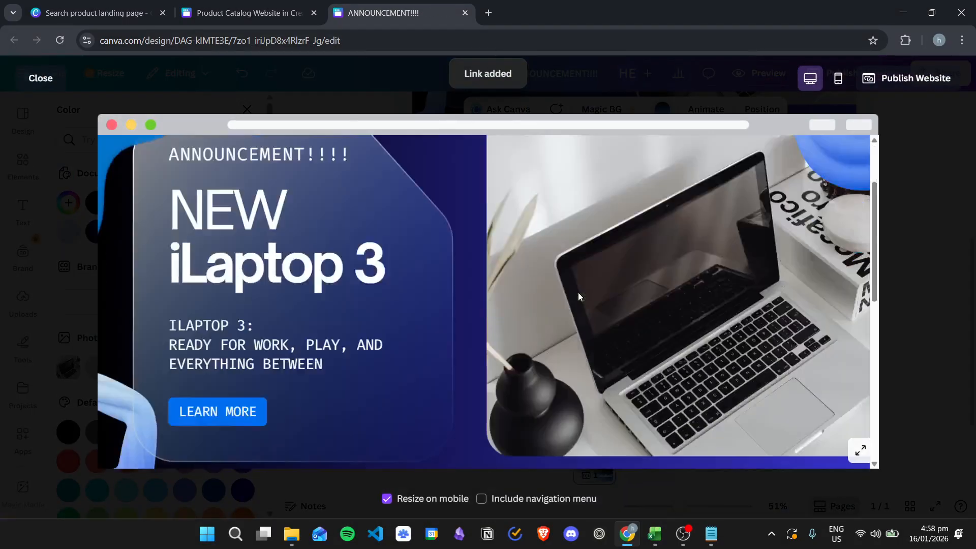
scroll(578, 292, "down", 5)
scroll(578, 292, "down", 1)
left_click(567, 389)
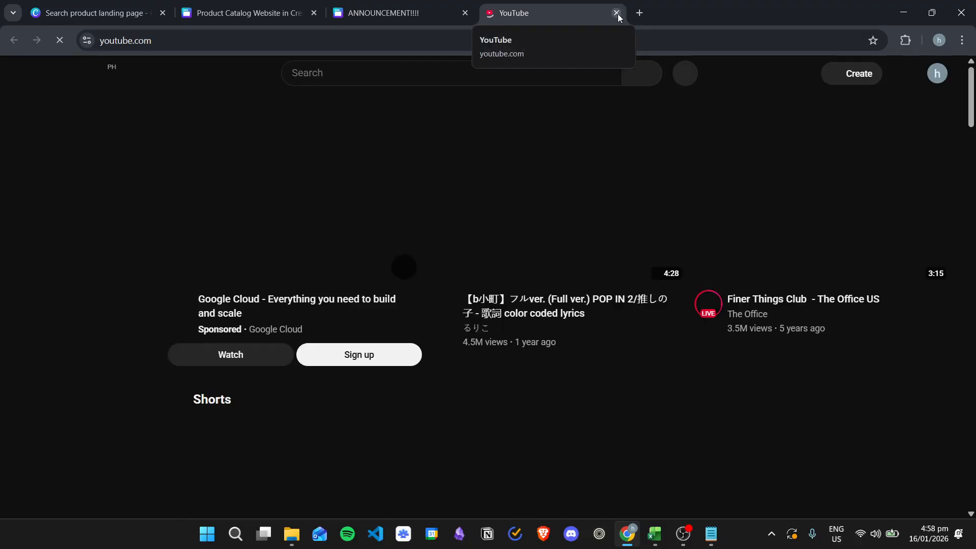
left_click(616, 13)
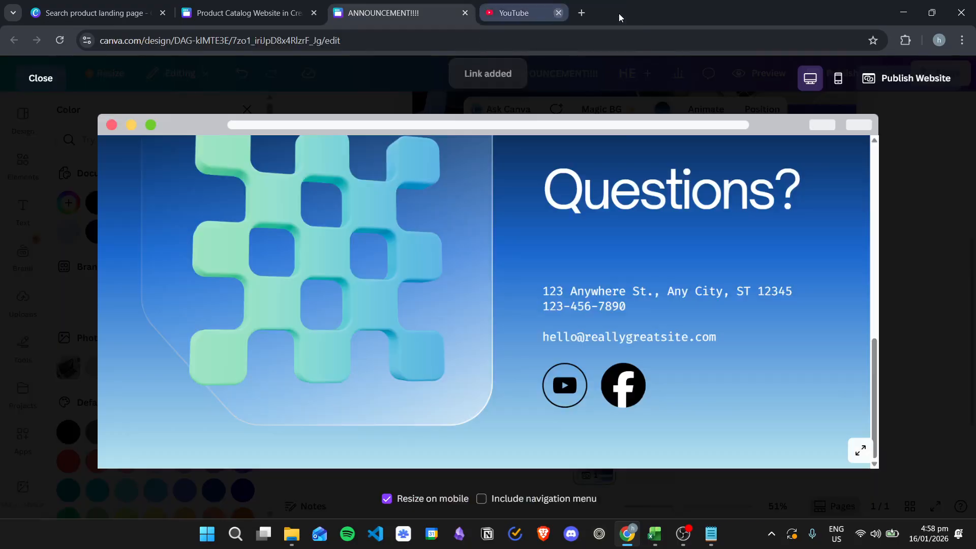
left_click(622, 386)
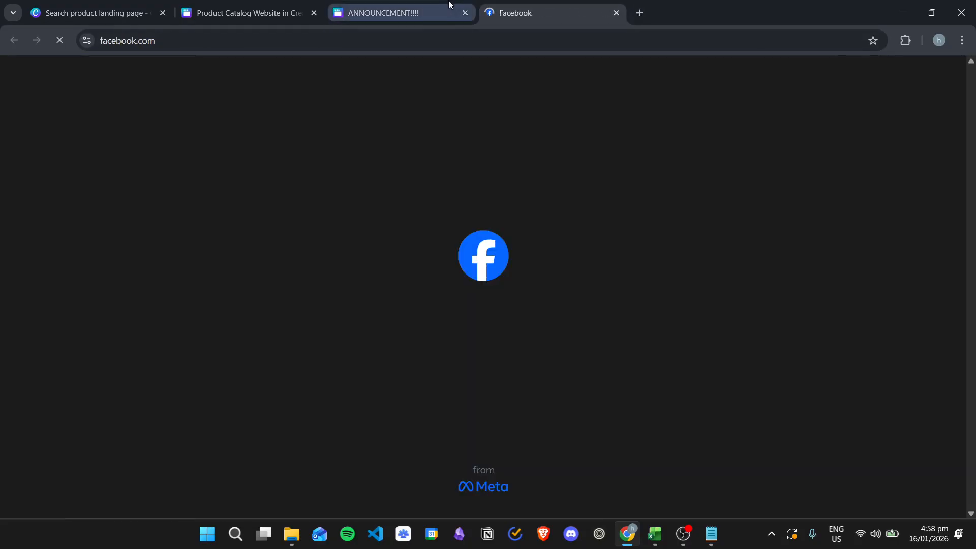
Step: Close the Facebook page and exit the website preview to return to the design
left_click(431, 4)
left_click(616, 13)
left_click(57, 79)
key("Escape")
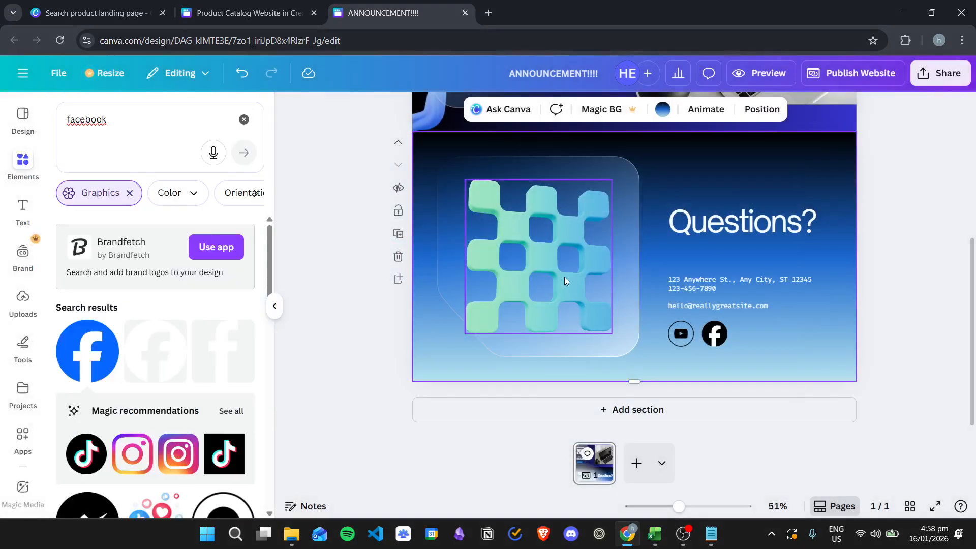
scroll(884, 290, "up", 5)
scroll(793, 285, "down", 5)
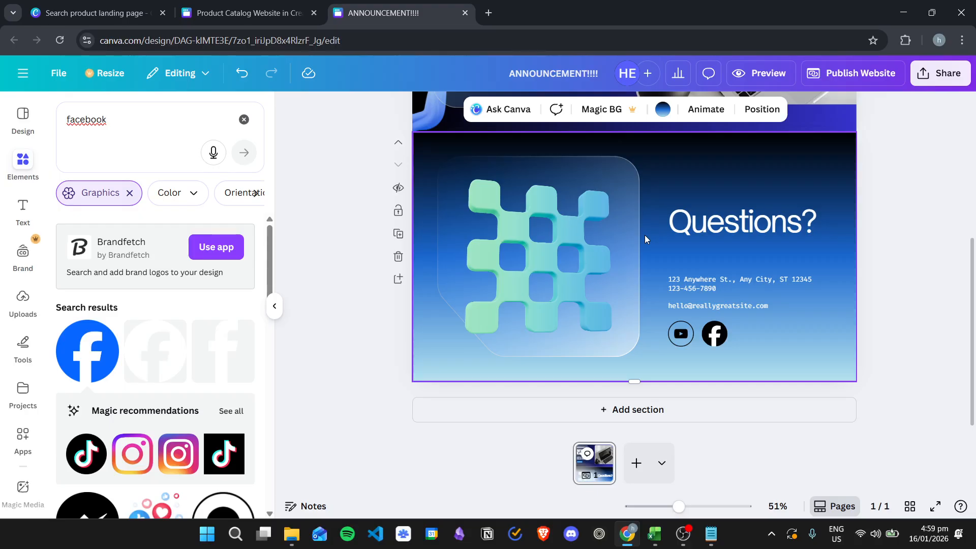
left_click(394, 308)
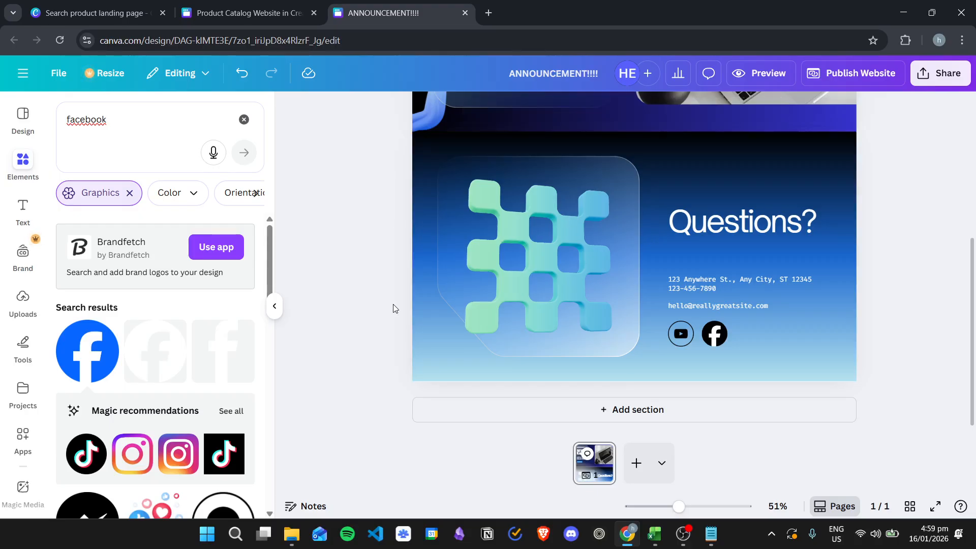
Step: Reopen the stock video page on YouTube, pause the water-pouring video and copy its link, returning to the website design
key("ctrl+shift+t")
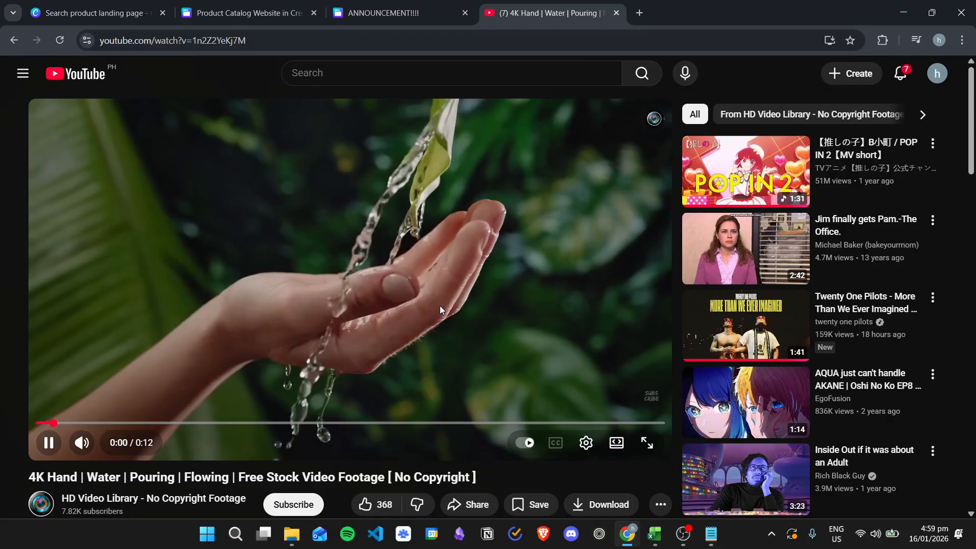
left_click(440, 306)
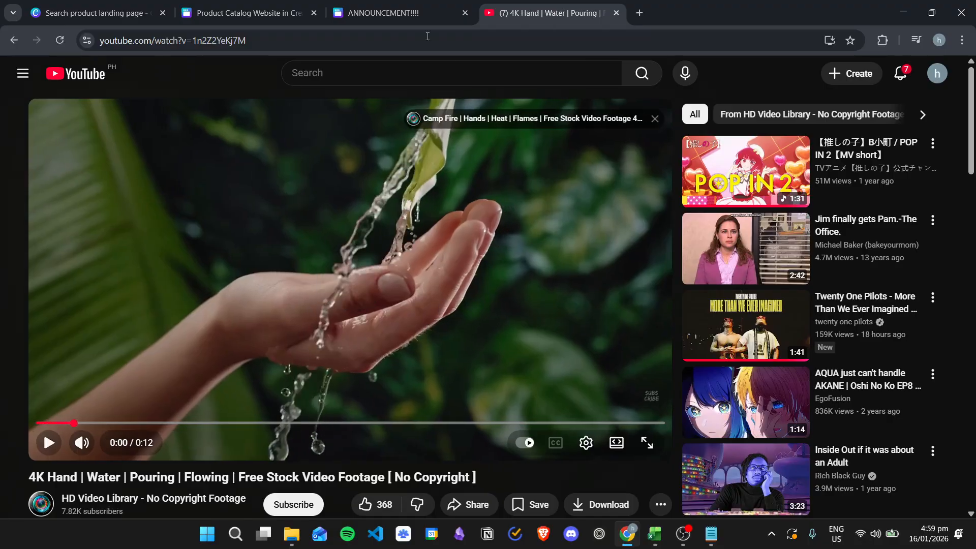
key("ctrl+l")
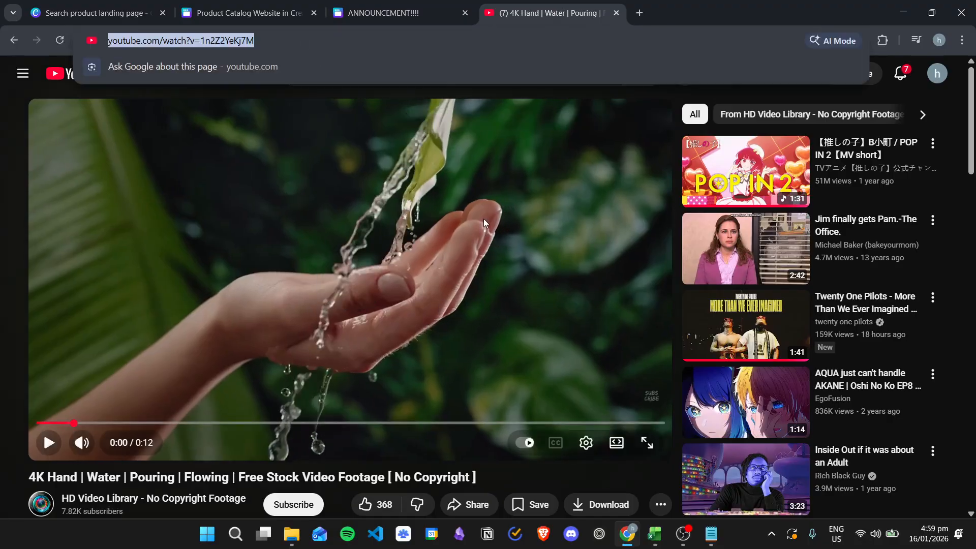
left_click(420, 5)
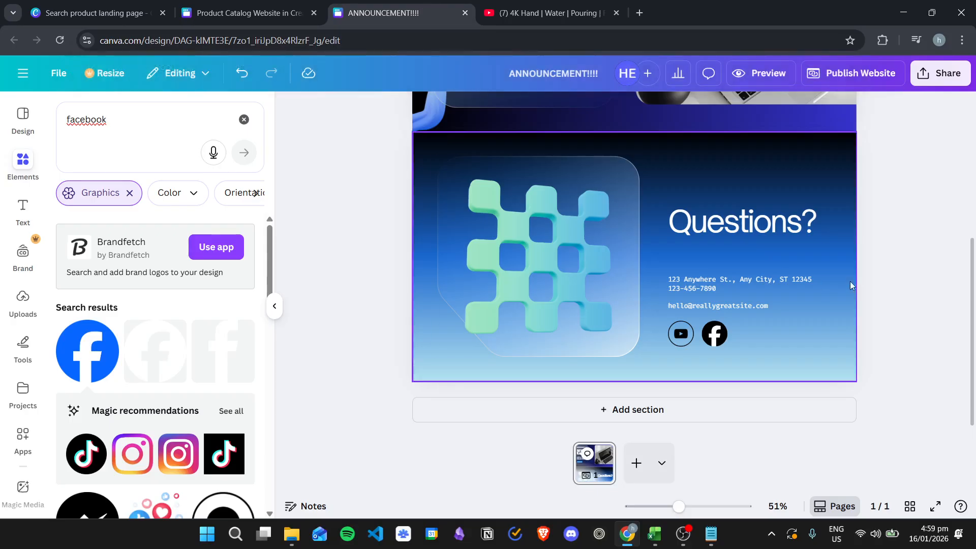
Step: Add a section below the Questions section and embed the copied YouTube video in it
scroll(823, 282, "up", 5)
scroll(679, 277, "down", 5)
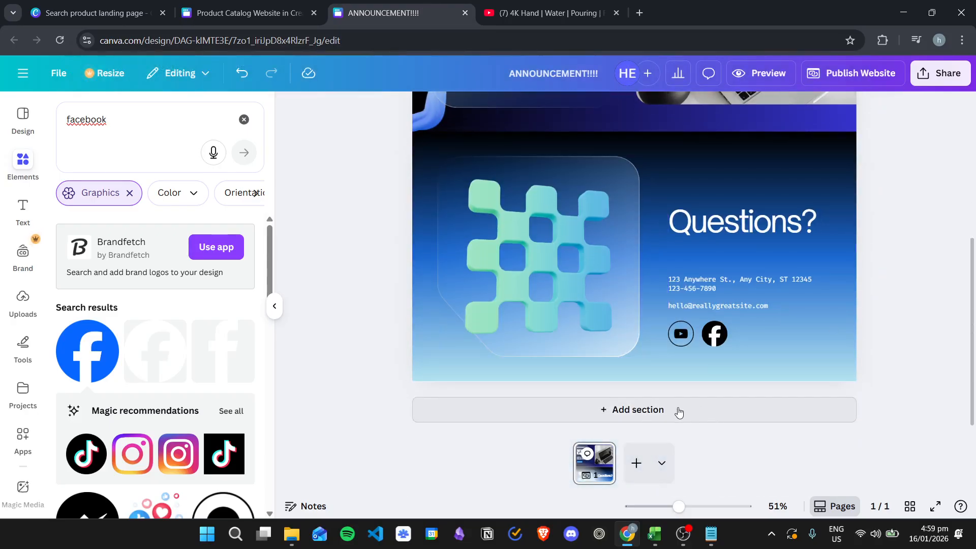
left_click(679, 410)
scroll(694, 263, "up", 2)
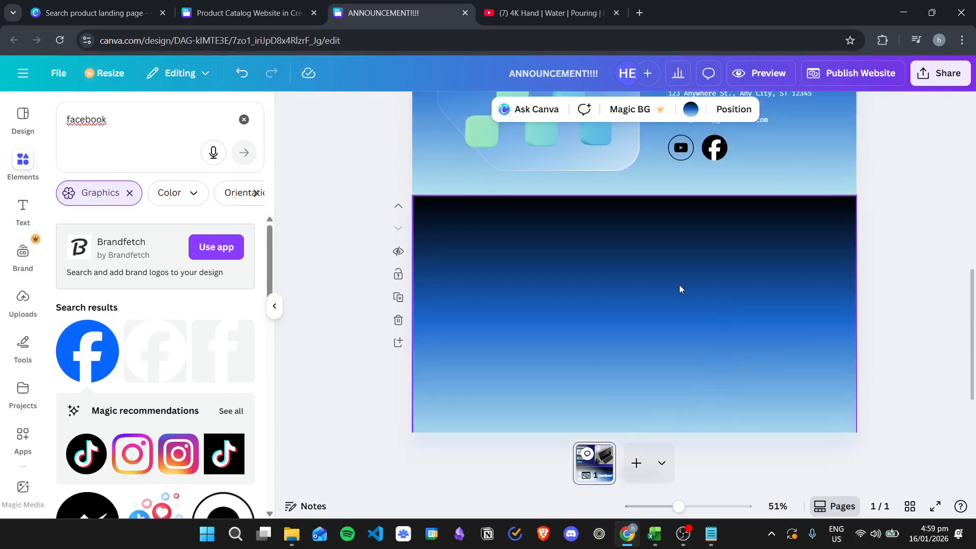
key("ctrl+v")
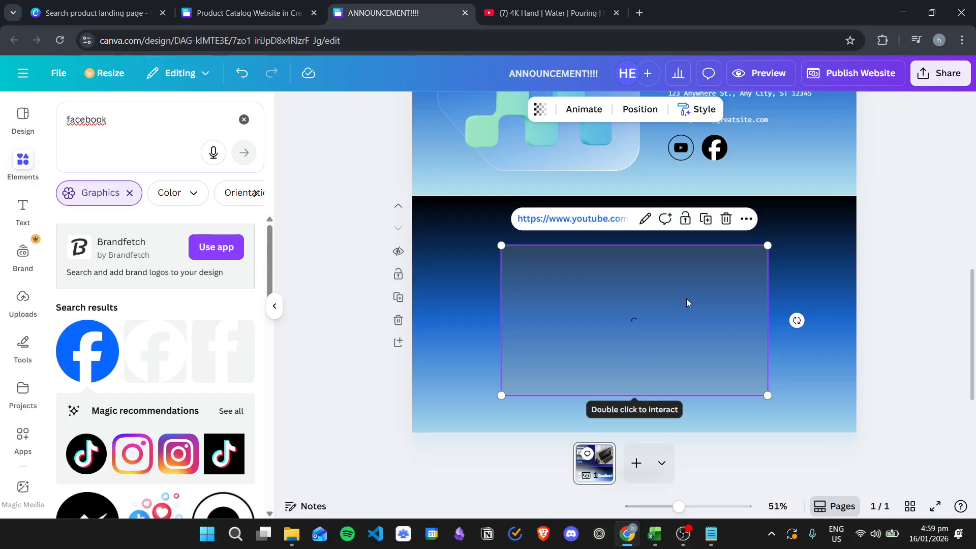
Step: Enlarge the embedded video and center it in the new section
scroll(721, 255, "down", 1)
left_click_drag(661, 257, 624, 256)
left_click_drag(729, 328, 789, 354)
mouse_move(685, 246)
left_mouse_down()
mouse_move(701, 249)
mouse_move(695, 243)
left_mouse_up()
Step: Move the video section up so it sits above the Questions section
scroll(764, 279, "up", 5)
scroll(724, 236, "down", 8)
scroll(453, 245, "up", 3)
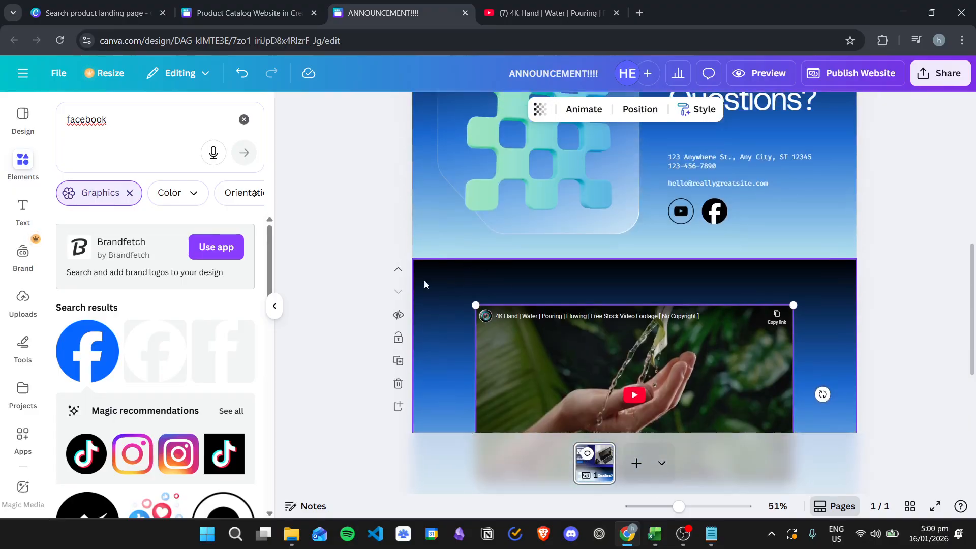
scroll(458, 277, "down", 2)
scroll(564, 298, "up", 2)
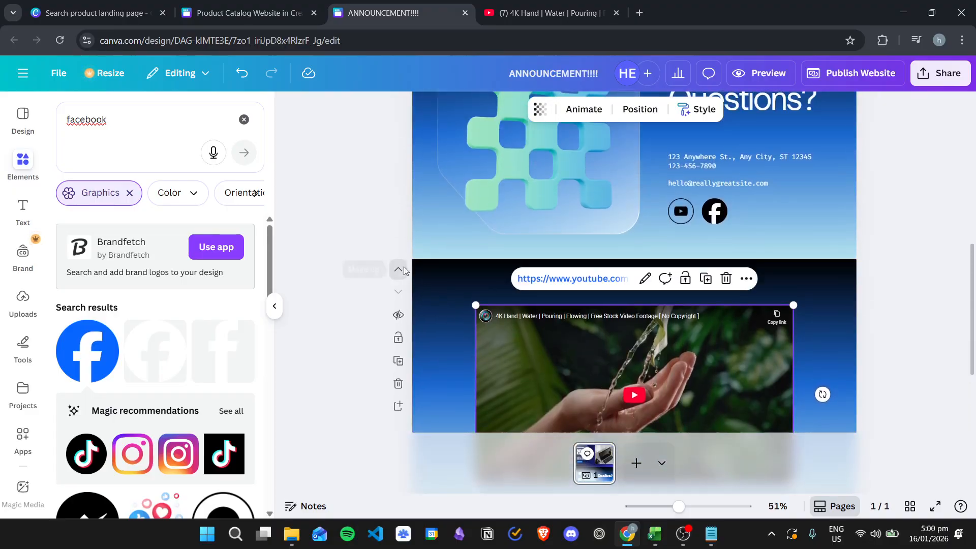
left_click(398, 270)
scroll(655, 267, "down", 2)
scroll(695, 295, "up", 2)
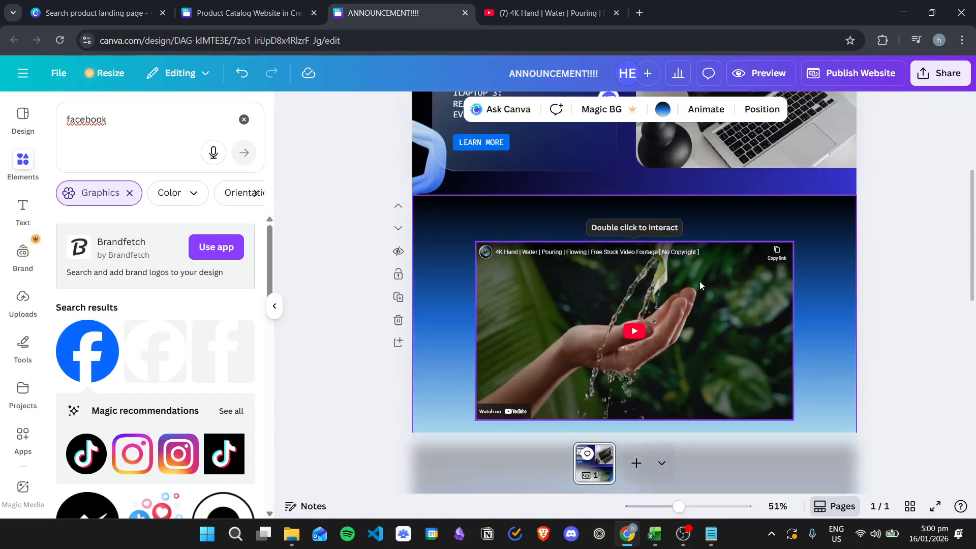
Step: Add a white heading "PRODUCT SHOWCASE" above the video and shift the video slightly down to make room
scroll(682, 298, "down", 2)
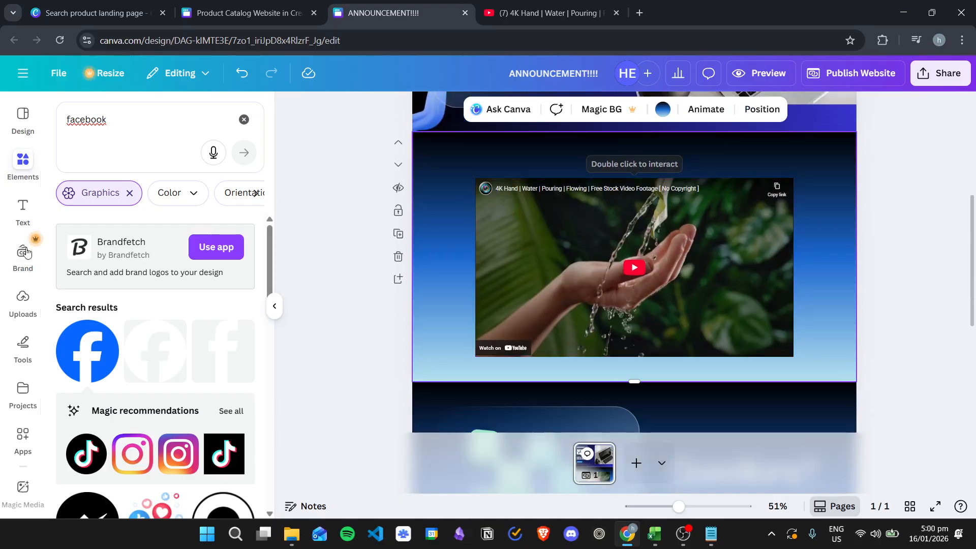
left_click(23, 205)
left_click_drag(147, 316, 595, 154)
type("PRODUCT SHOWCASE")
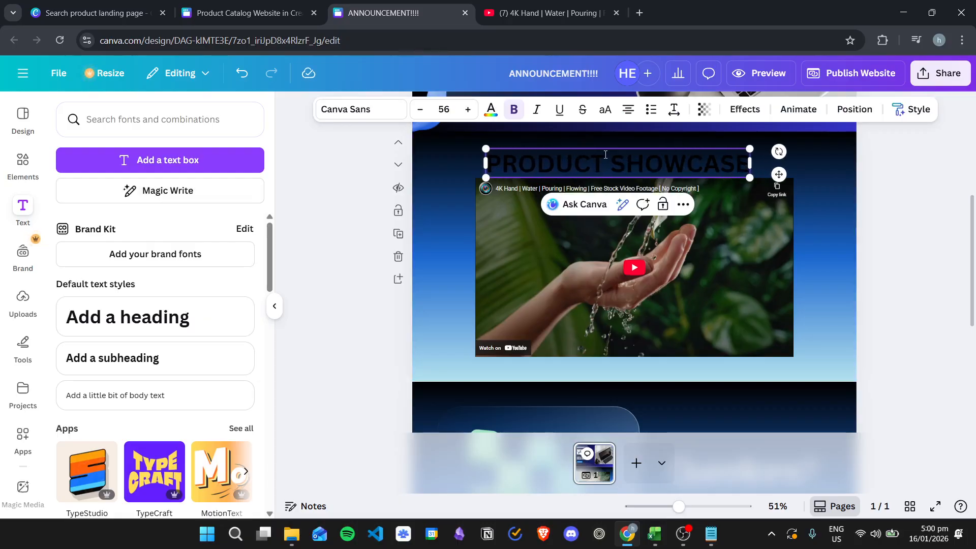
key("ctrl+a")
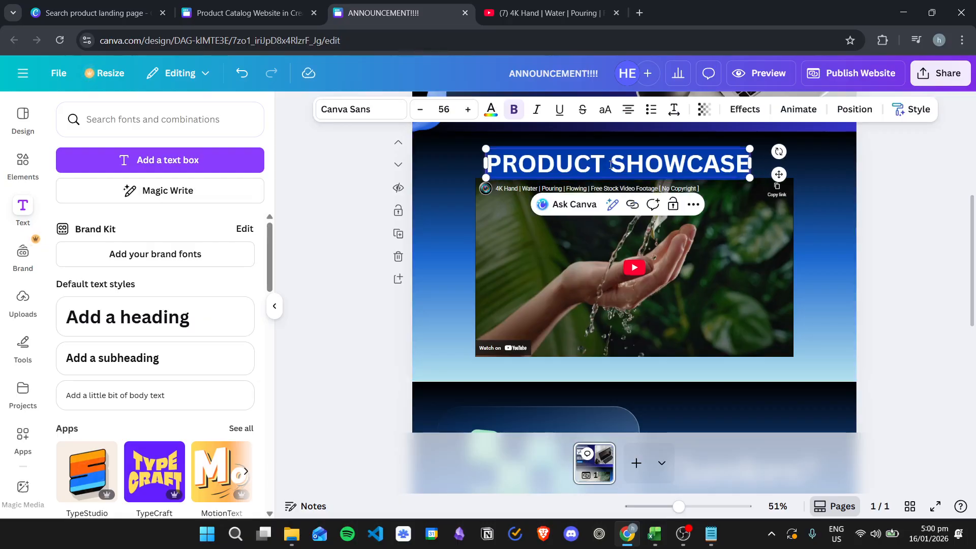
left_click(492, 108)
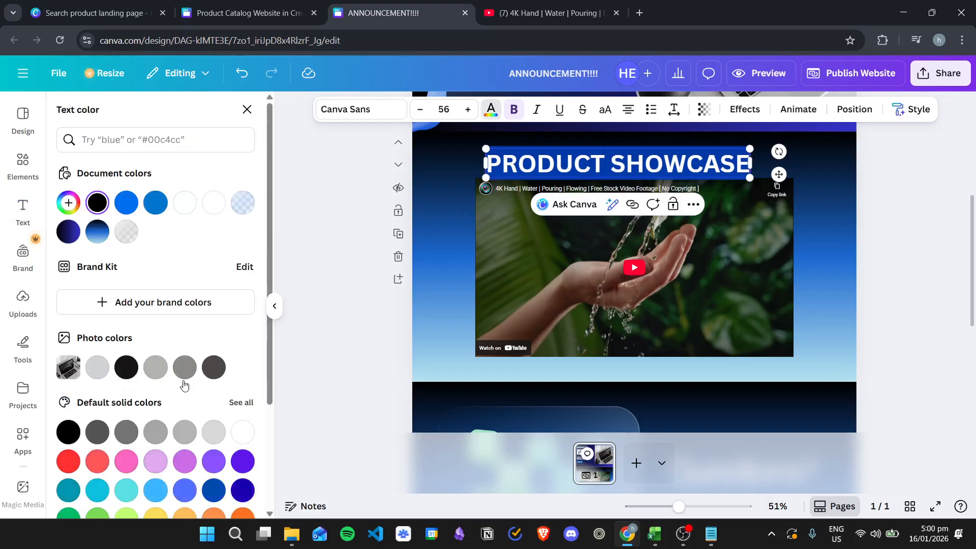
left_click(237, 436)
left_click(683, 230)
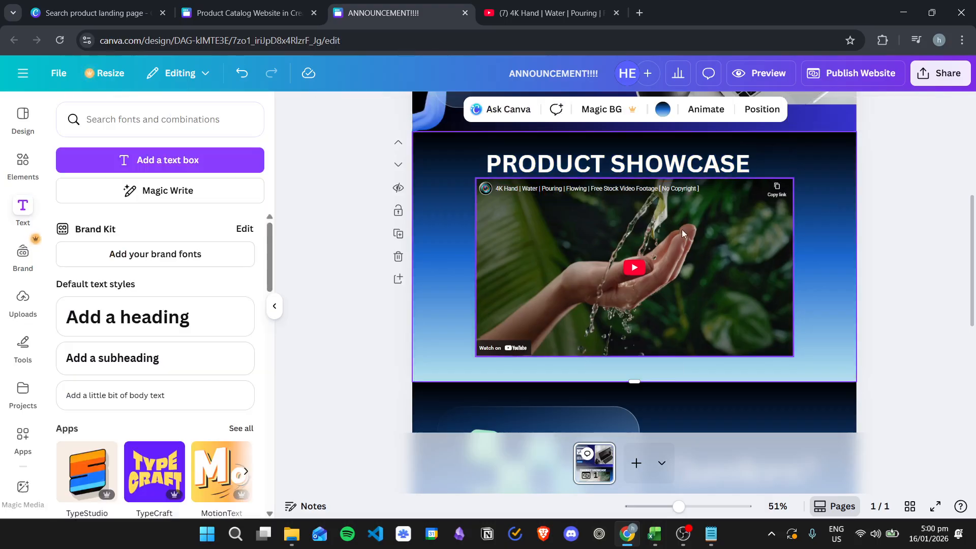
Step: Set the font of the PRODUCT SHOWCASE heading to Fira Code after trying Open Sauce
left_click(583, 163)
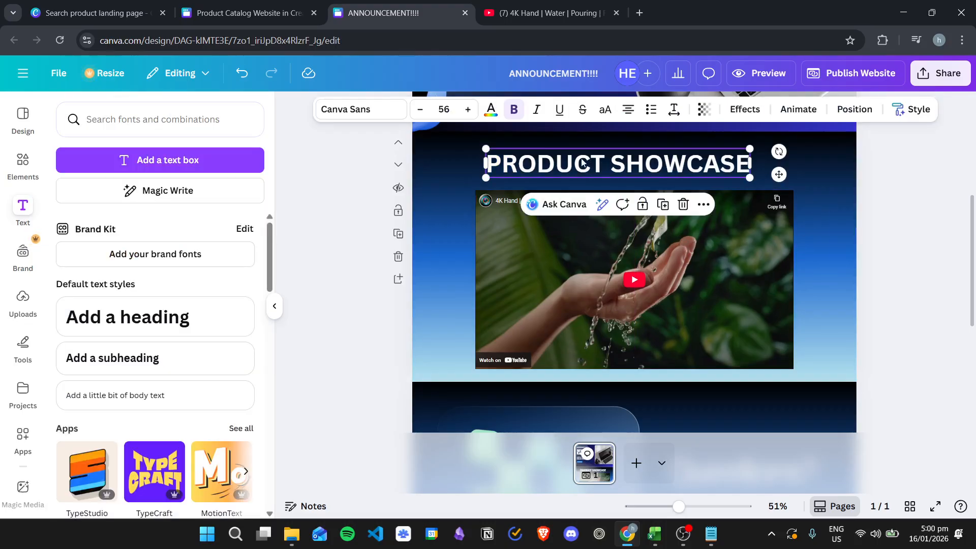
left_click(378, 108)
left_click(133, 258)
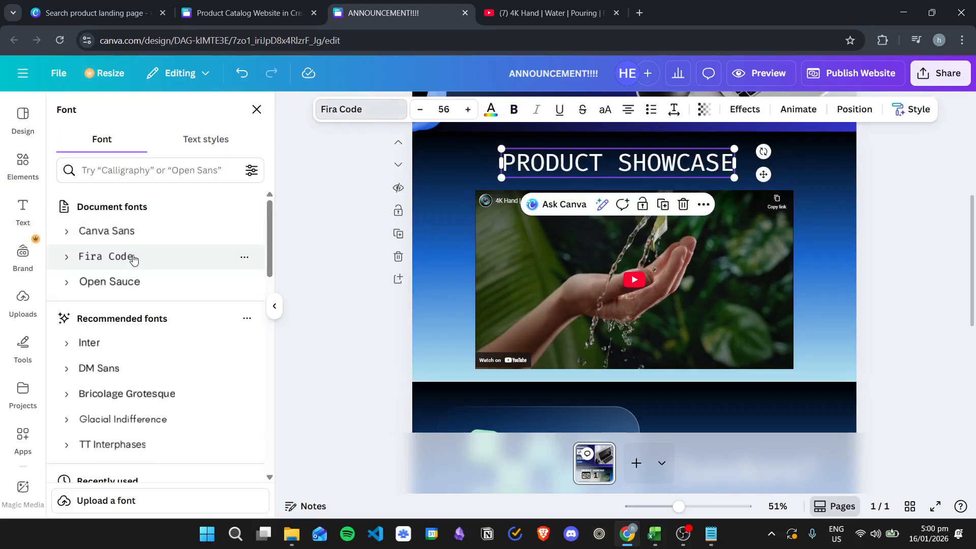
left_click(154, 281)
left_click(196, 256)
left_click(622, 164)
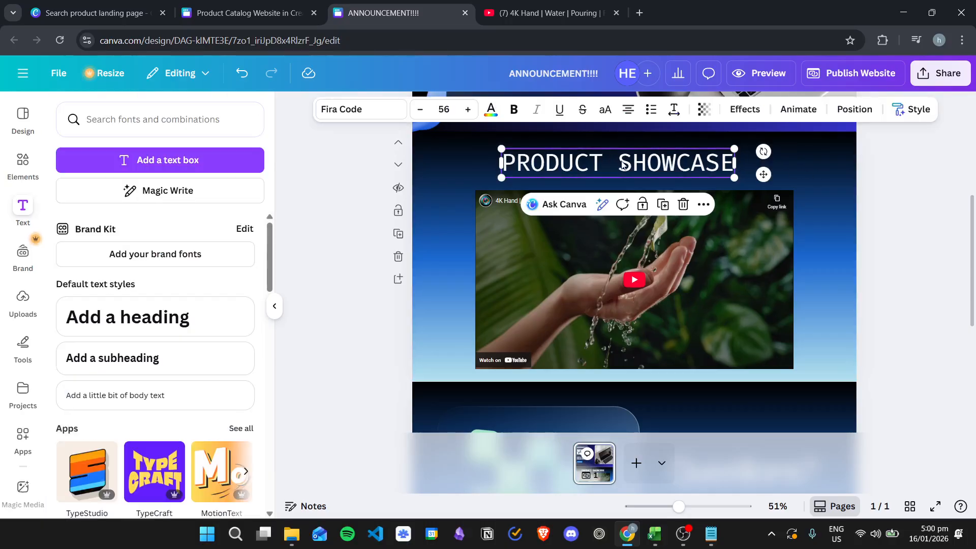
Step: Widen the letter spacing of the PRODUCT SHOWCASE heading and center it above the video
left_click(674, 112)
mouse_move(634, 166)
left_mouse_down()
mouse_move(651, 157)
mouse_move(624, 162)
left_mouse_up()
left_click(505, 185)
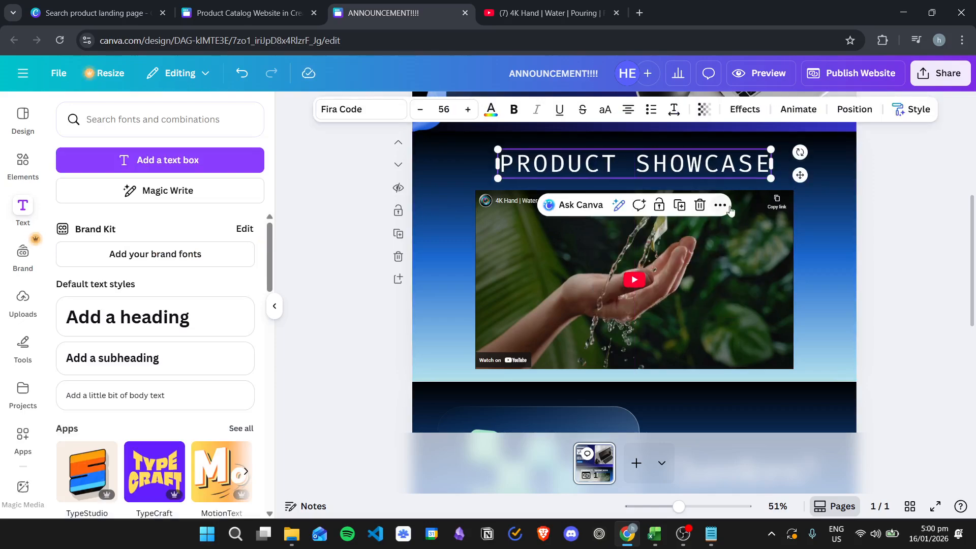
Step: Try the Splice, Lift, Shadow, Glitch and Echo text effects on the PRODUCT SHOWCASE heading
left_click(745, 109)
left_click(237, 273)
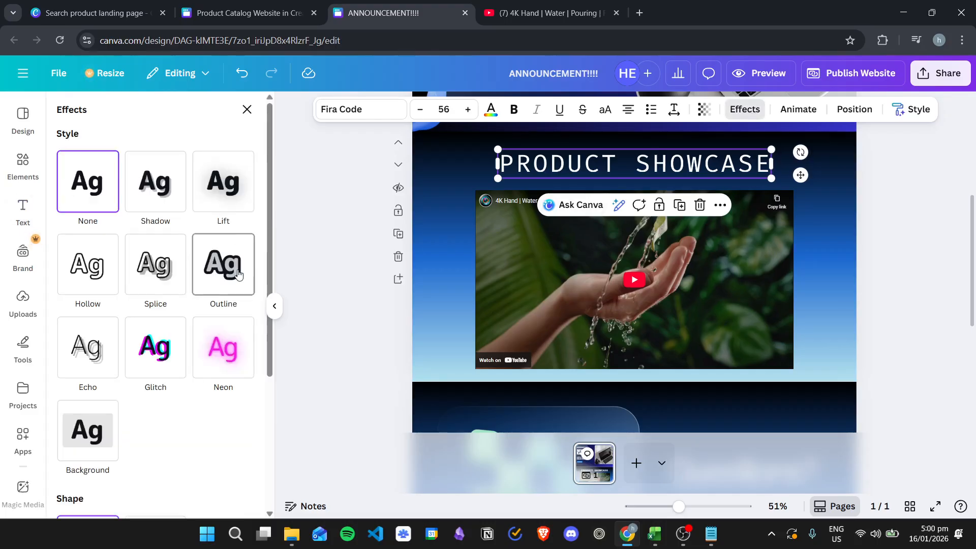
left_click(162, 275)
left_click(211, 186)
left_click(177, 188)
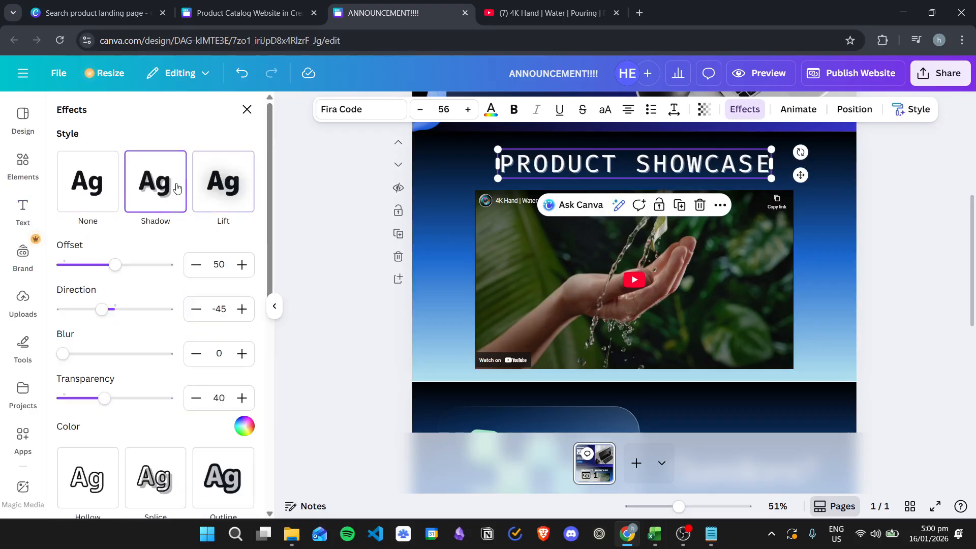
scroll(224, 278, "down", 2)
scroll(219, 432, "down", 2)
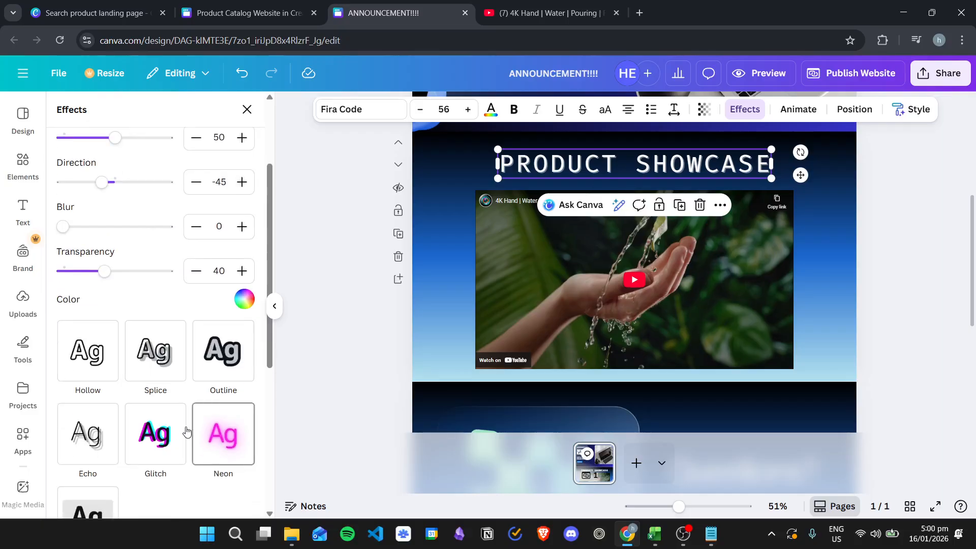
left_click(181, 432)
left_click(89, 351)
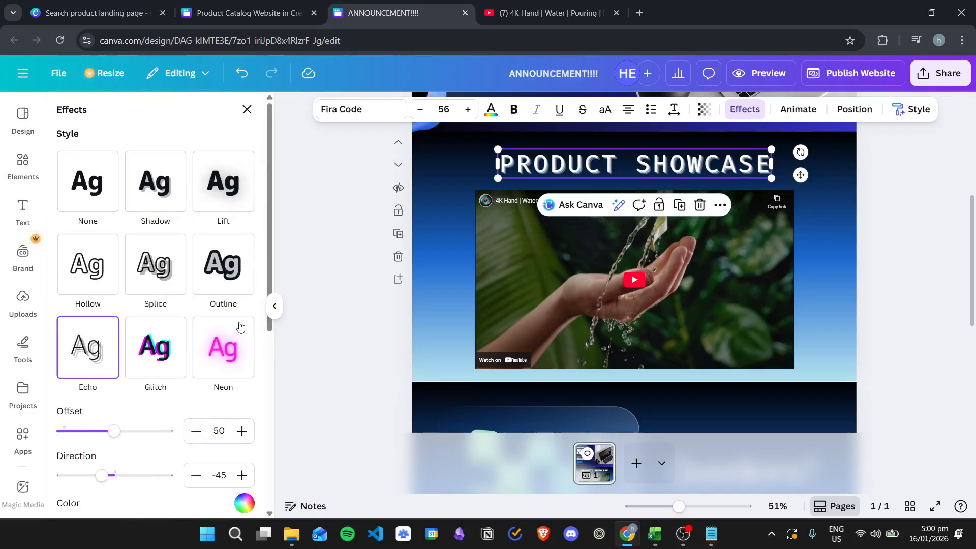
Step: Apply the Neon effect at intensity 71 to the PRODUCT SHOWCASE heading, keeping its shape uncurved
left_click(222, 349)
scroll(216, 310, "down", 3)
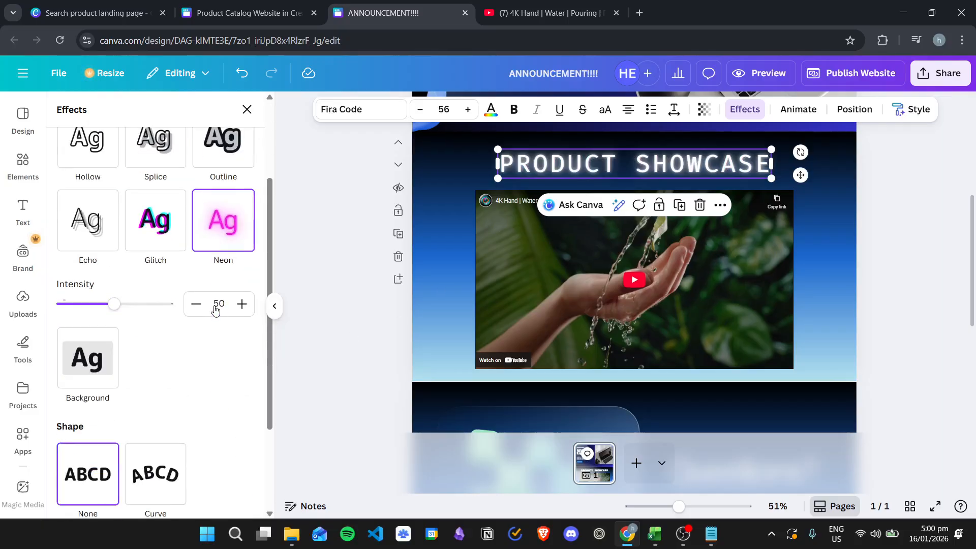
scroll(114, 371, "down", 3)
left_click(158, 349)
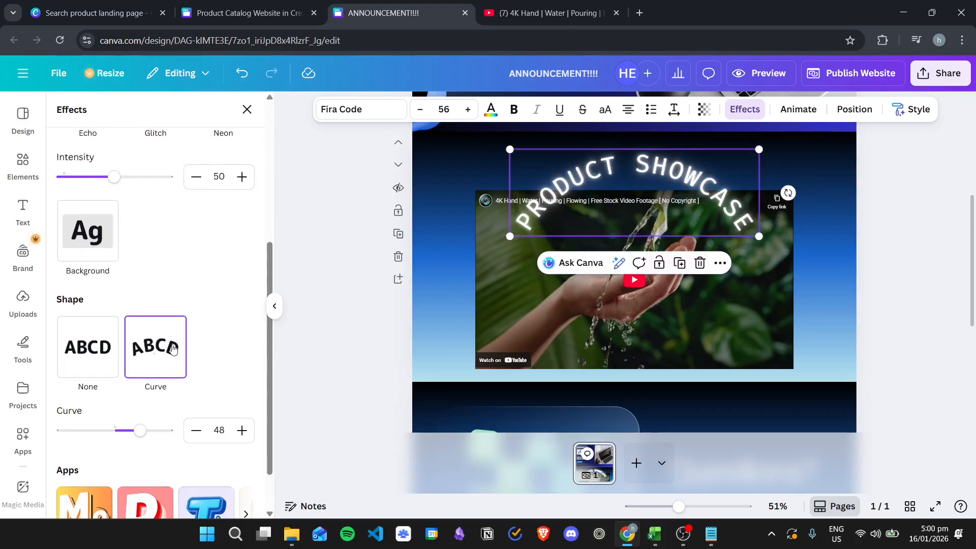
left_click(92, 366)
scroll(198, 323, "up", 3)
scroll(156, 318, "up", 2)
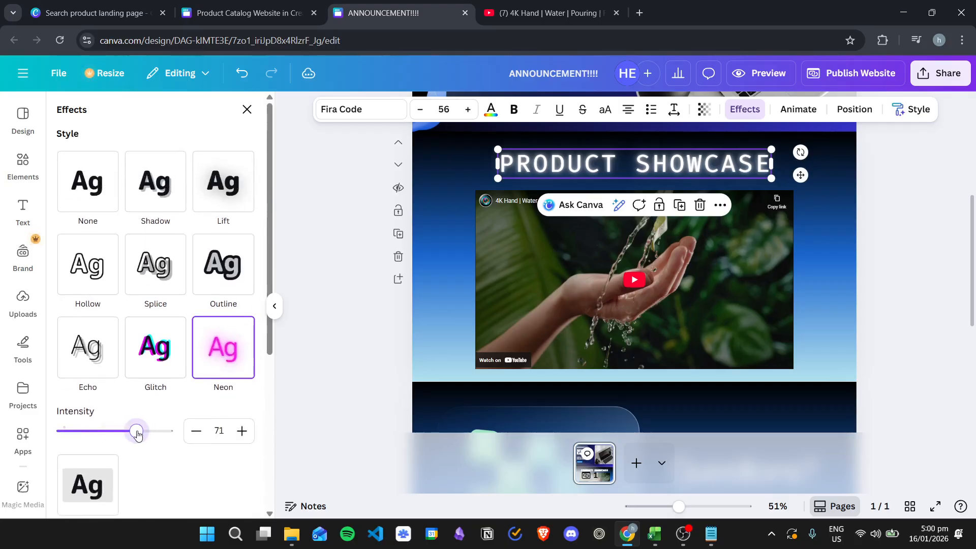
scroll(207, 466, "down", 3)
scroll(207, 457, "up", 2)
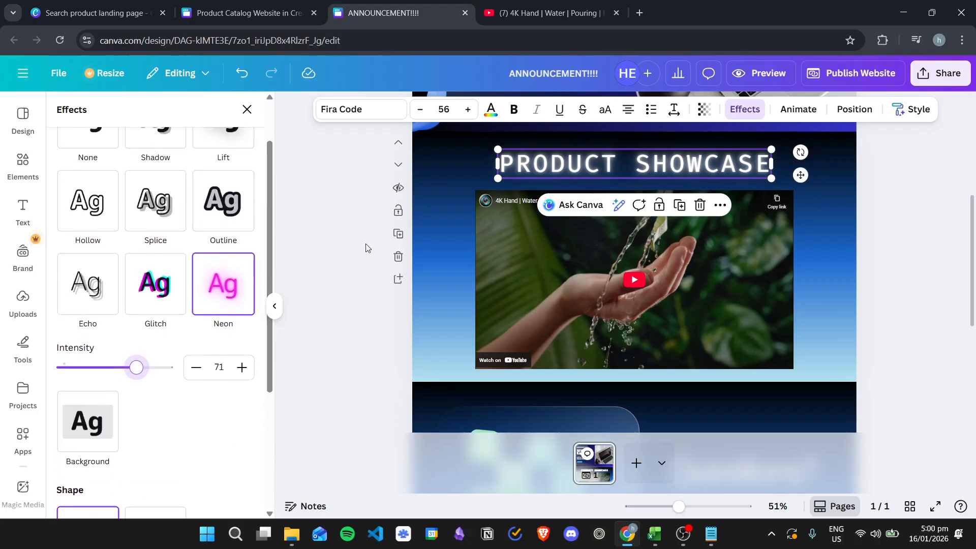
left_click(331, 255)
left_click(858, 188)
left_click(651, 161)
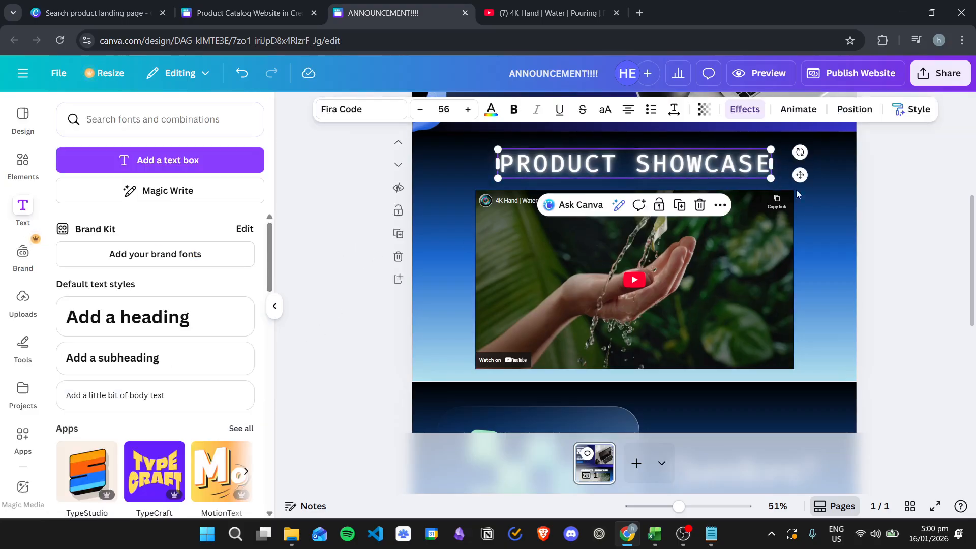
left_click(822, 215)
Step: Shrink the embedded video slightly and recenter it under the heading
left_click(687, 219)
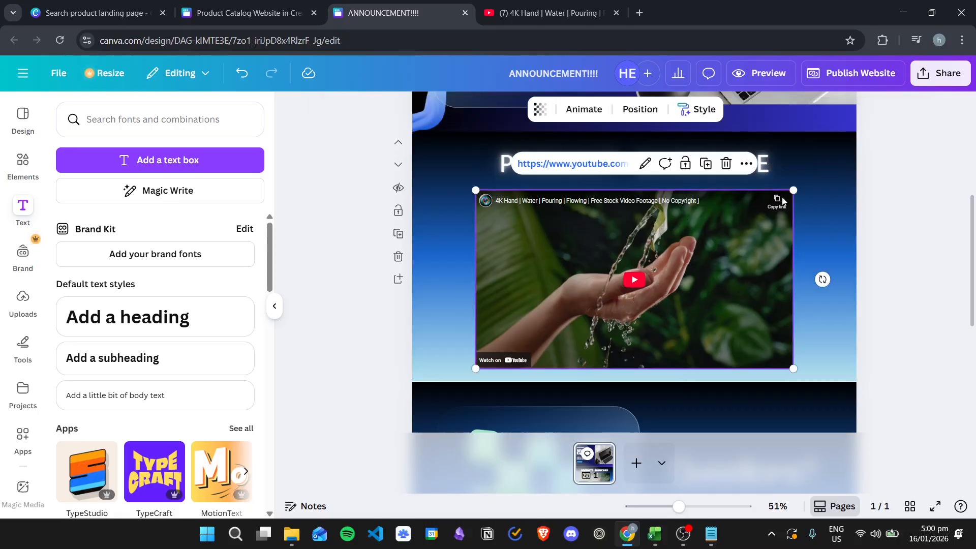
left_click_drag(792, 190, 783, 197)
left_click_drag(646, 225, 655, 216)
left_click(870, 163)
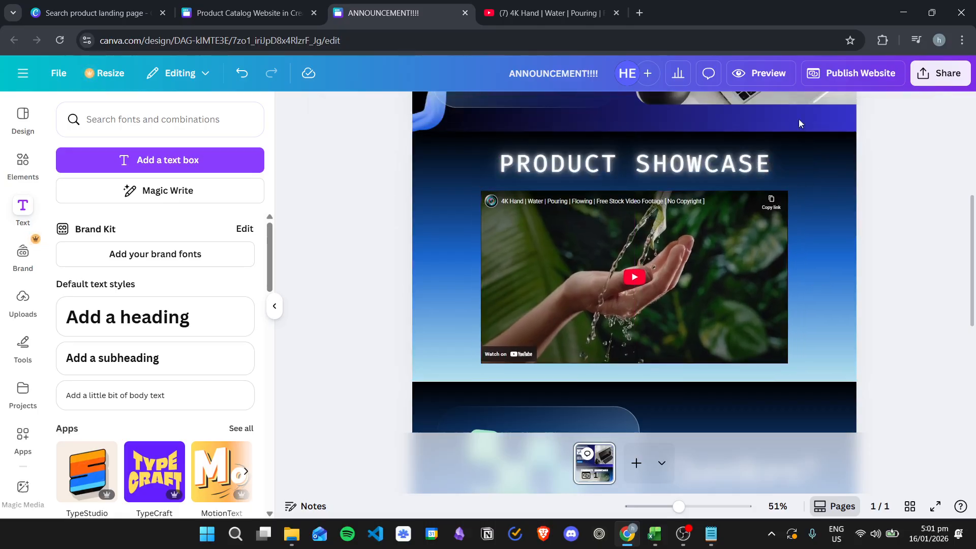
Step: Preview the website with the new product showcase section
left_click(764, 74)
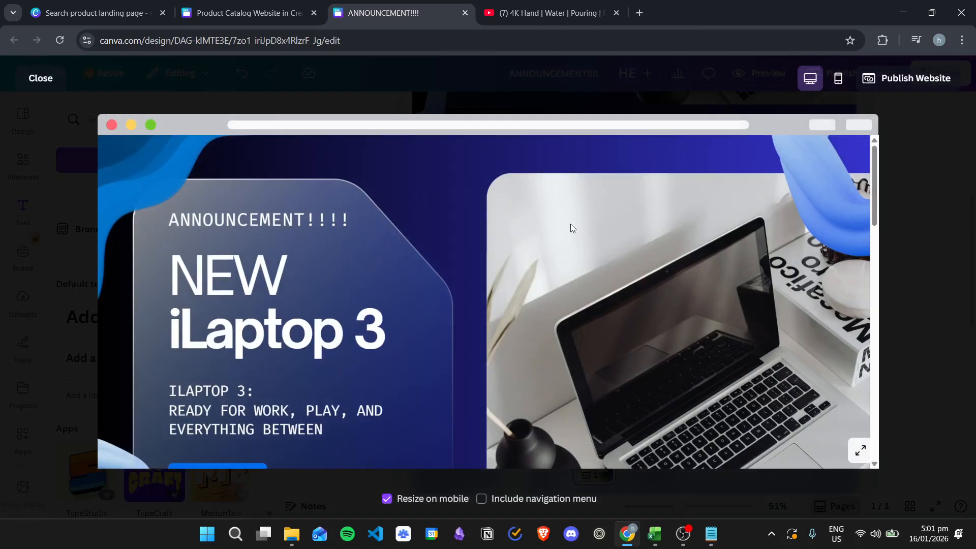